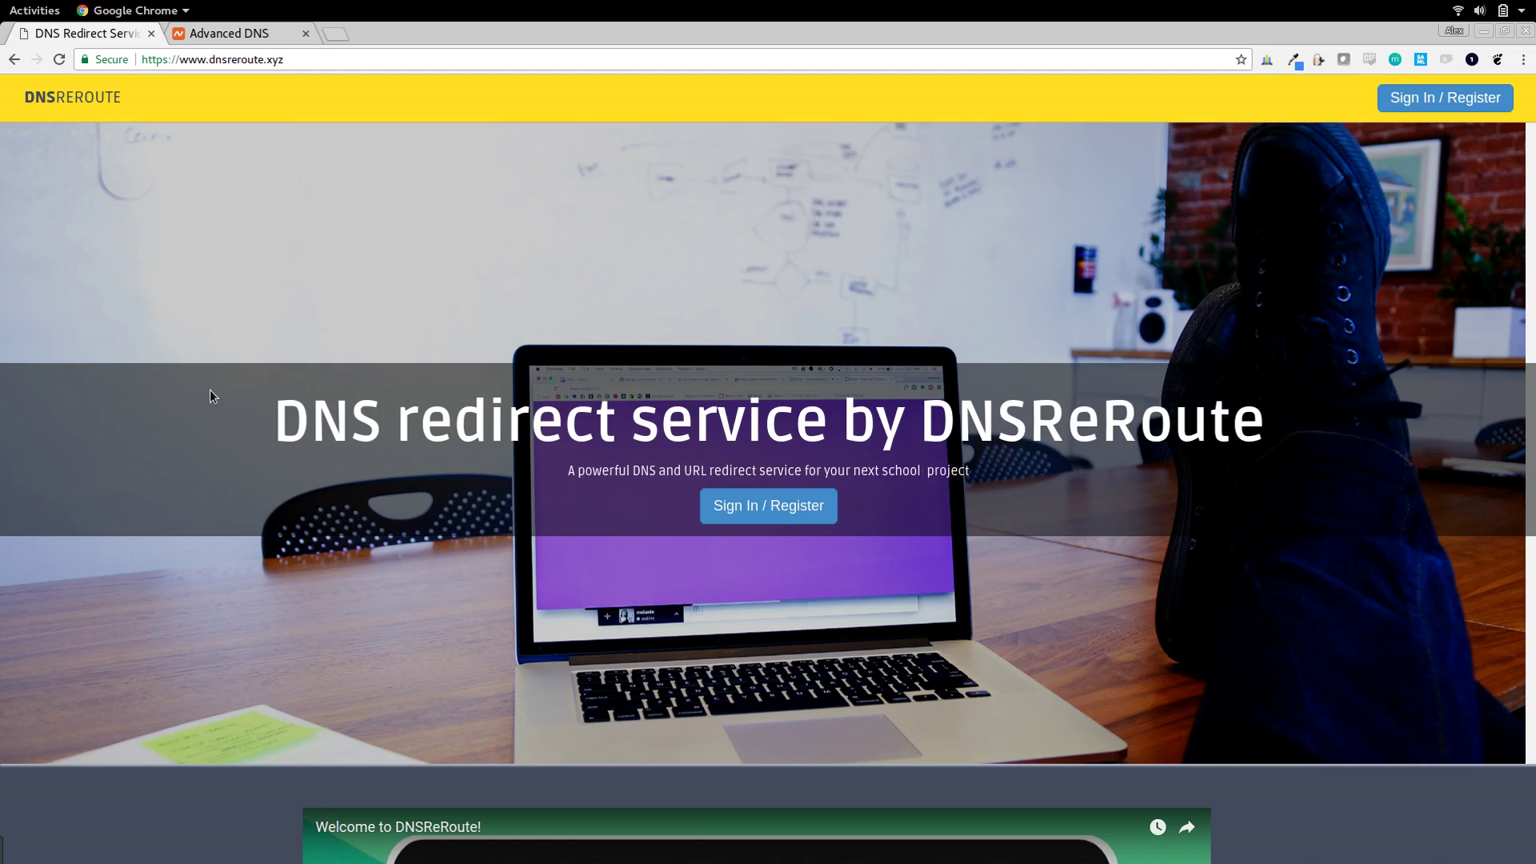
# - Scroll through the DNSReRoute home page to look it over
pyautogui.scroll(-8, 209, 392)
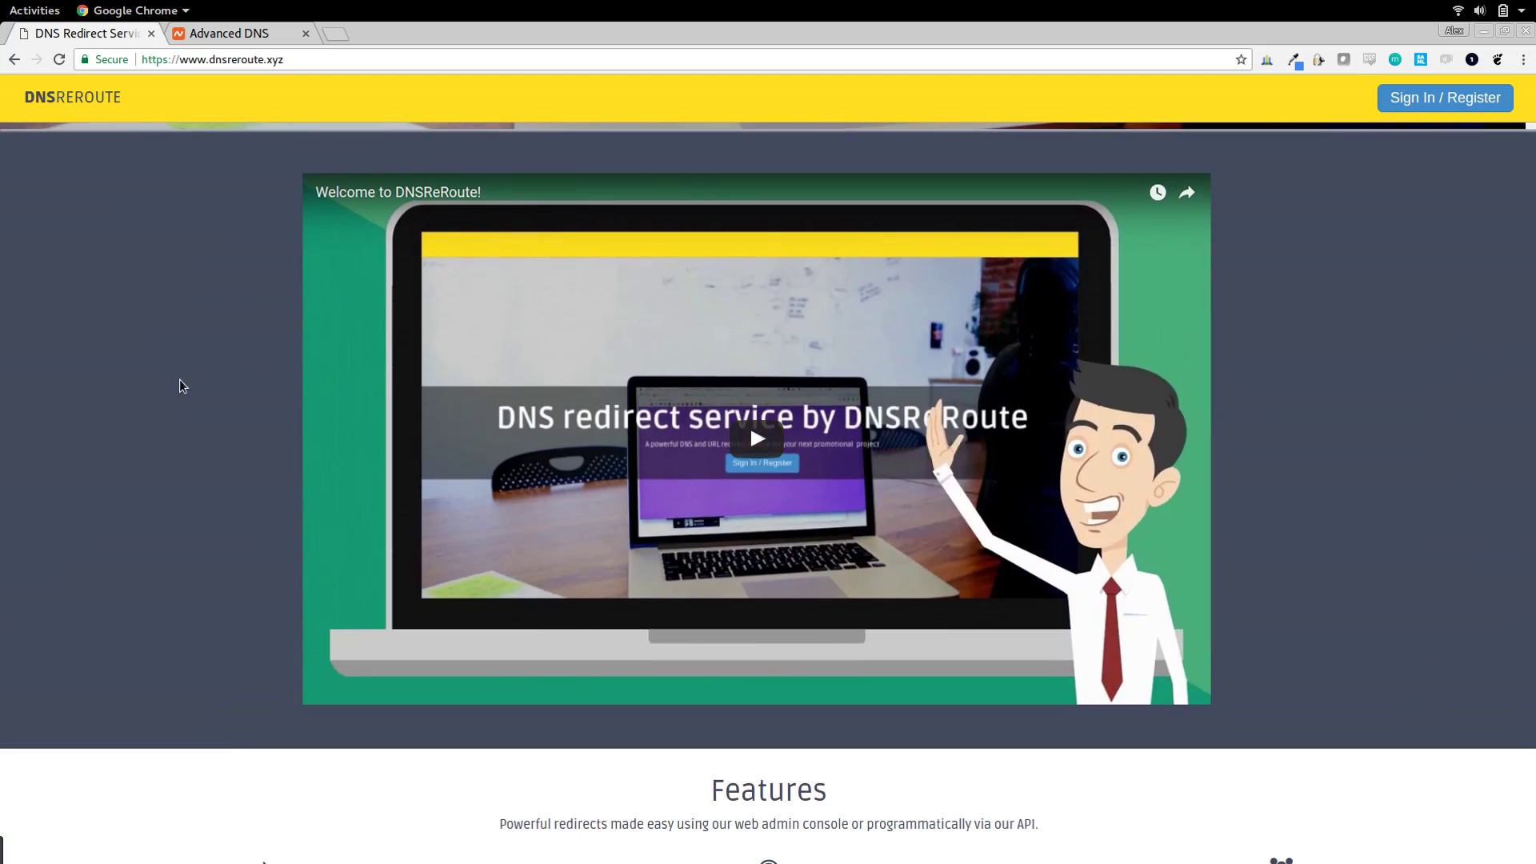
pyautogui.scroll(-6, 186, 379)
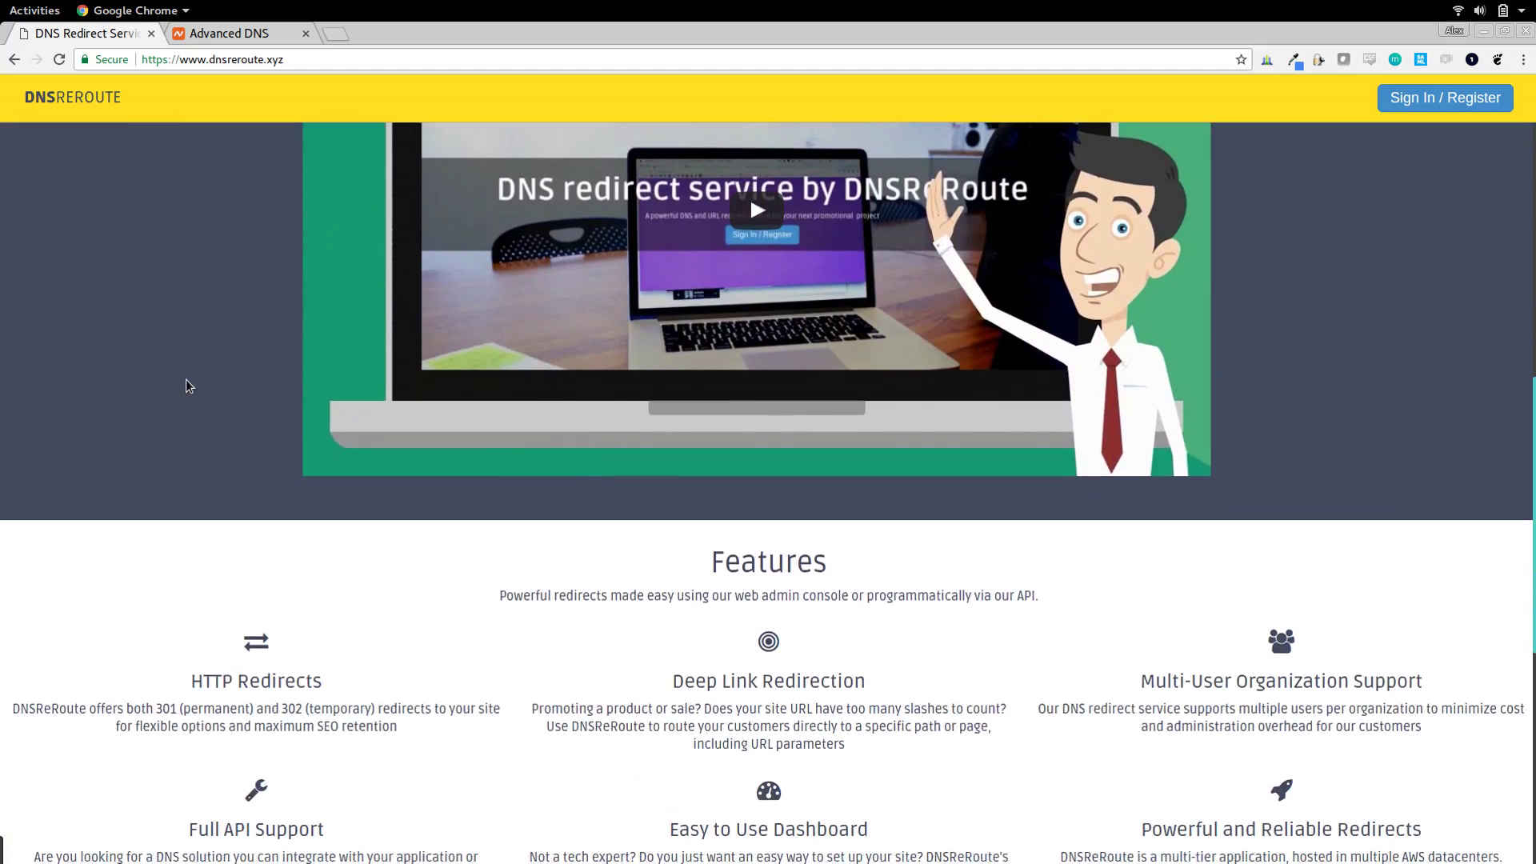
pyautogui.scroll(-5, 520, 407)
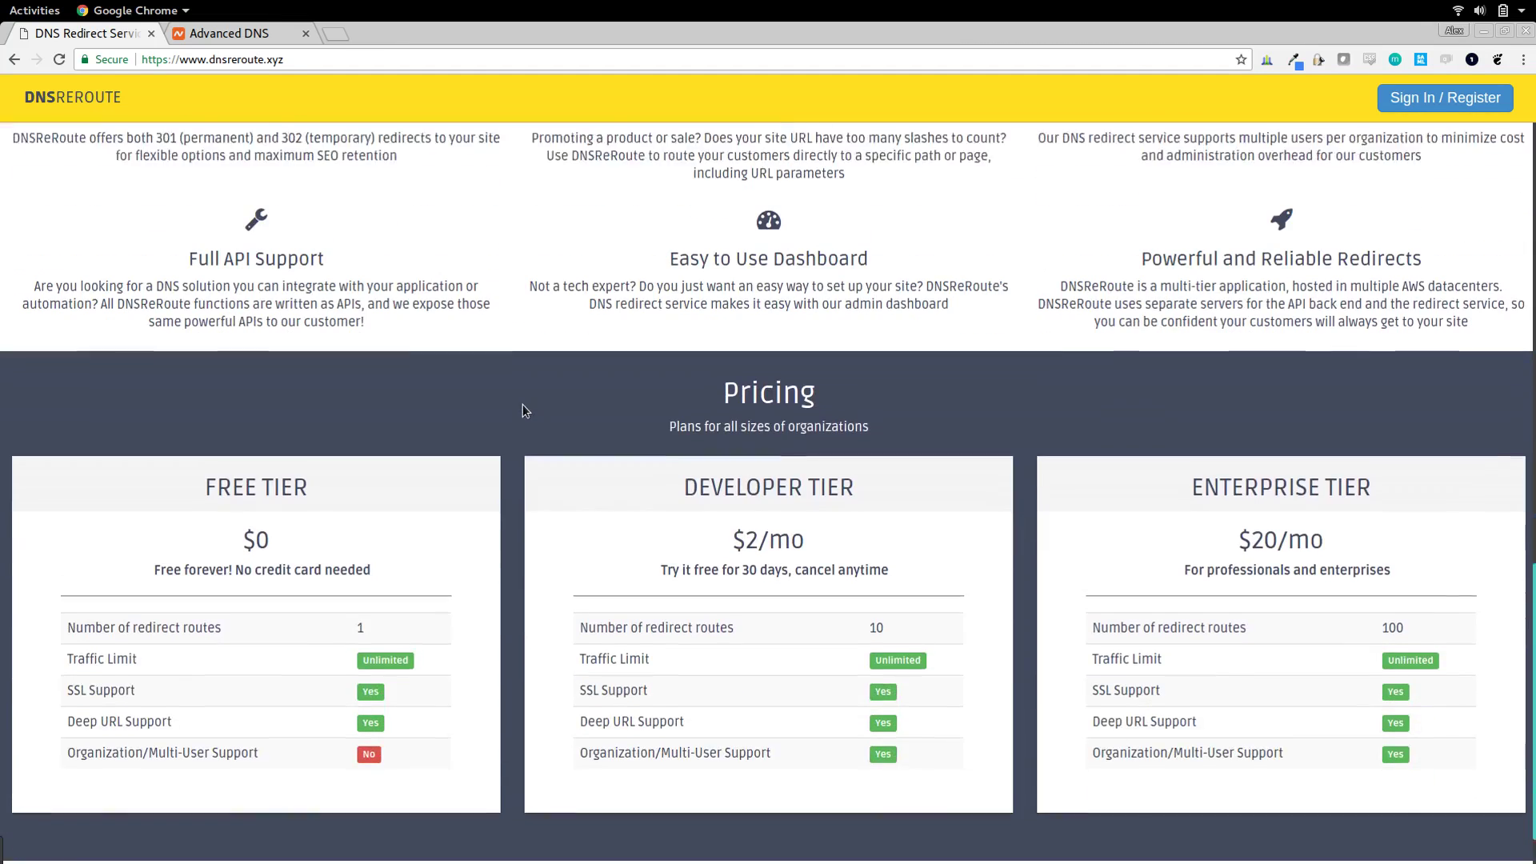
pyautogui.scroll(10, 516, 407)
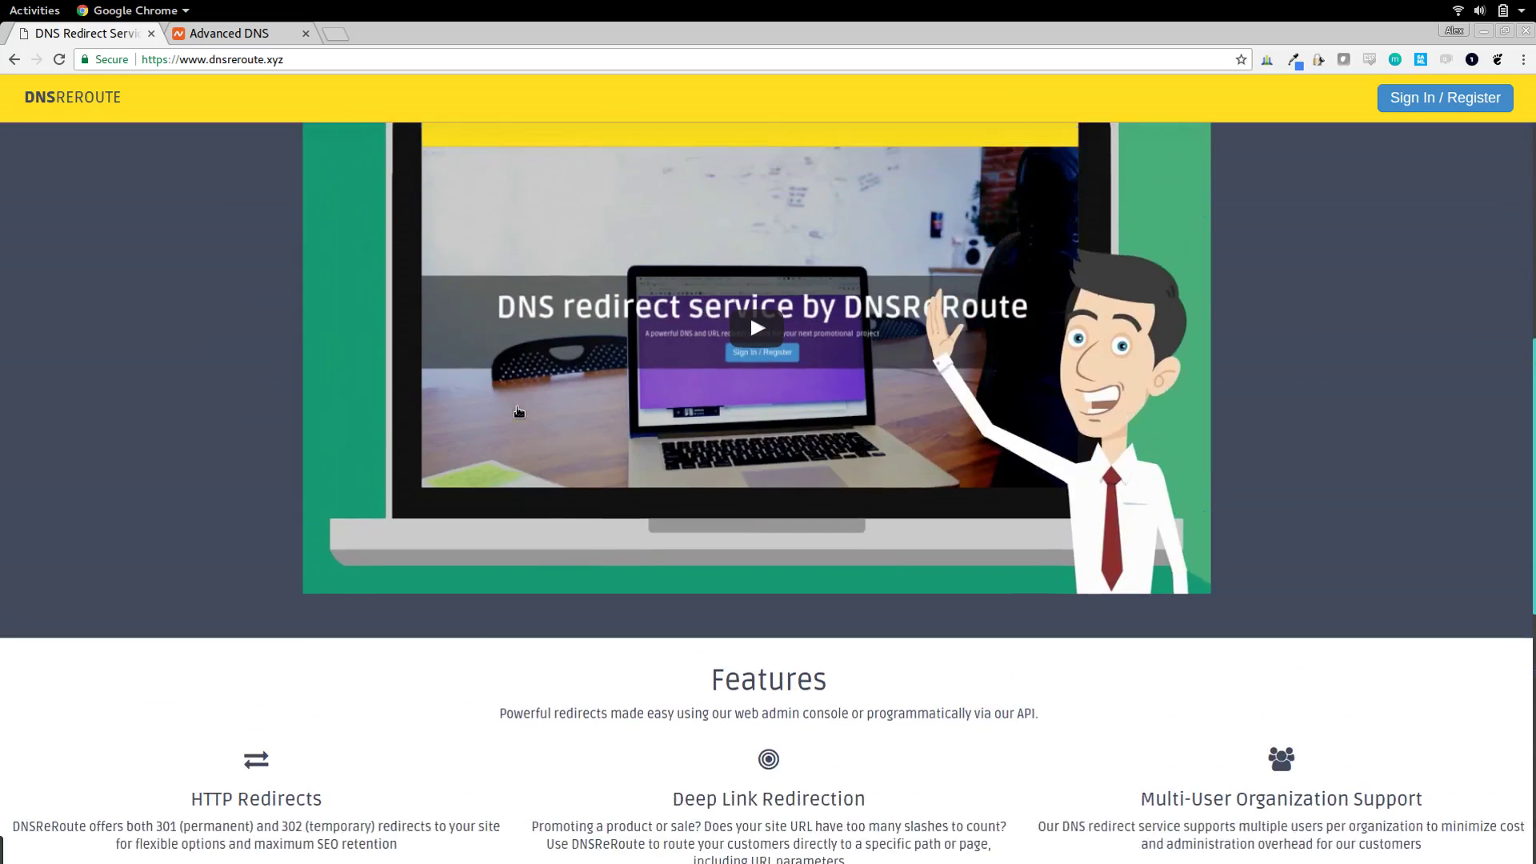
pyautogui.scroll(9, 93, 398)
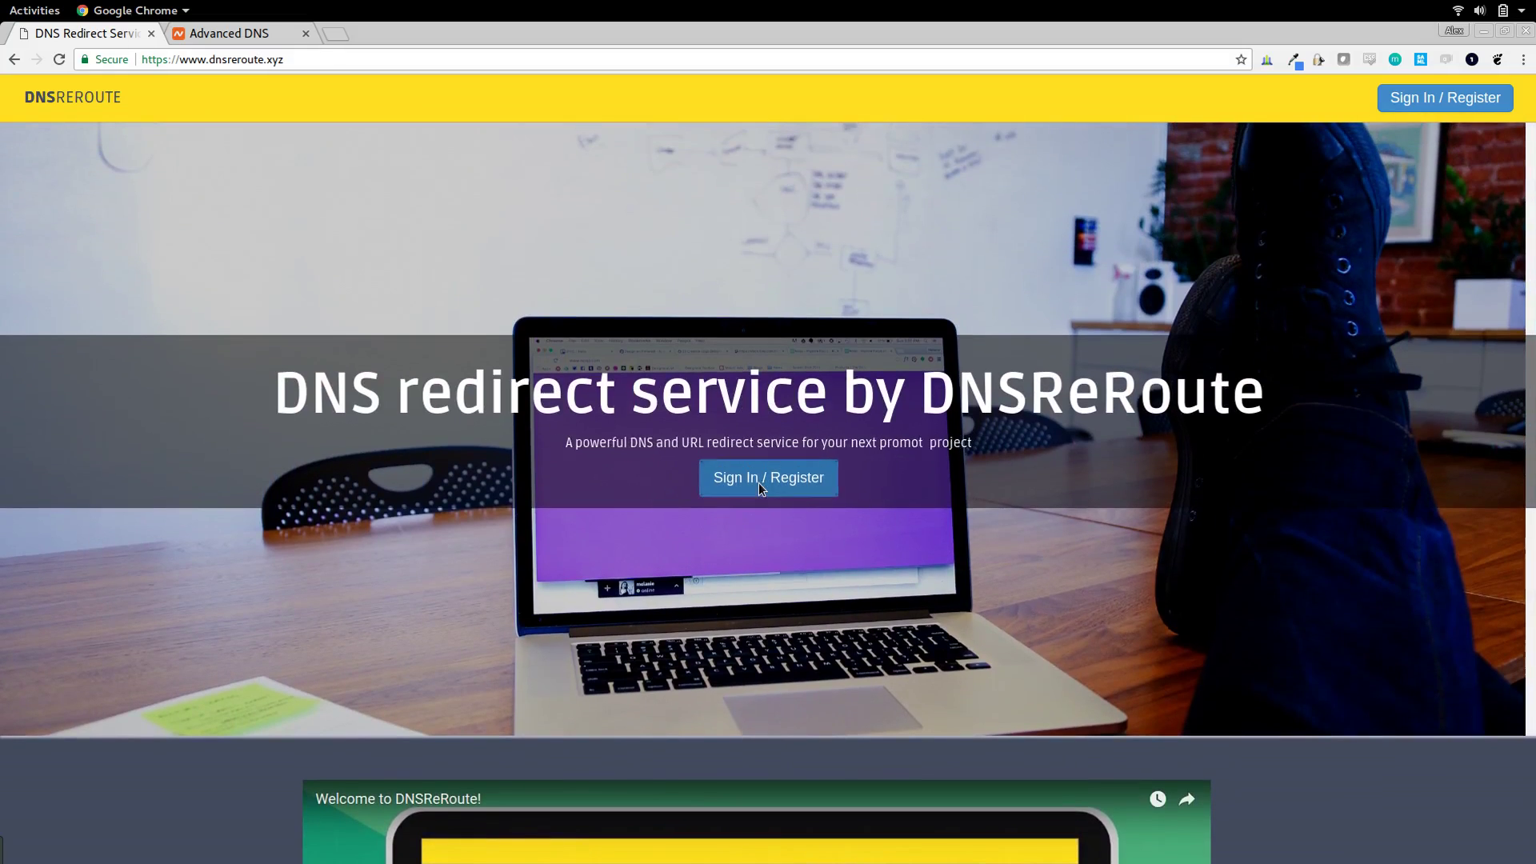
# - Sign up for a new account with the user's e-mail address and a password
pyautogui.click(756, 484)
pyautogui.click(801, 404)
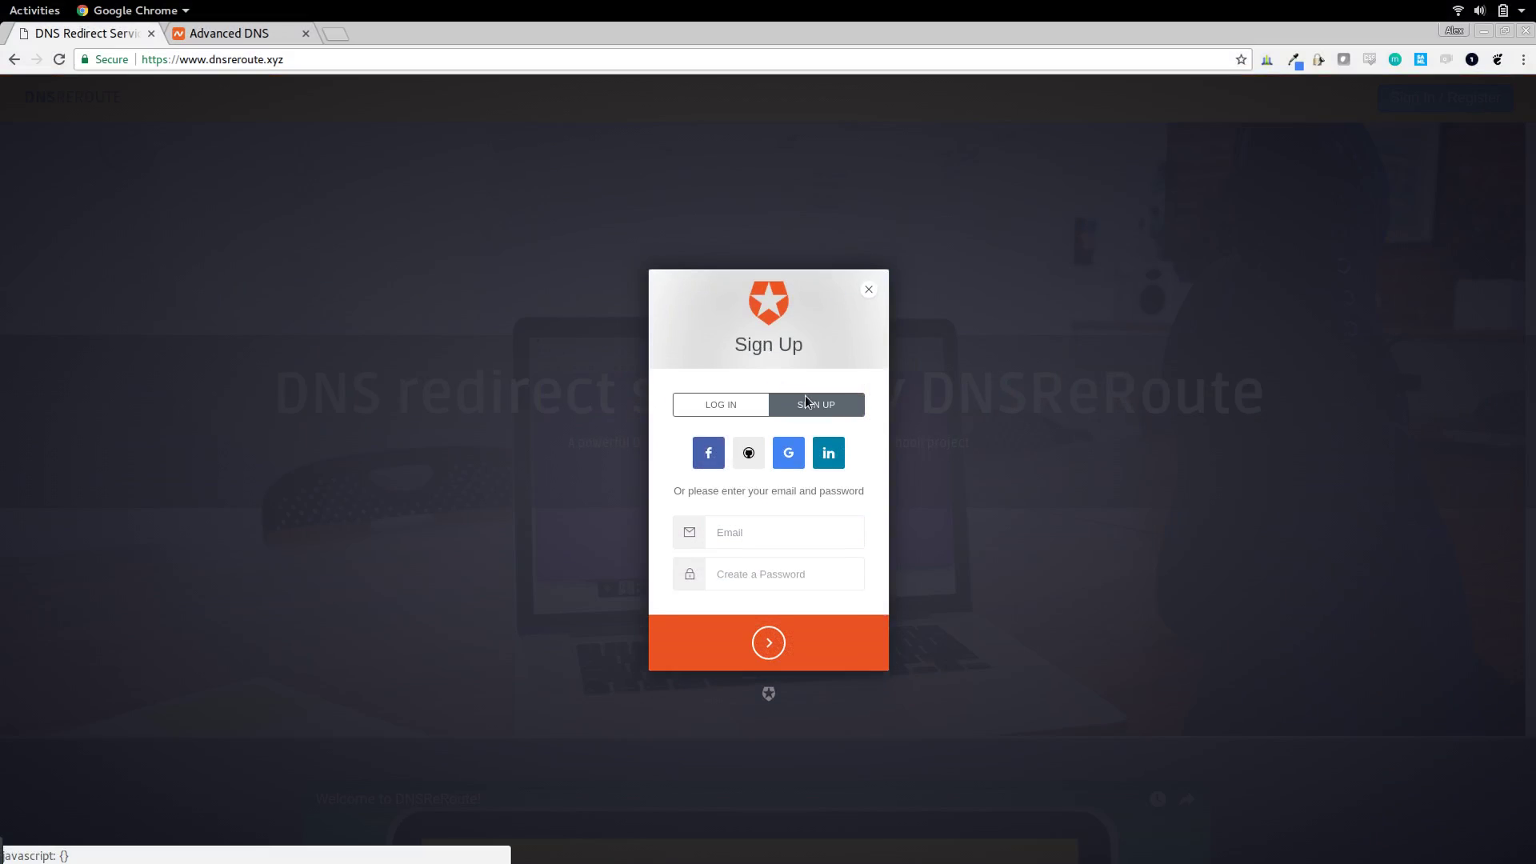
pyautogui.click(738, 535)
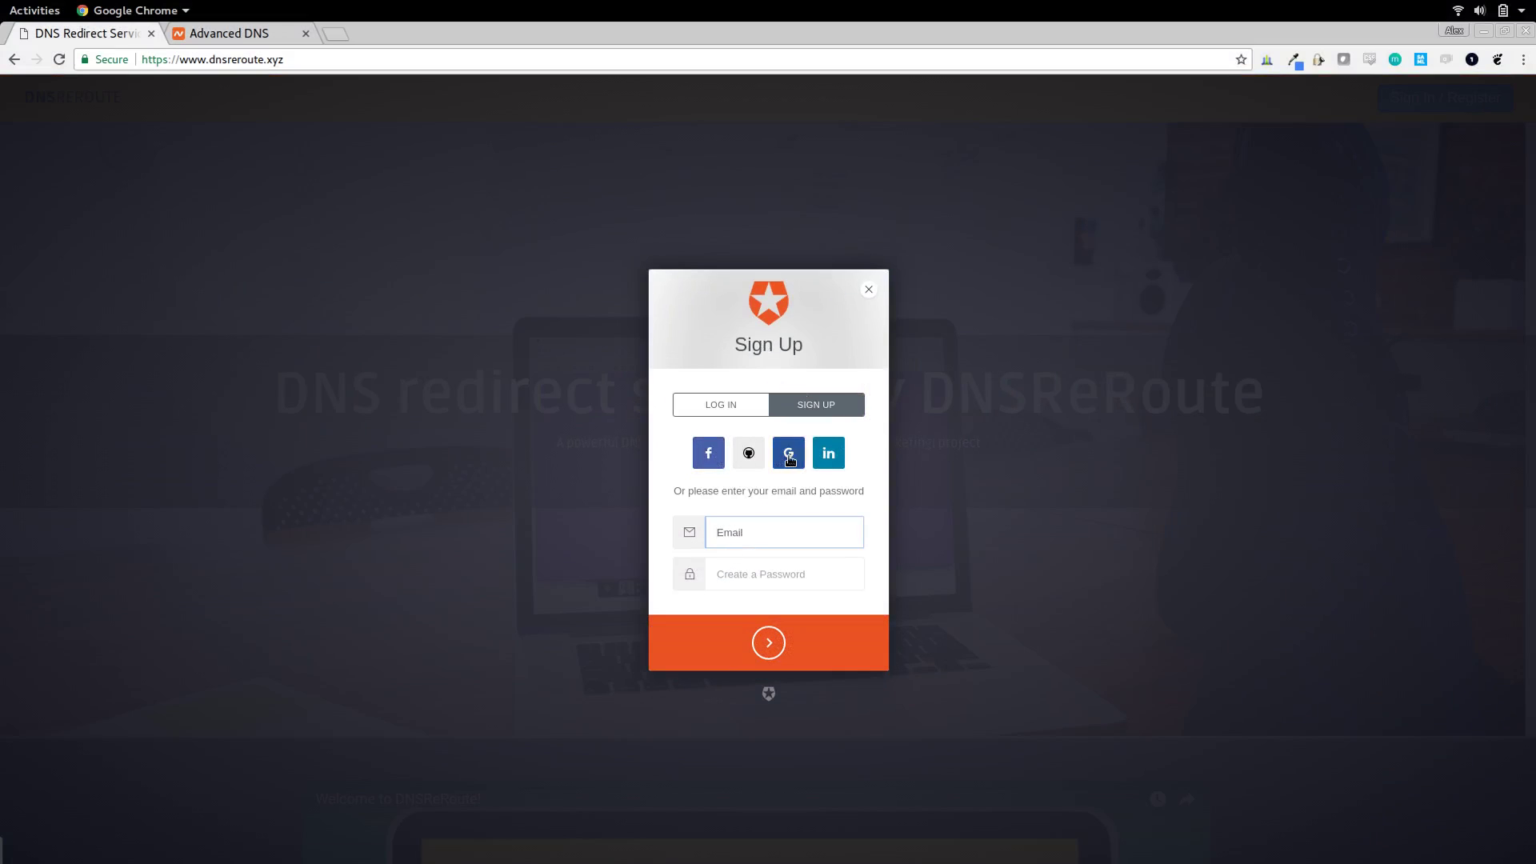
pyautogui.click(753, 534)
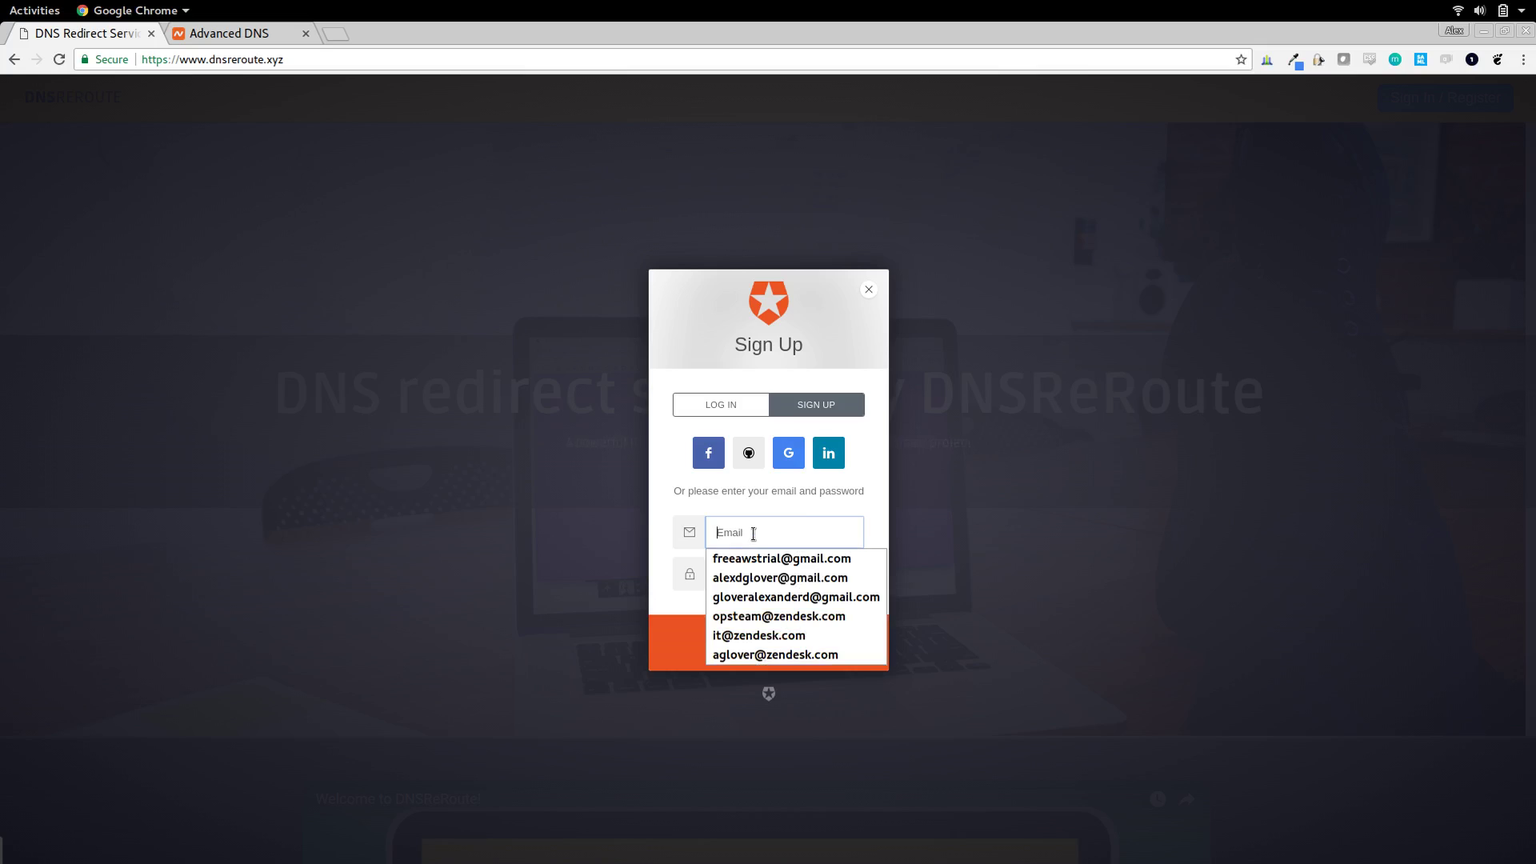
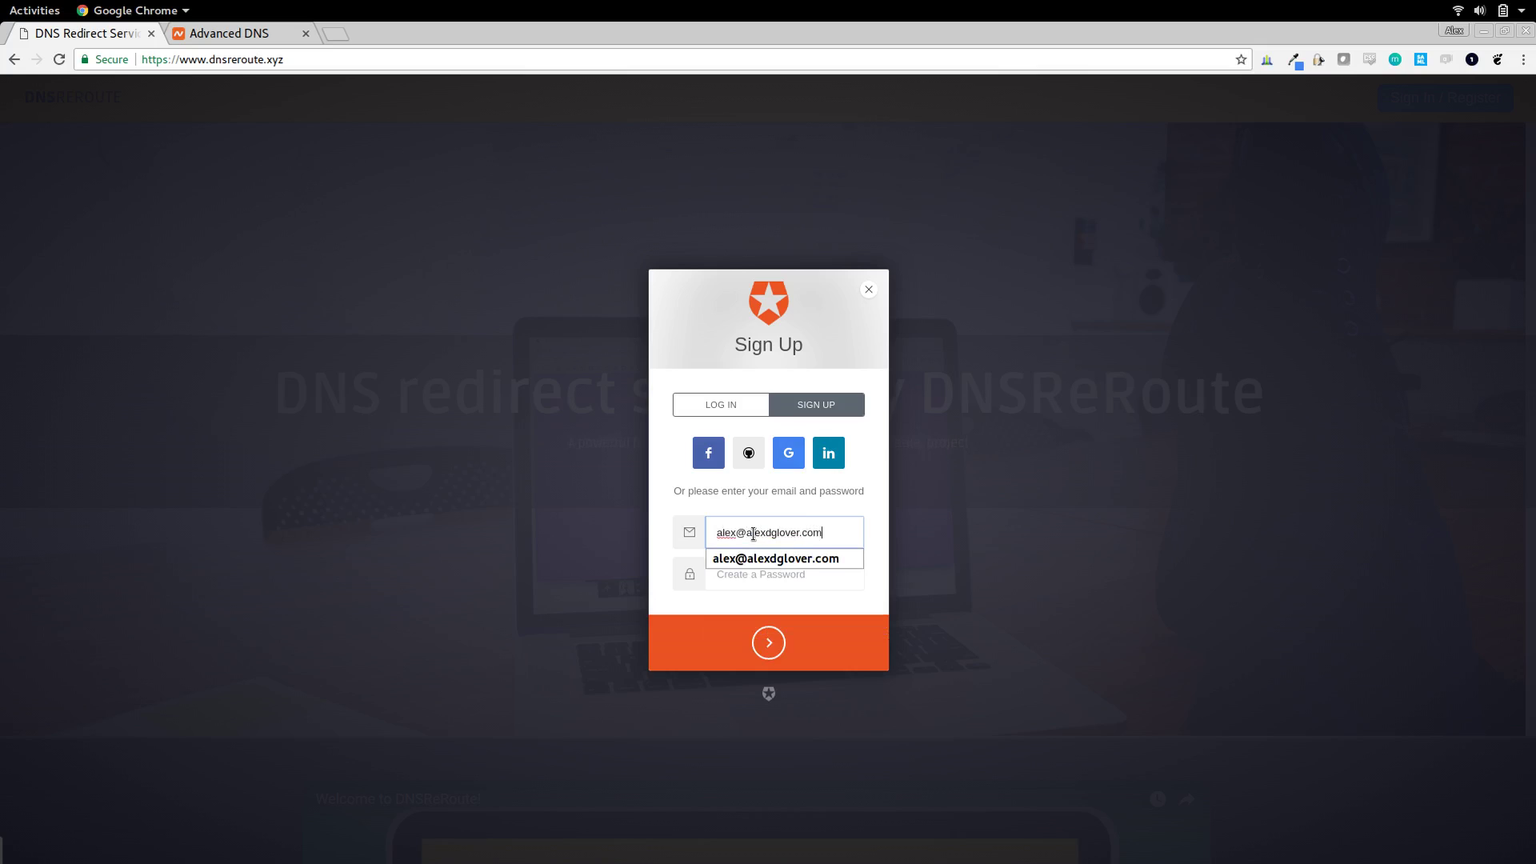
pyautogui.press('Tab')
pyautogui.write('******')
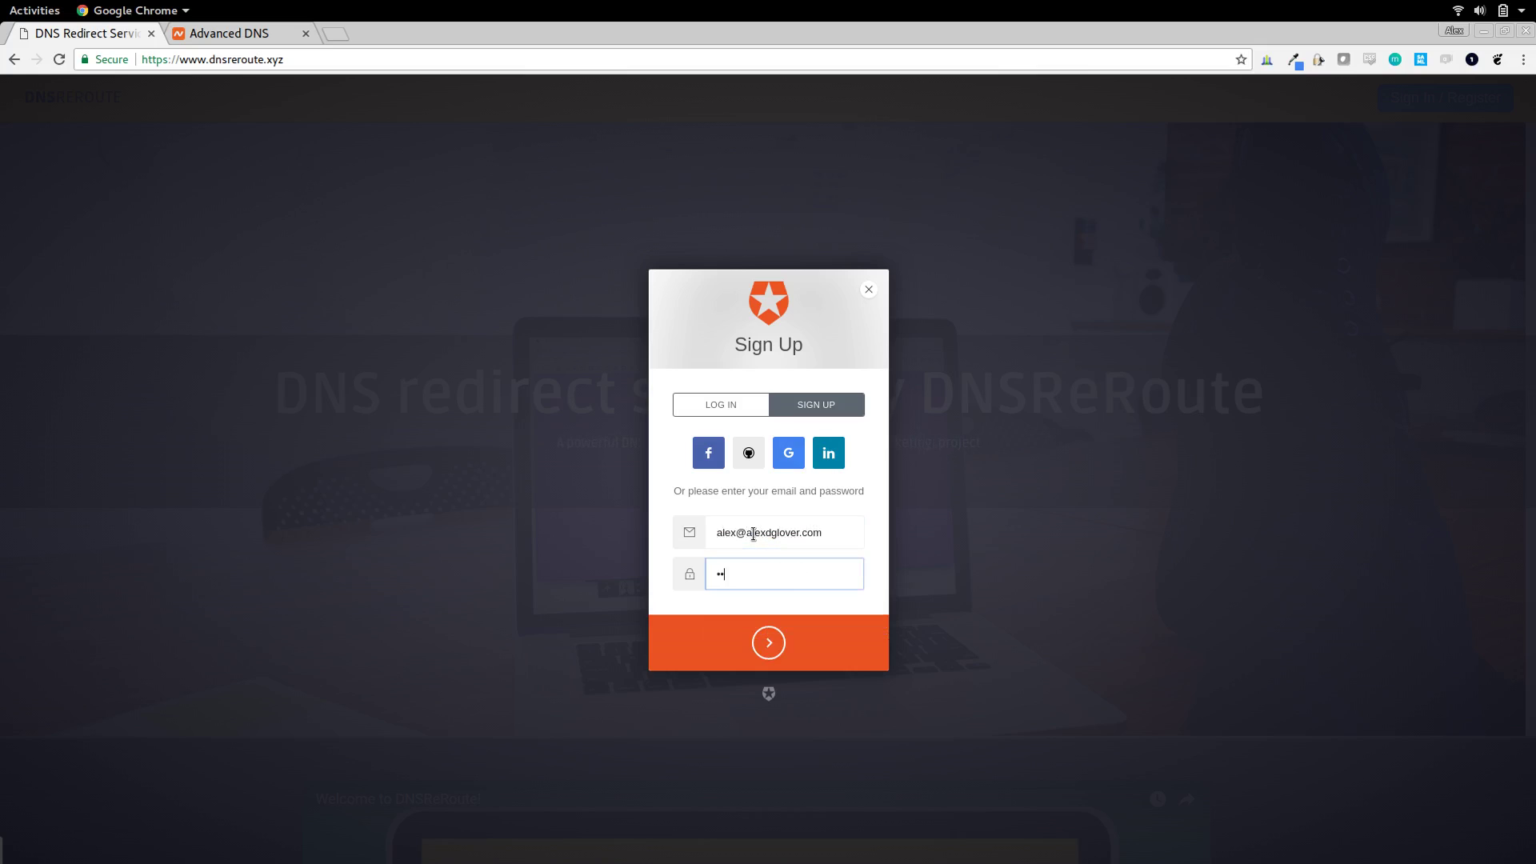
pyautogui.write('***')
pyautogui.press('Return')
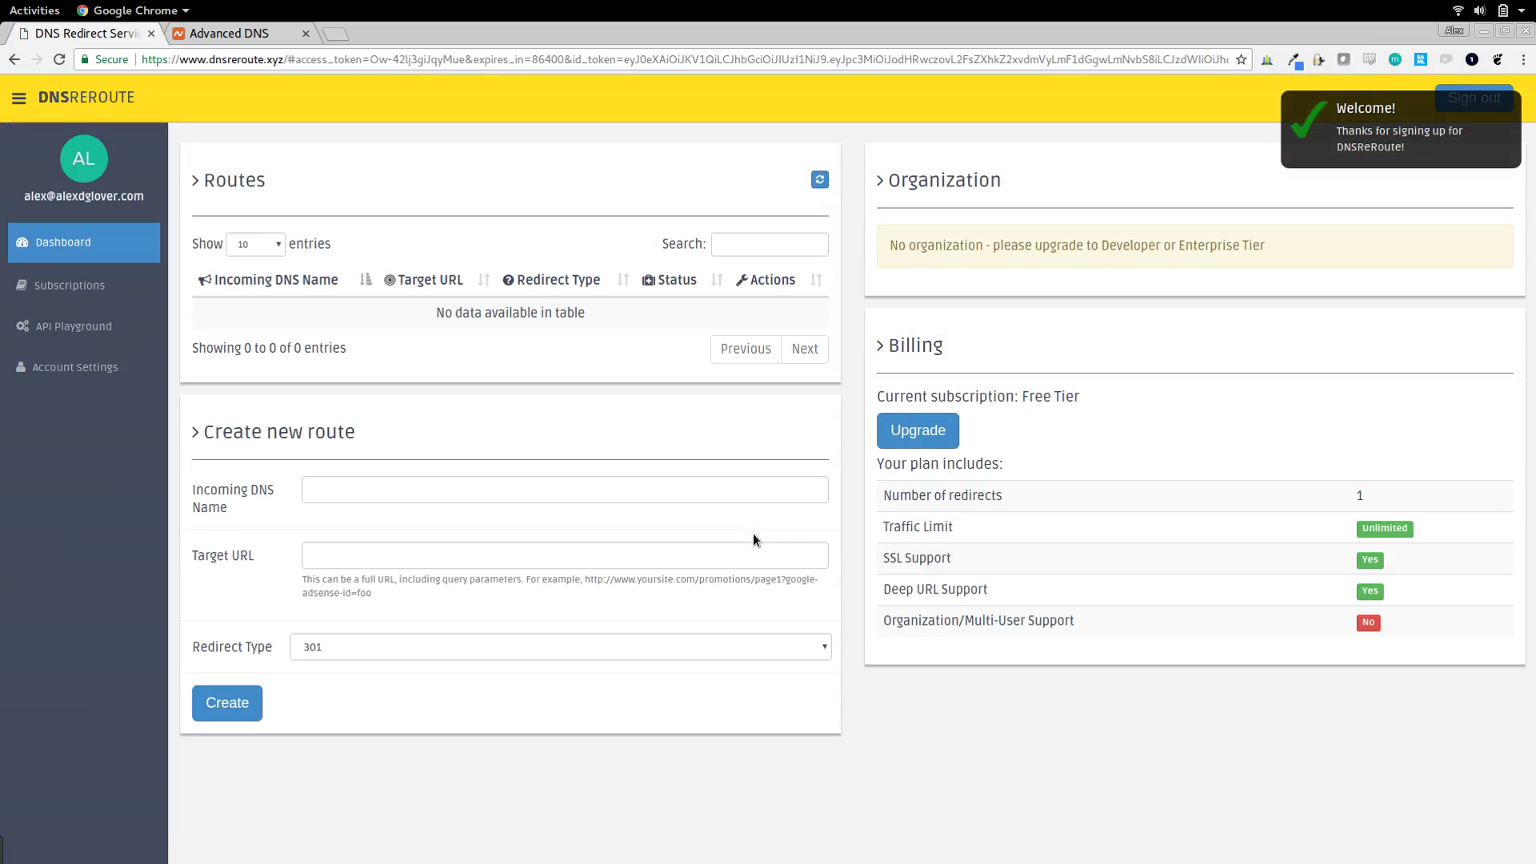
# - Close the Welcome toast on the dashboard
pyautogui.moveTo(1466, 118)
pyautogui.moveTo(1293, 122)
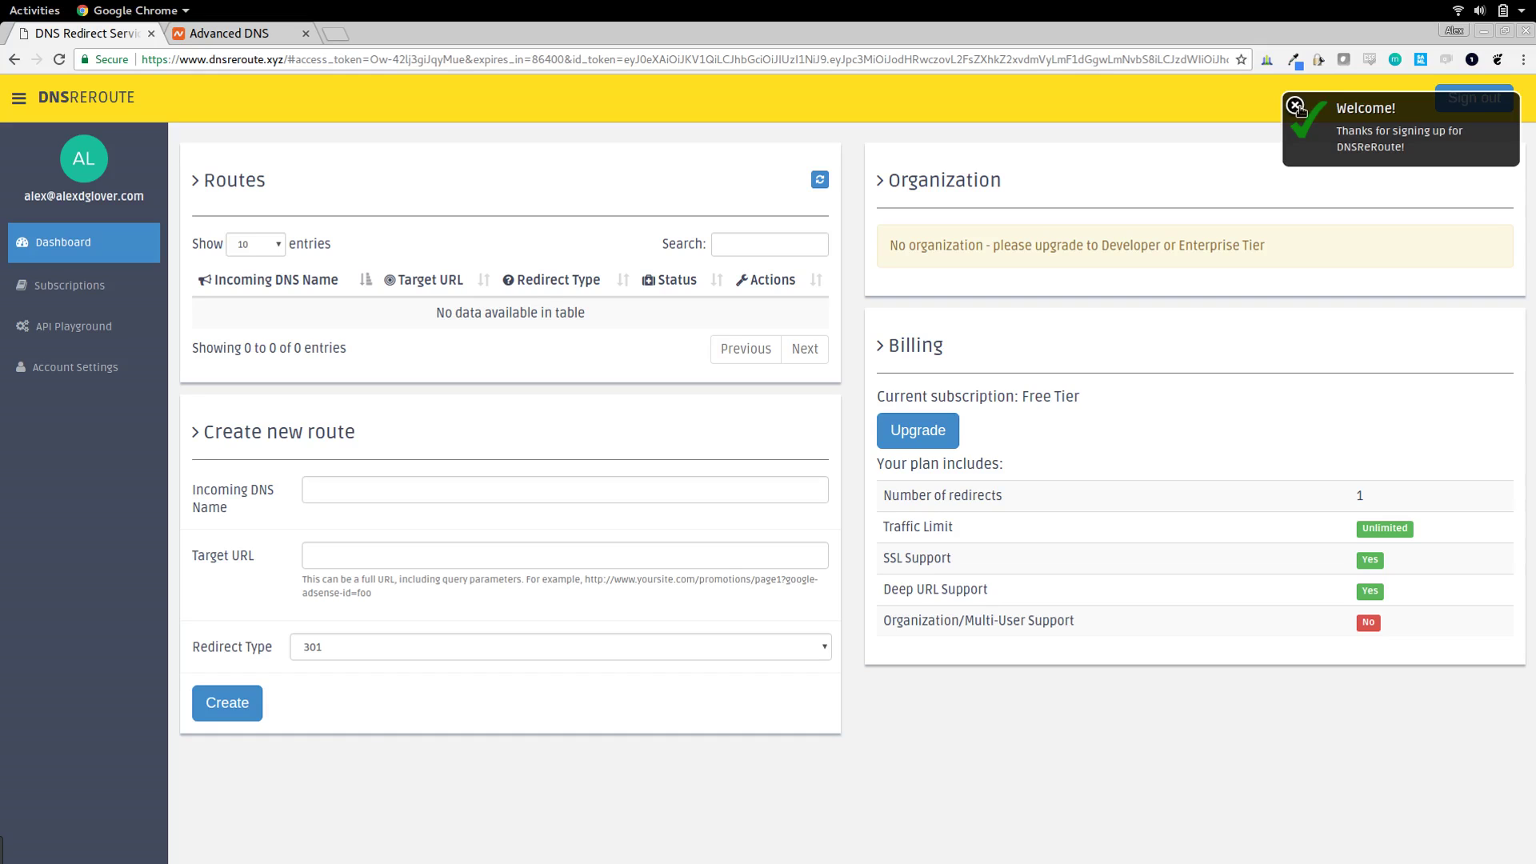
pyautogui.click(1296, 108)
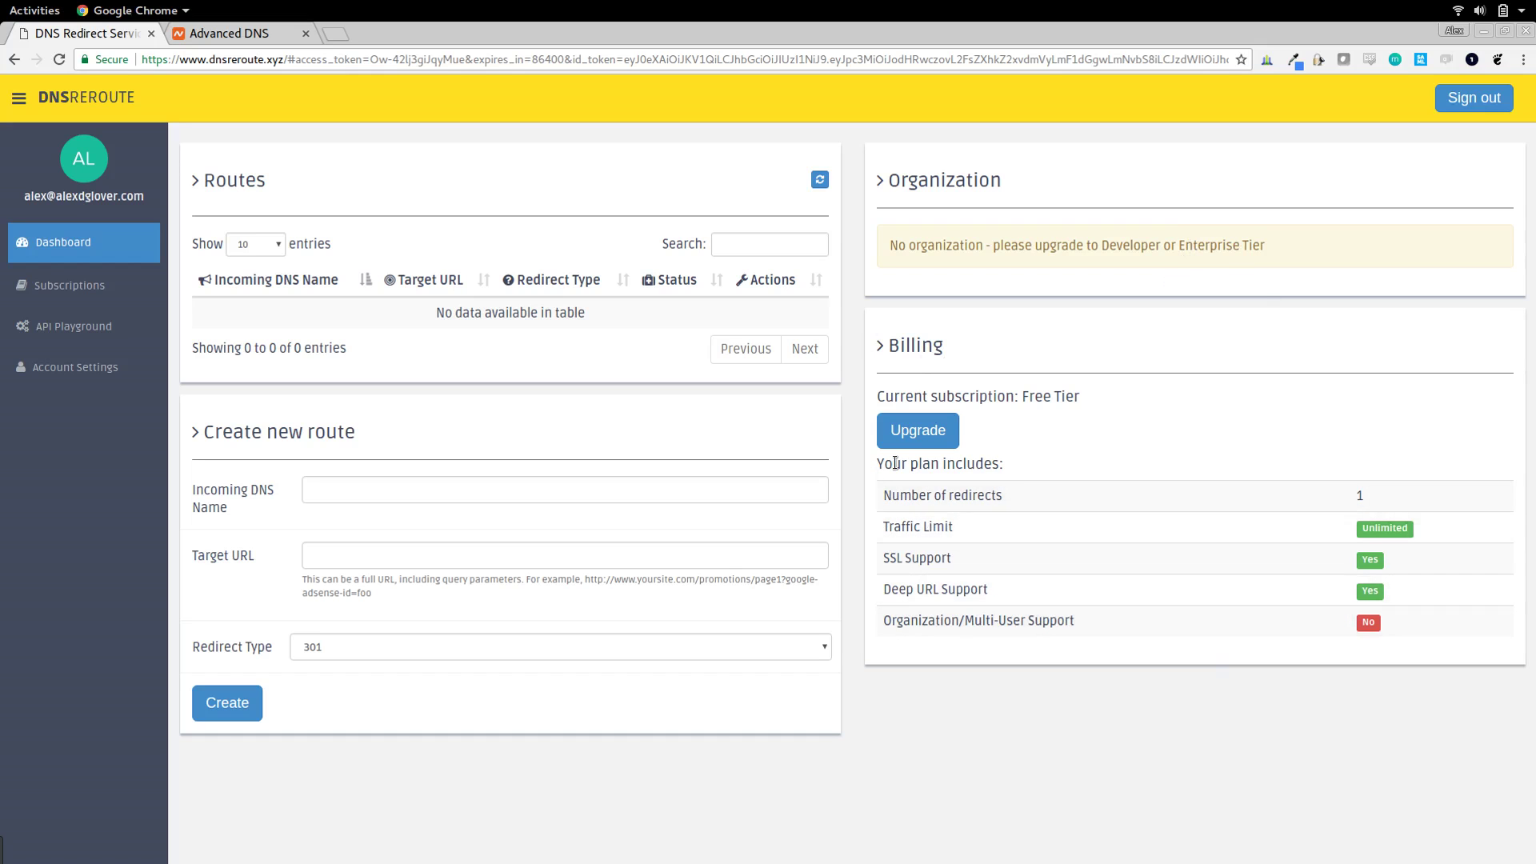
# - View the subscription plans, start a Developer tier upgrade, then cancel the Stripe payment
pyautogui.click(912, 433)
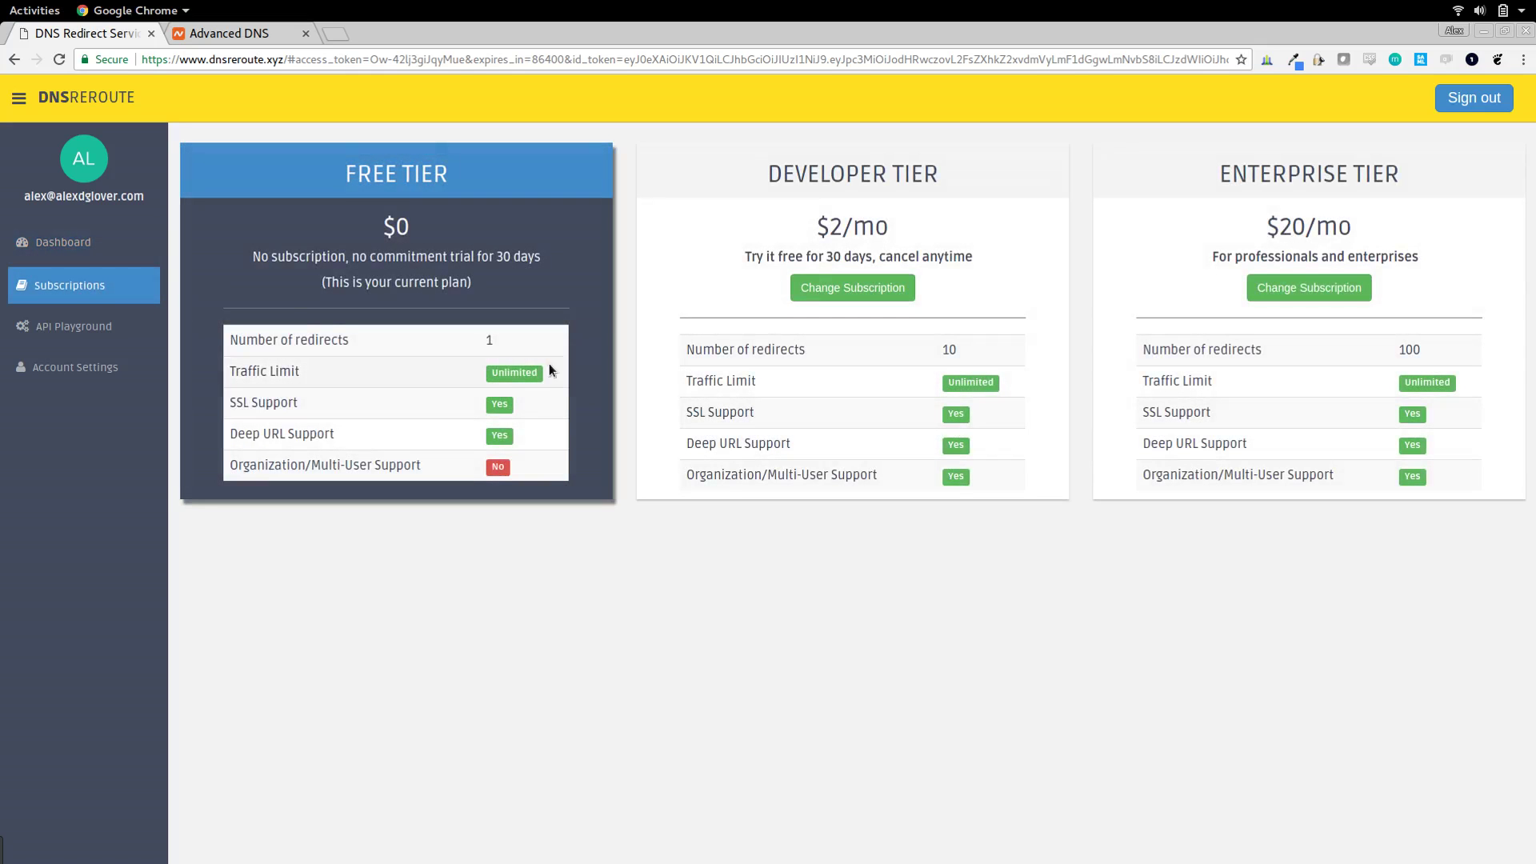
pyautogui.click(862, 293)
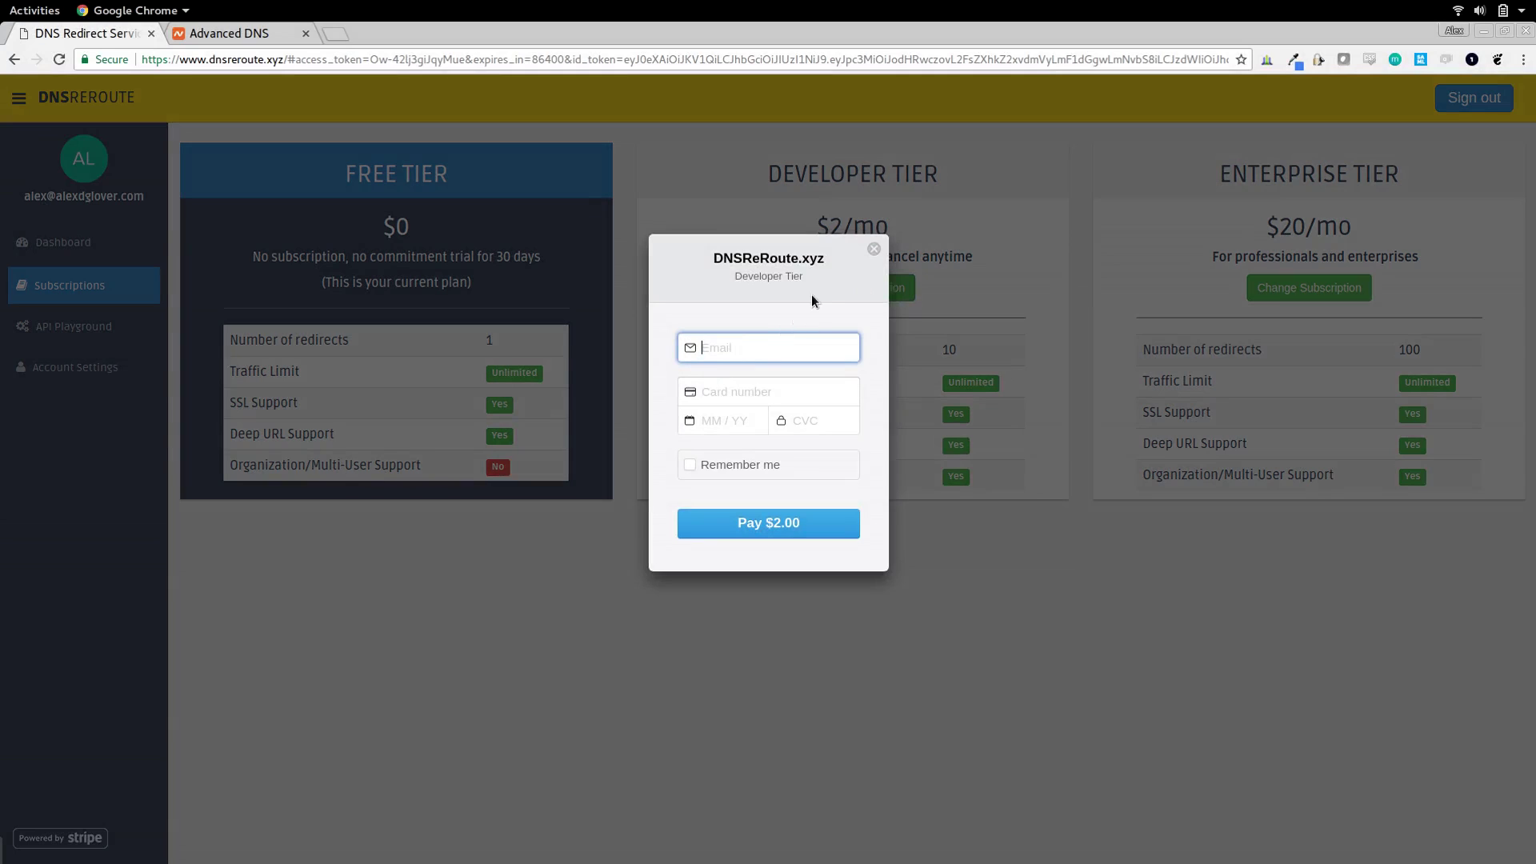
pyautogui.click(874, 249)
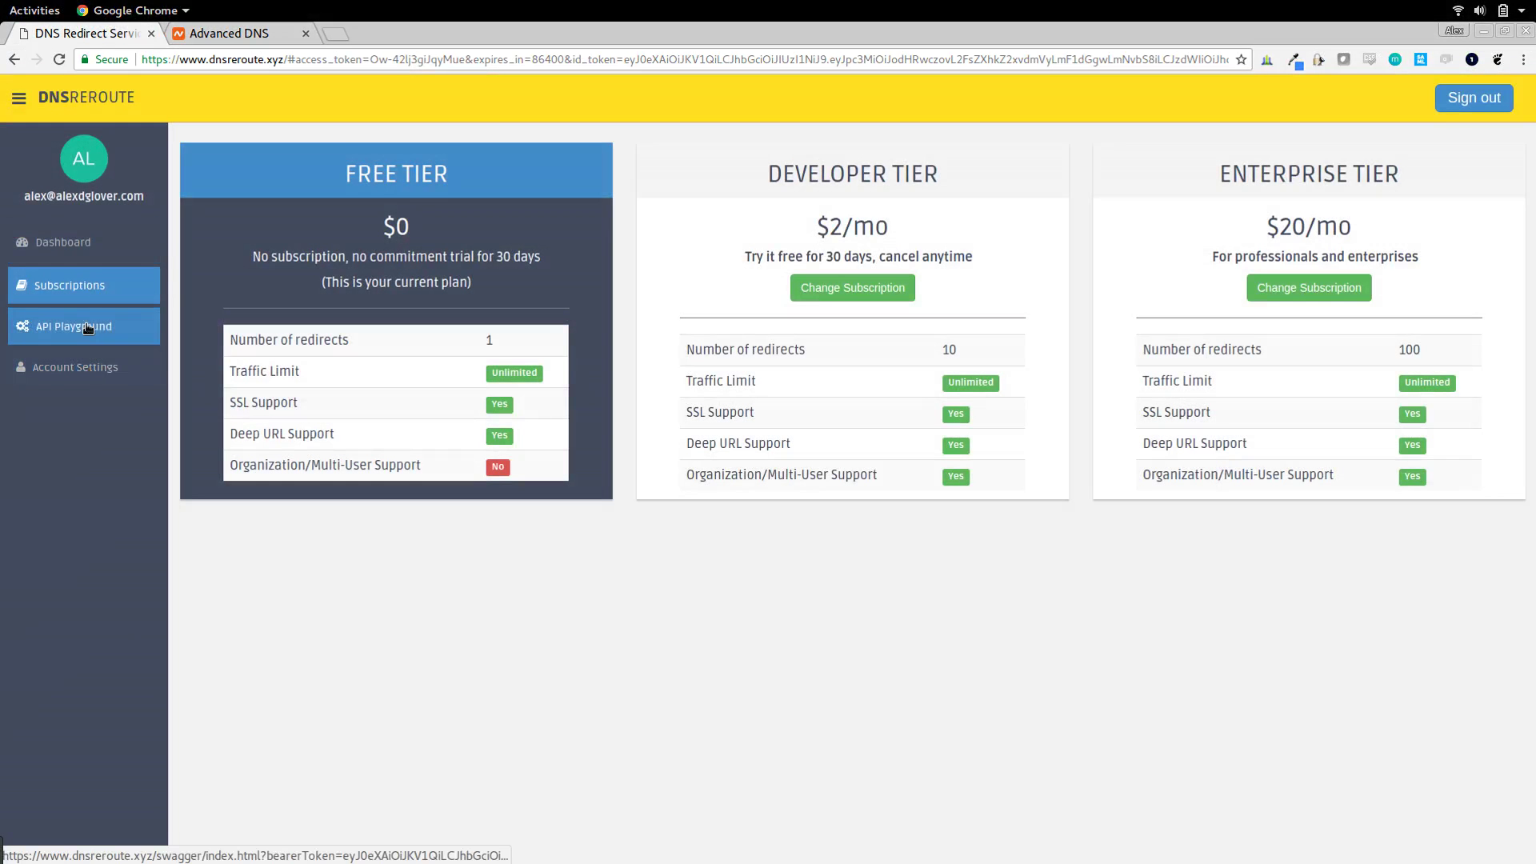
pyautogui.click(85, 324)
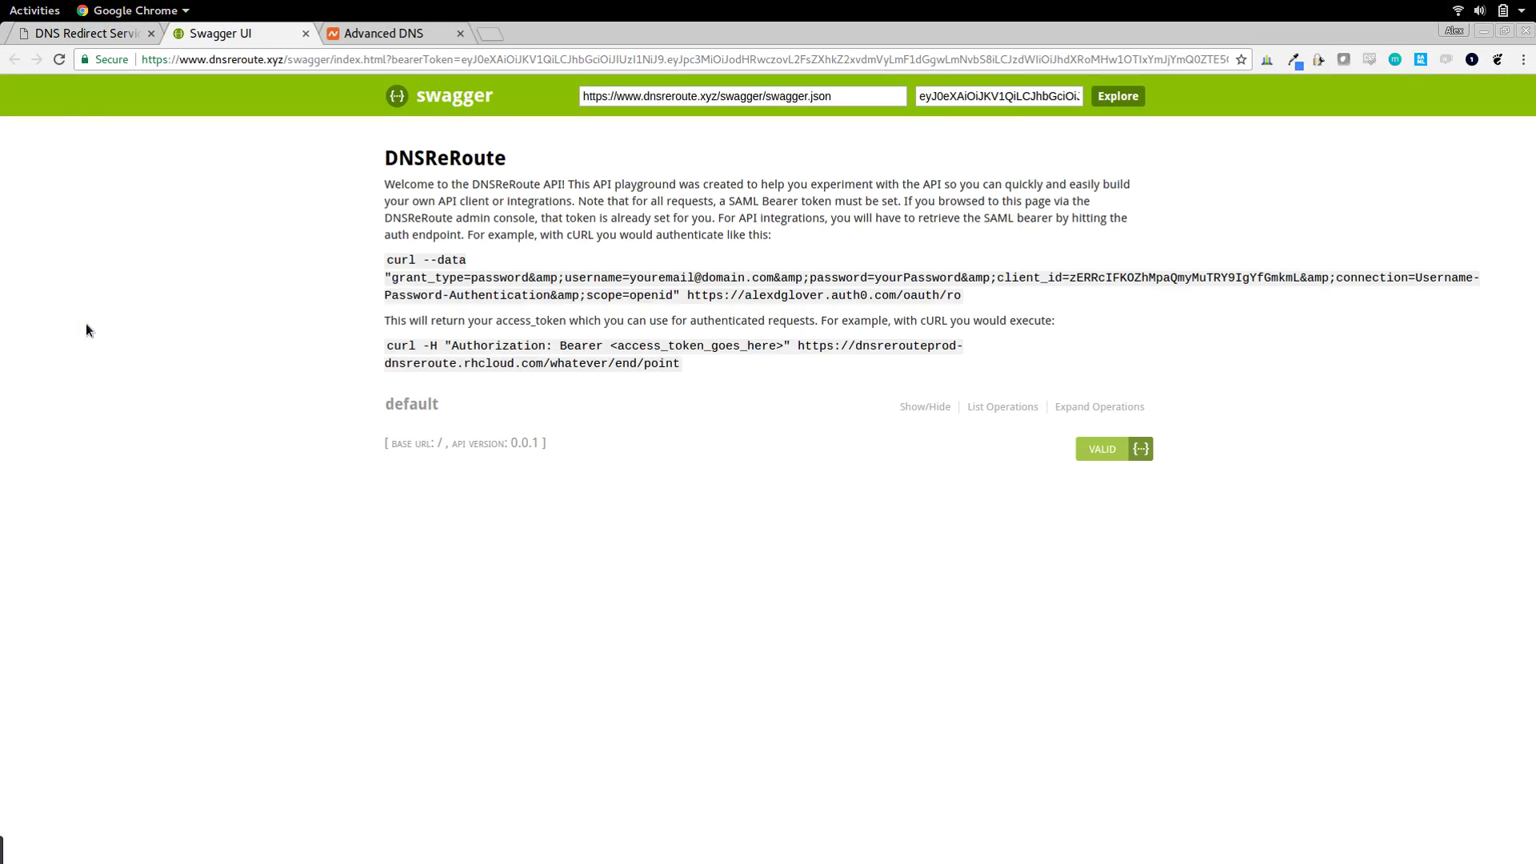
pyautogui.tripleClick(986, 96)
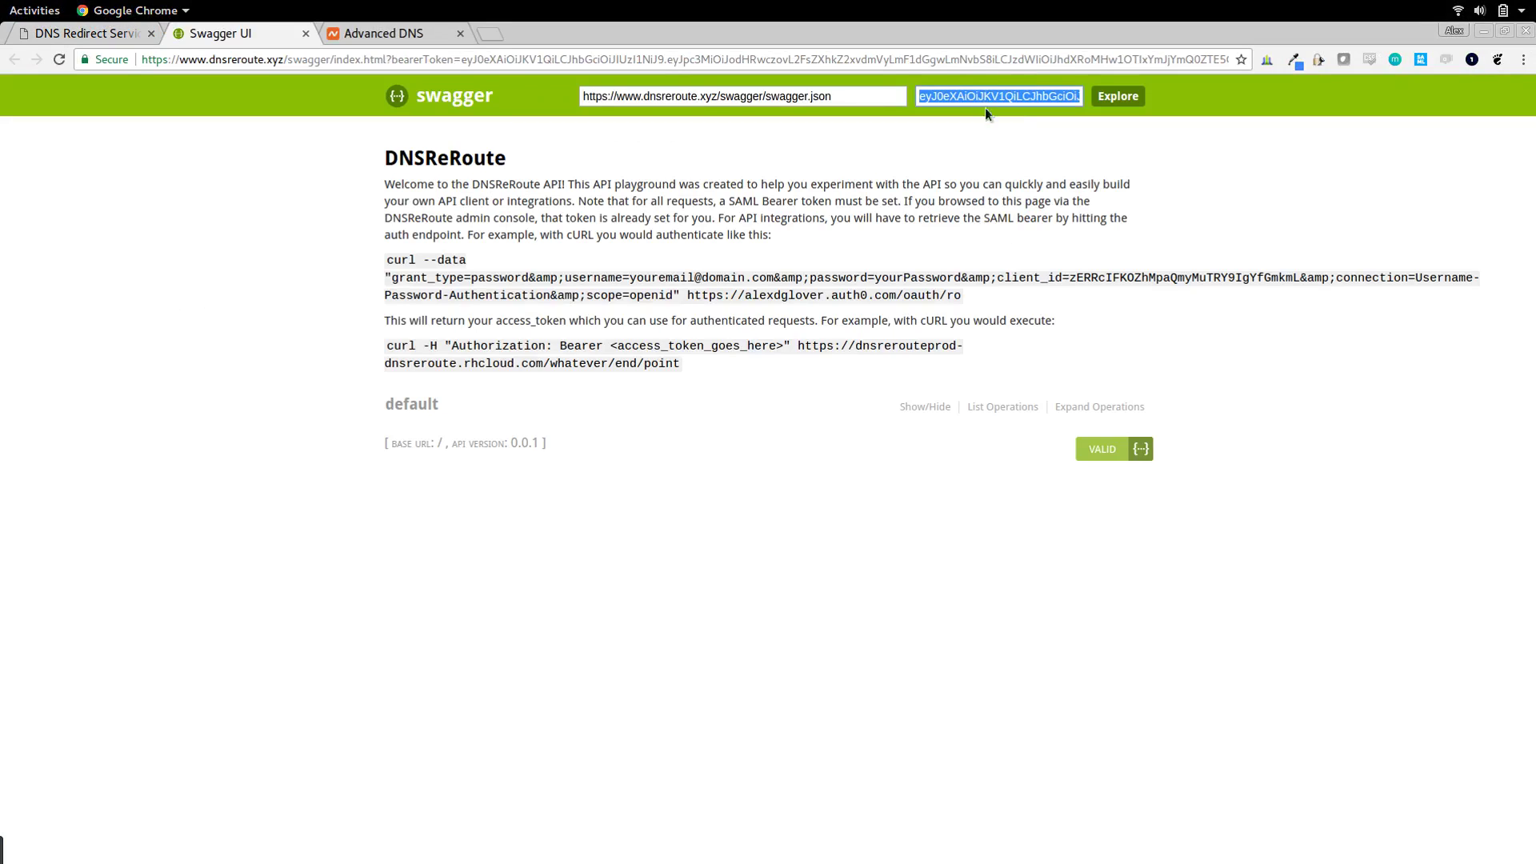
pyautogui.press('Return')
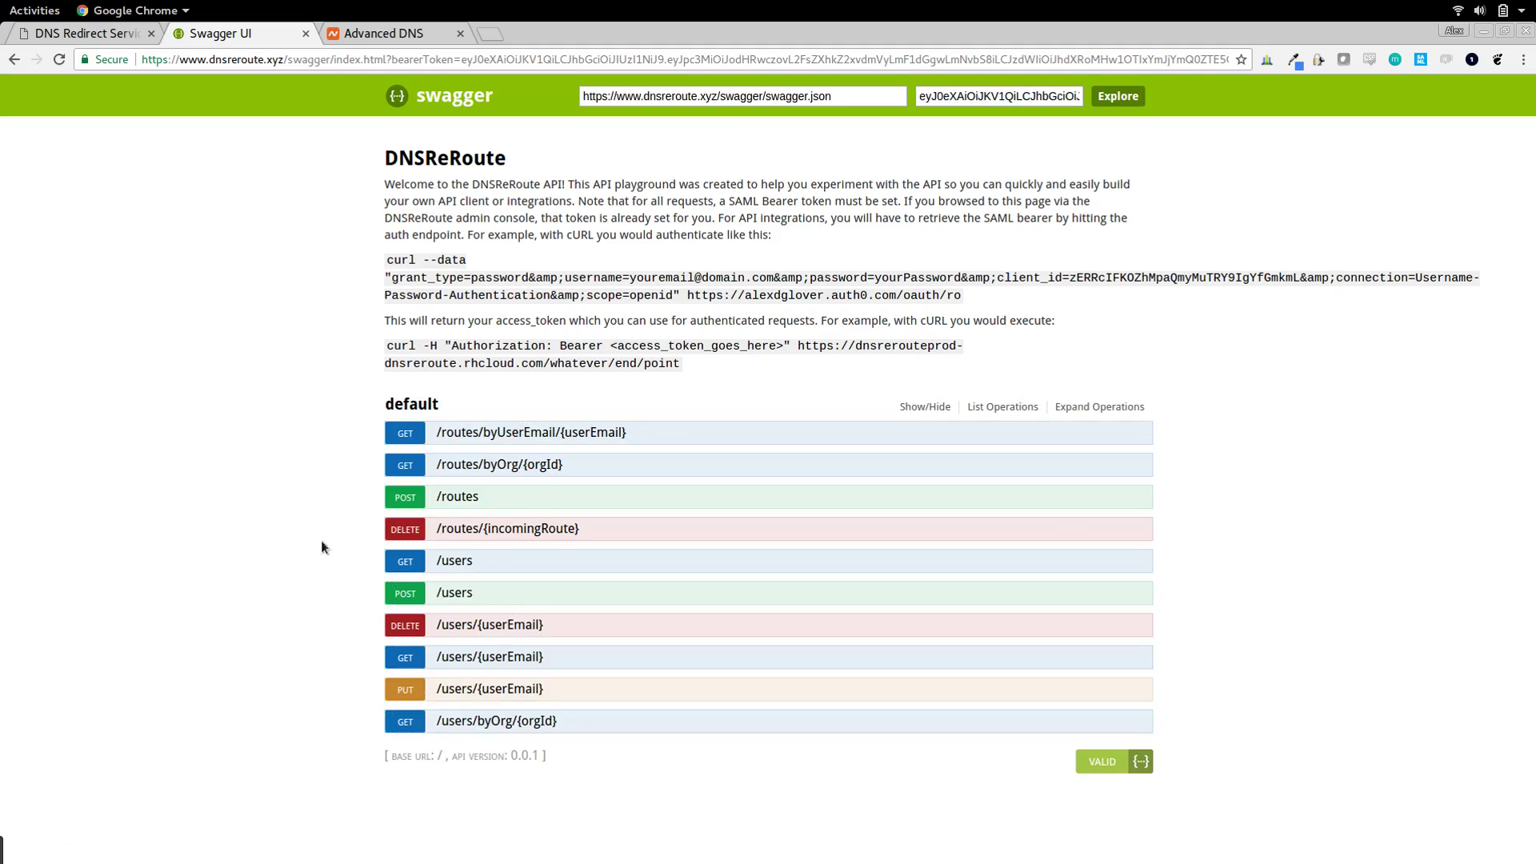
pyautogui.click(408, 575)
pyautogui.scroll(-3, 224, 647)
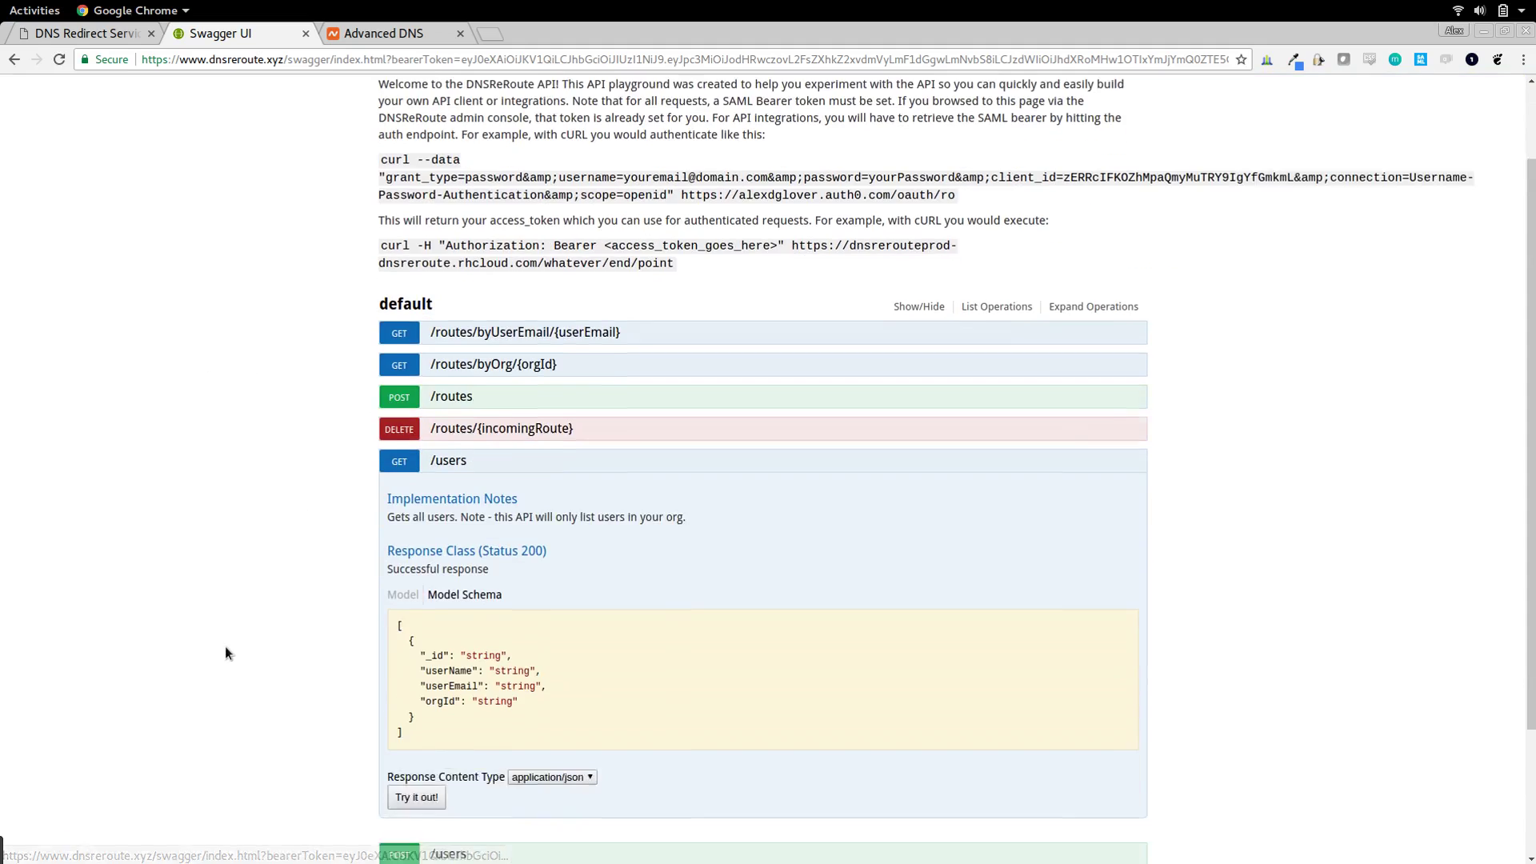
pyautogui.click(414, 639)
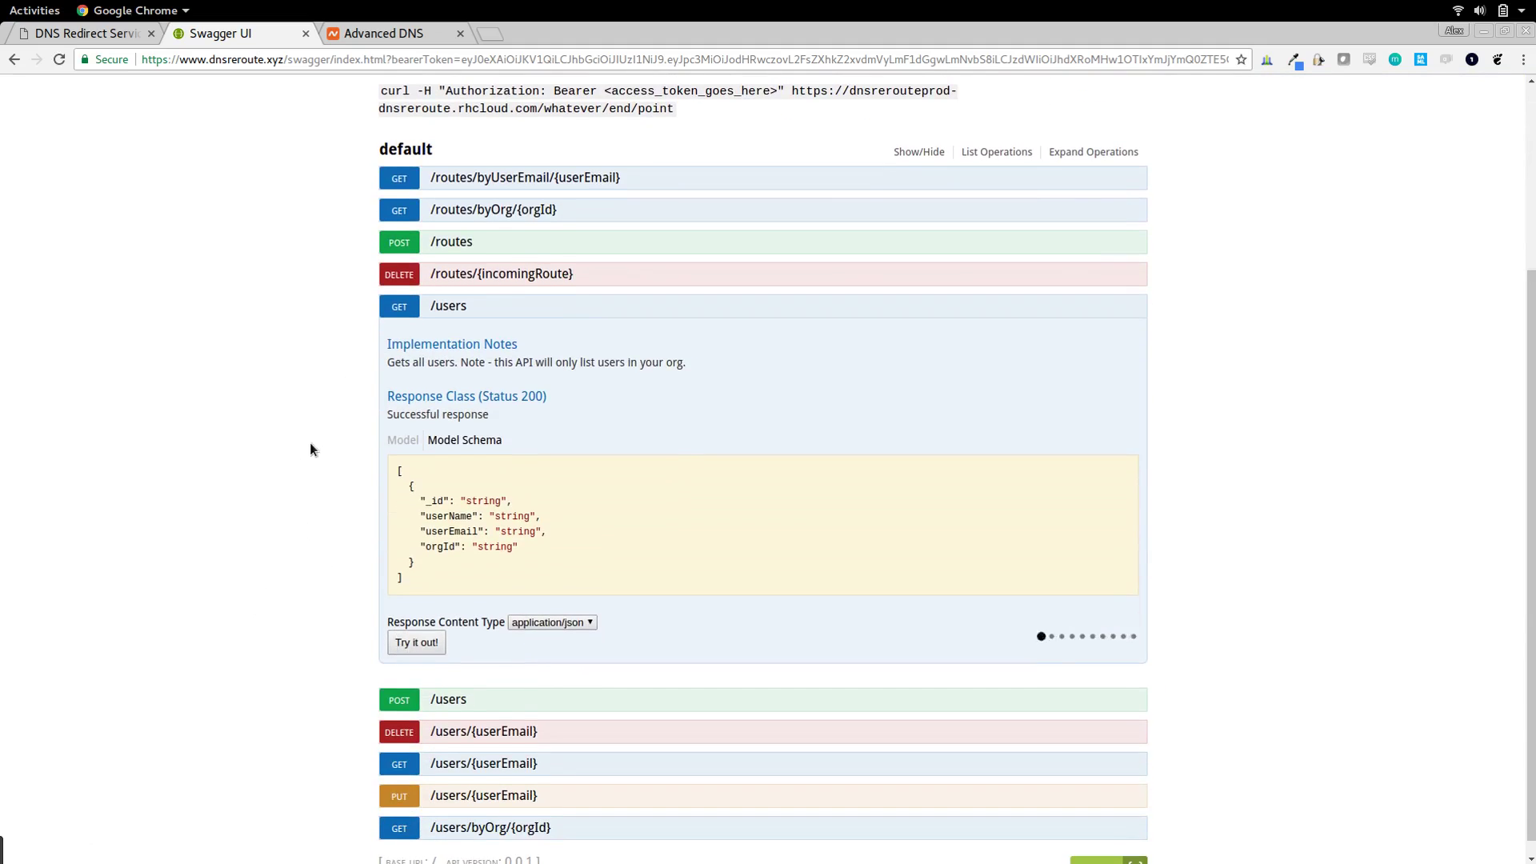
pyautogui.scroll(-2, 312, 448)
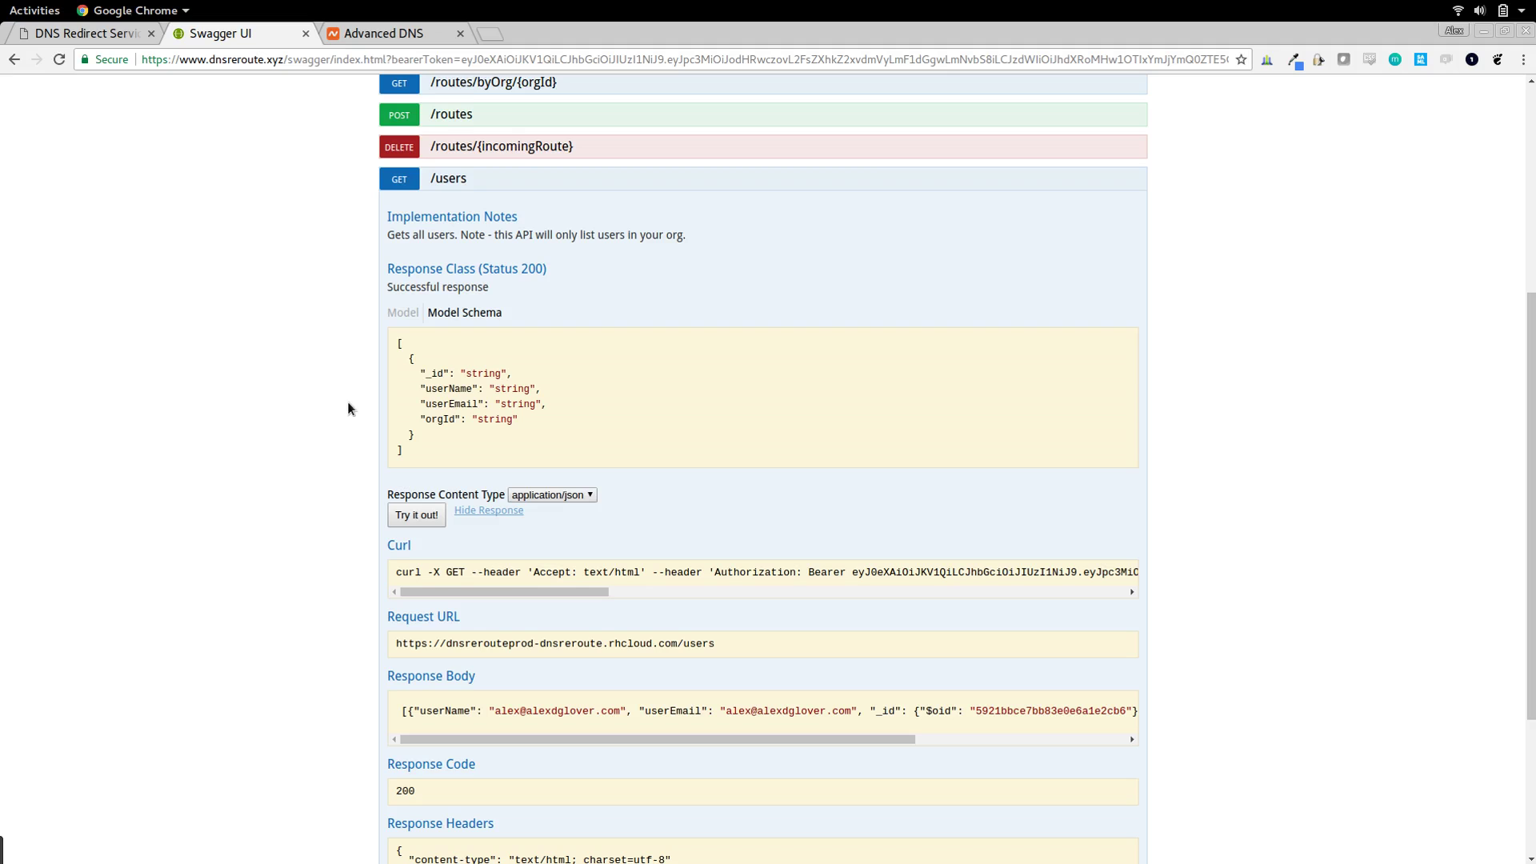
pyautogui.scroll(-3, 347, 401)
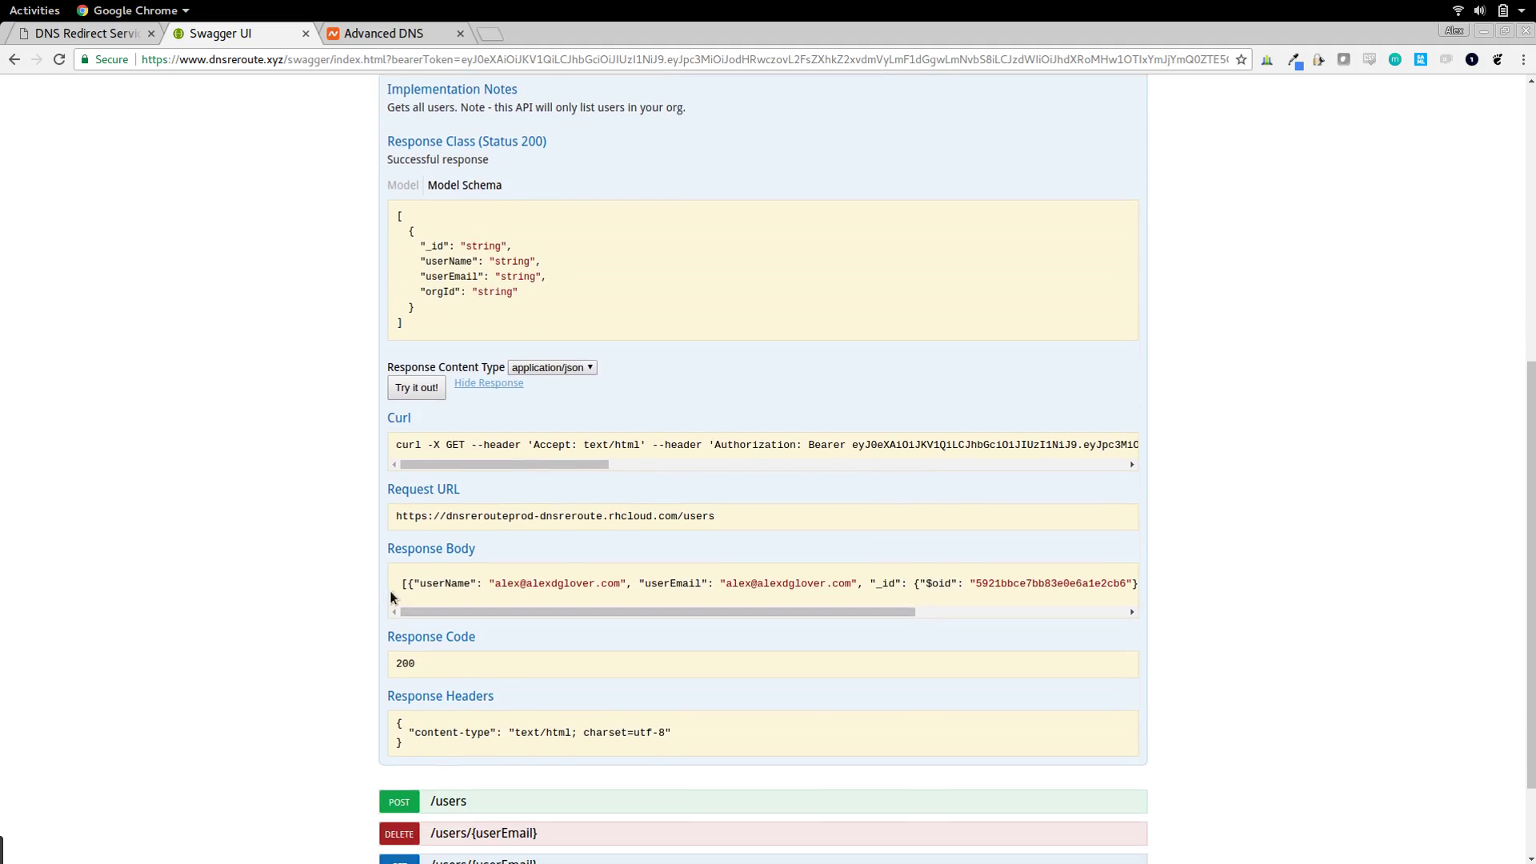
pyautogui.moveTo(401, 583); pyautogui.dragTo(1193, 587)
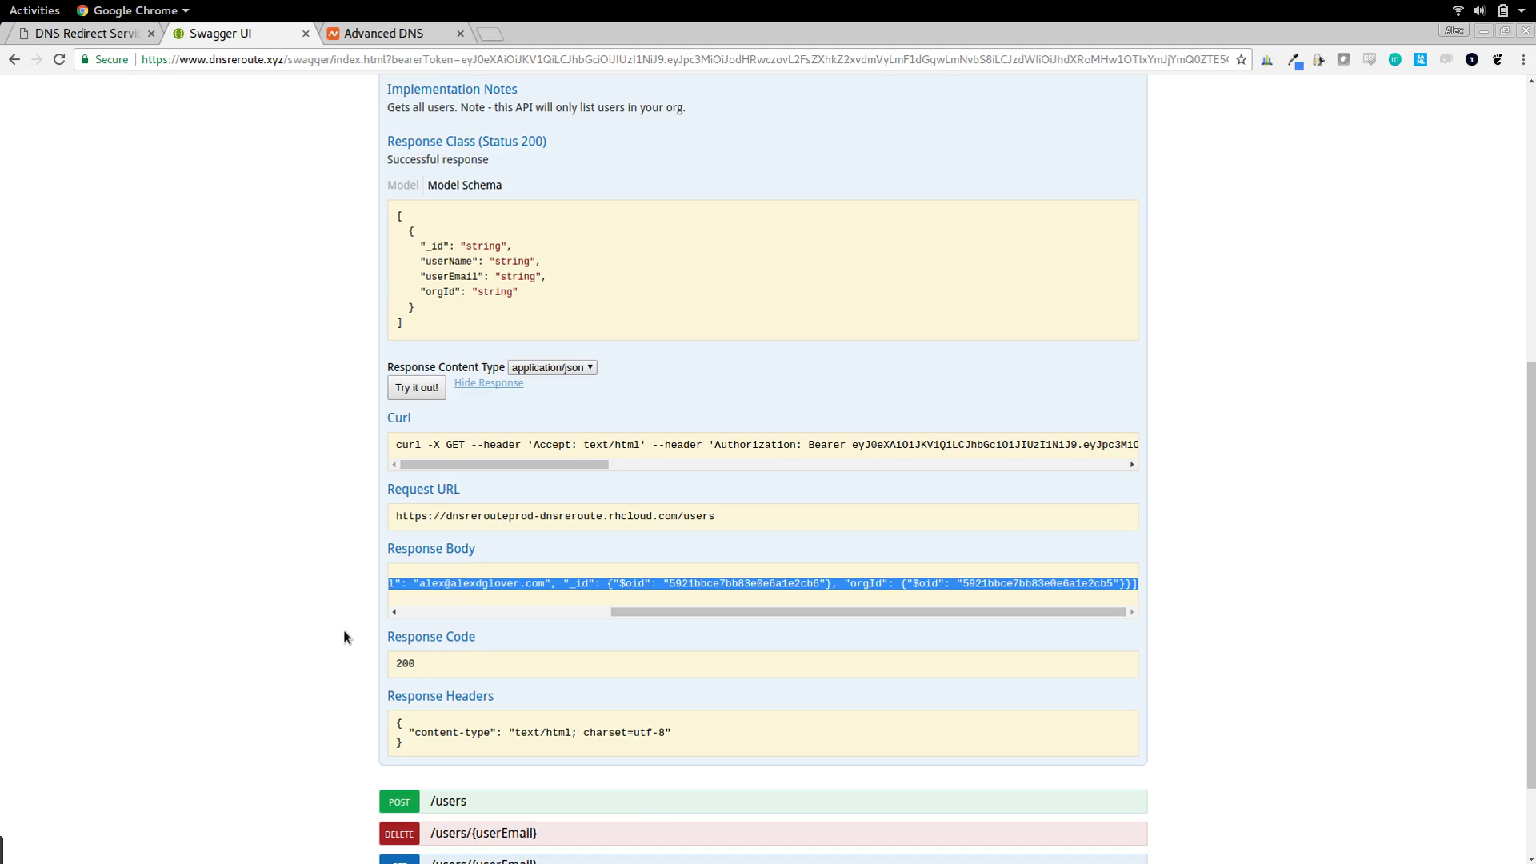
pyautogui.scroll(-2, 343, 533)
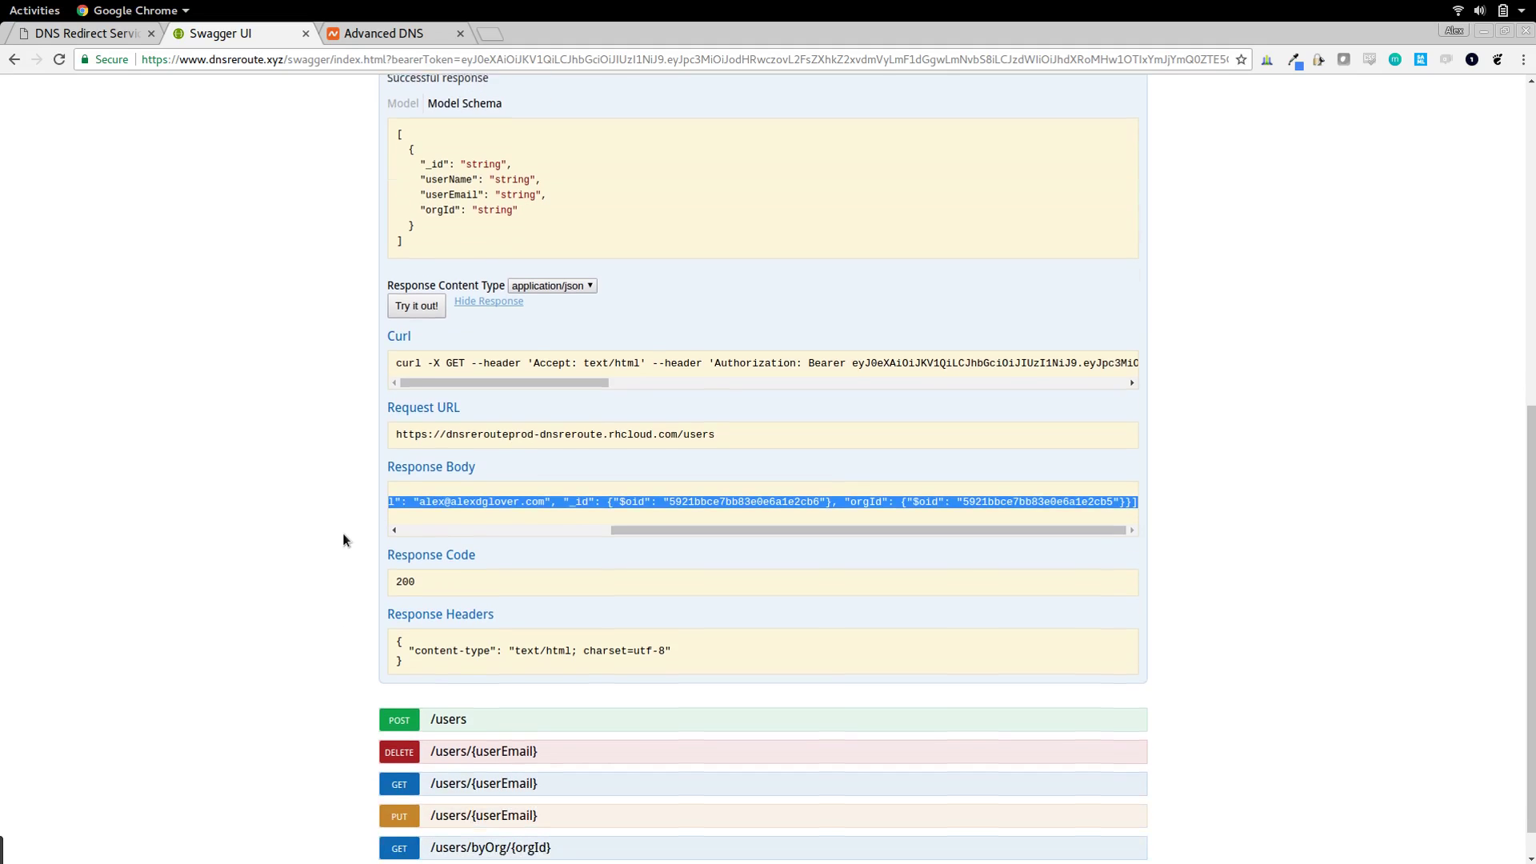
pyautogui.hotkey('ctrl', 'w')
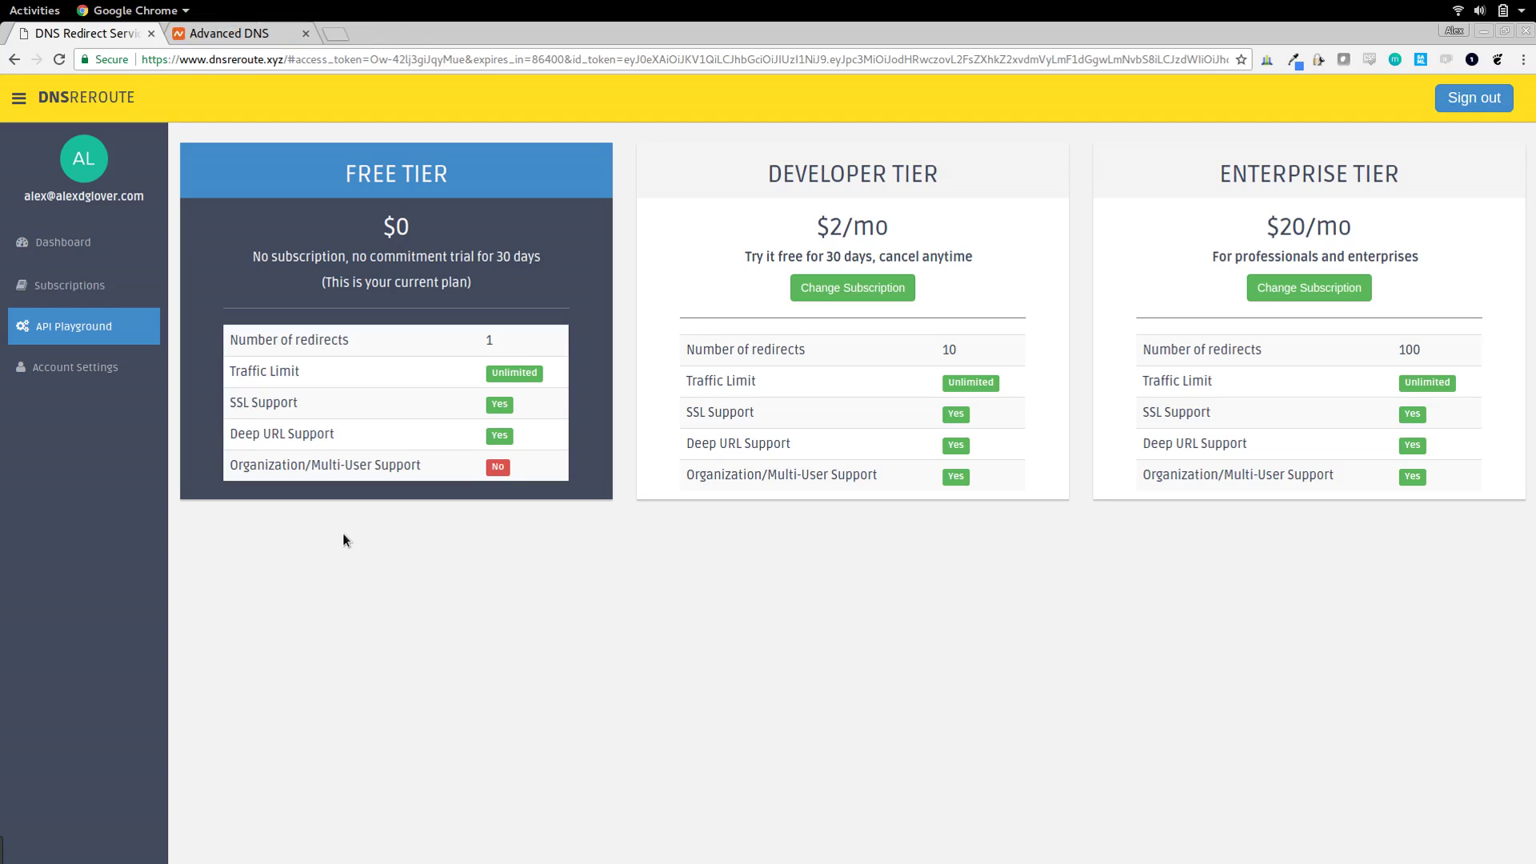
pyautogui.click(74, 248)
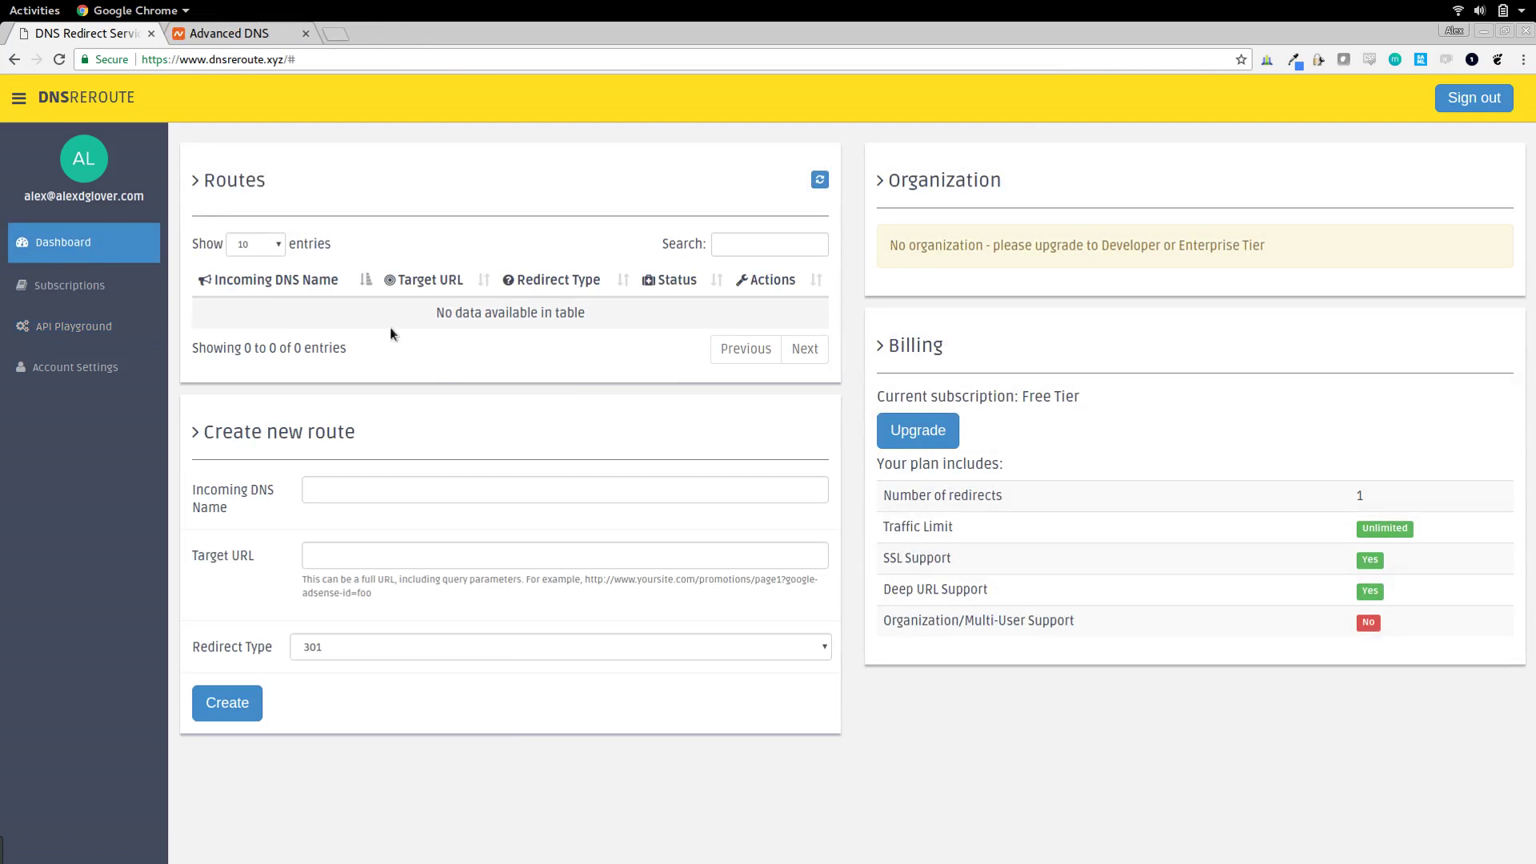
pyautogui.click(349, 483)
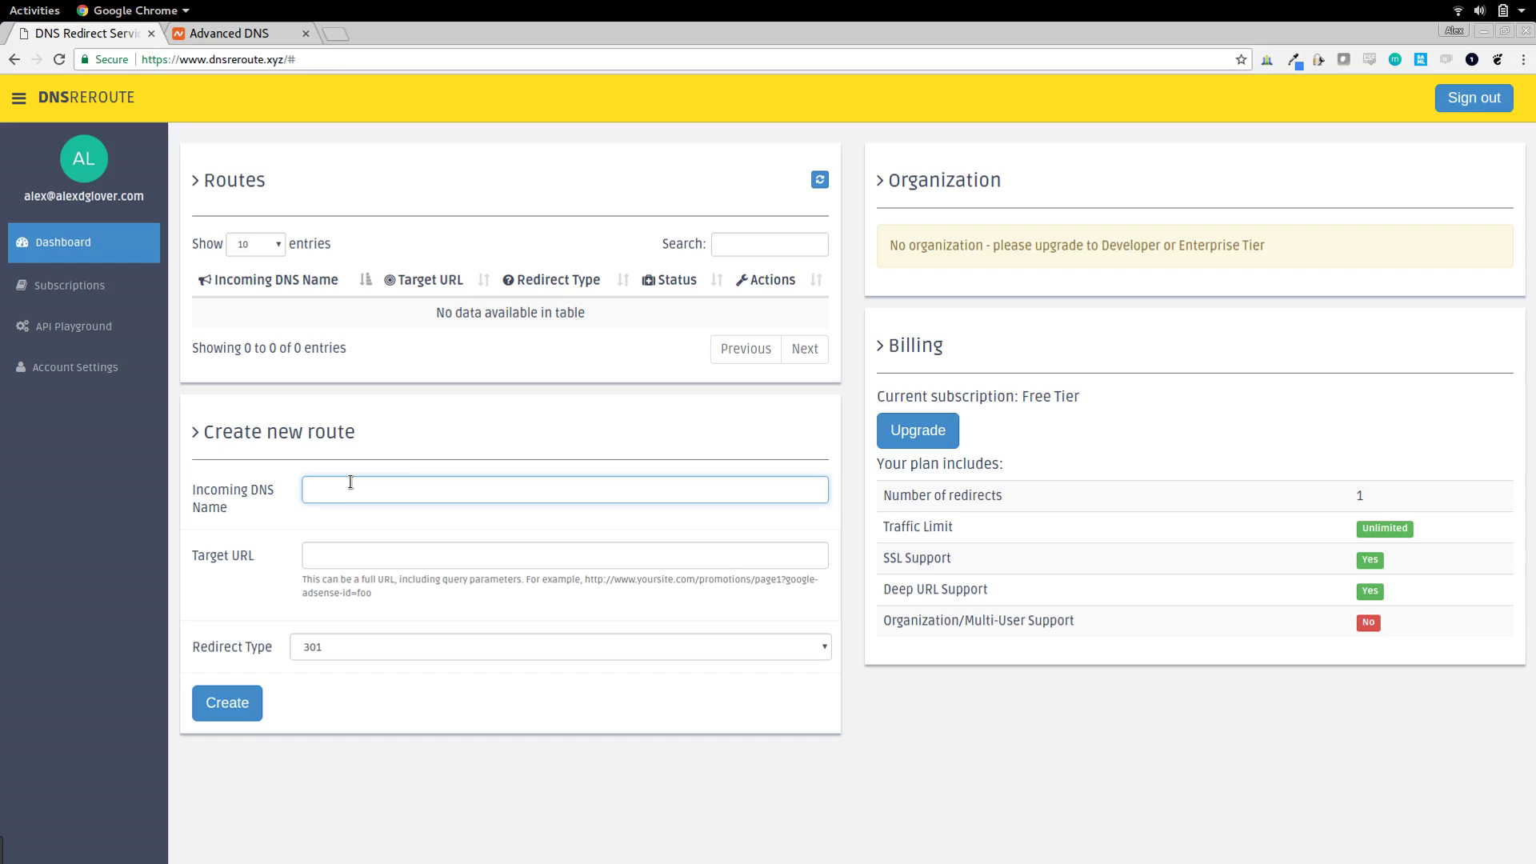
pyautogui.write('foo.alexdglover.com')
pyautogui.press('Tab')
pyautogui.write('https://www.google.com')
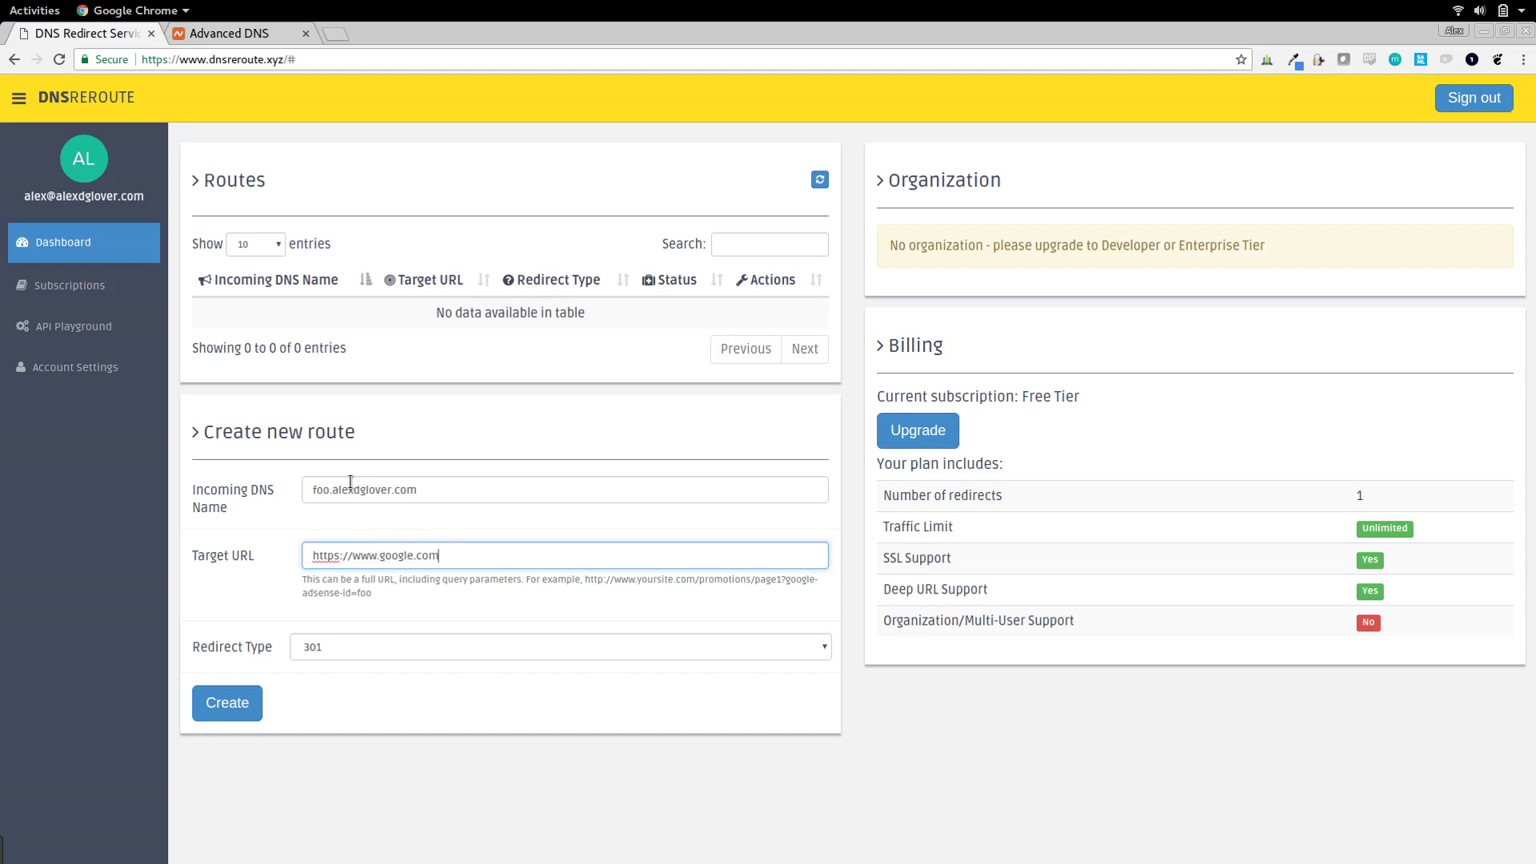
pyautogui.click(220, 707)
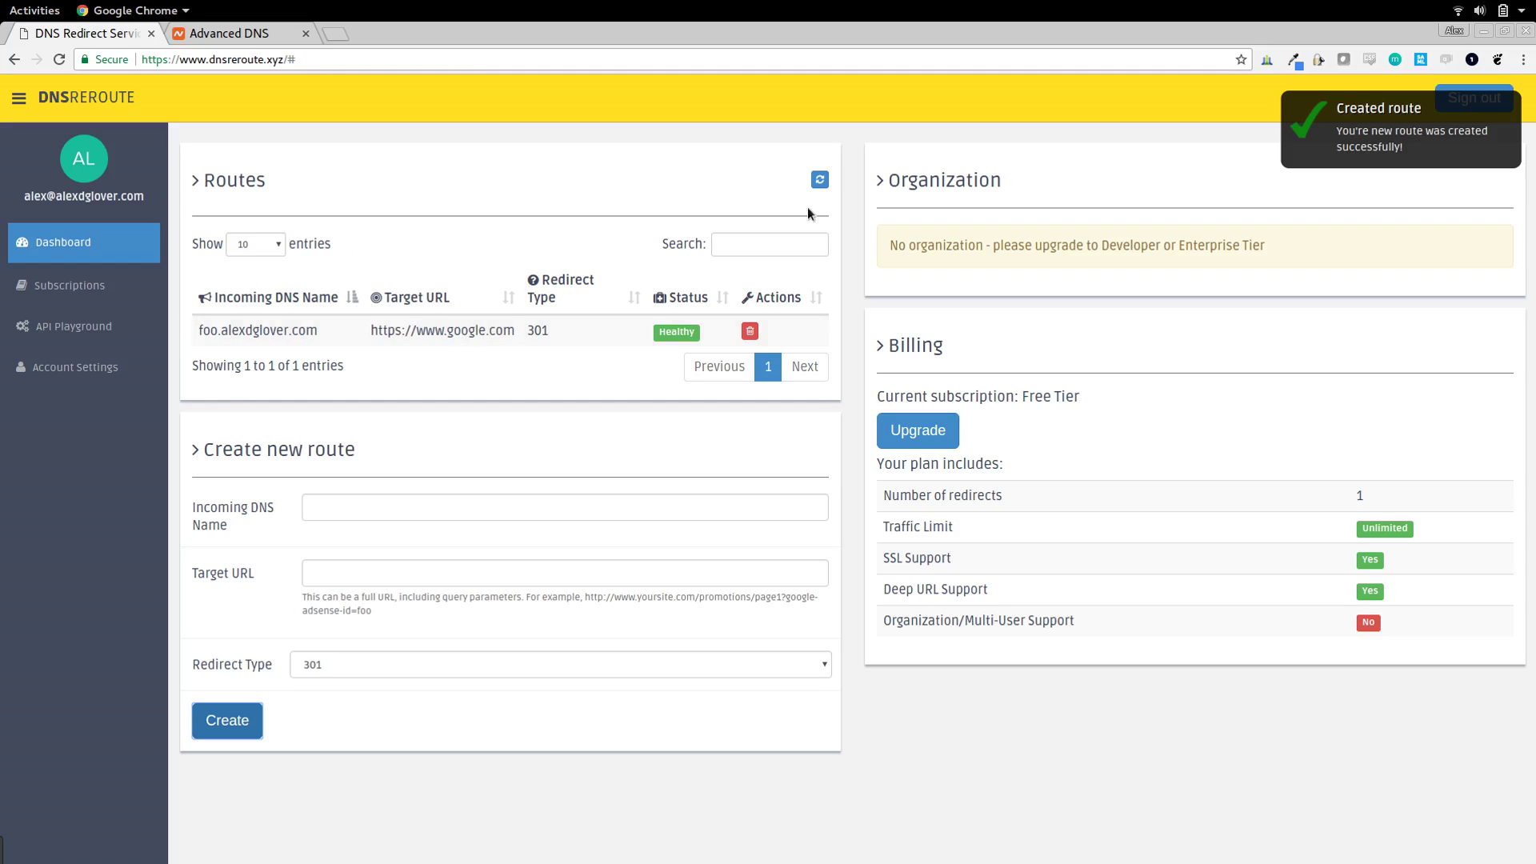
pyautogui.click(819, 180)
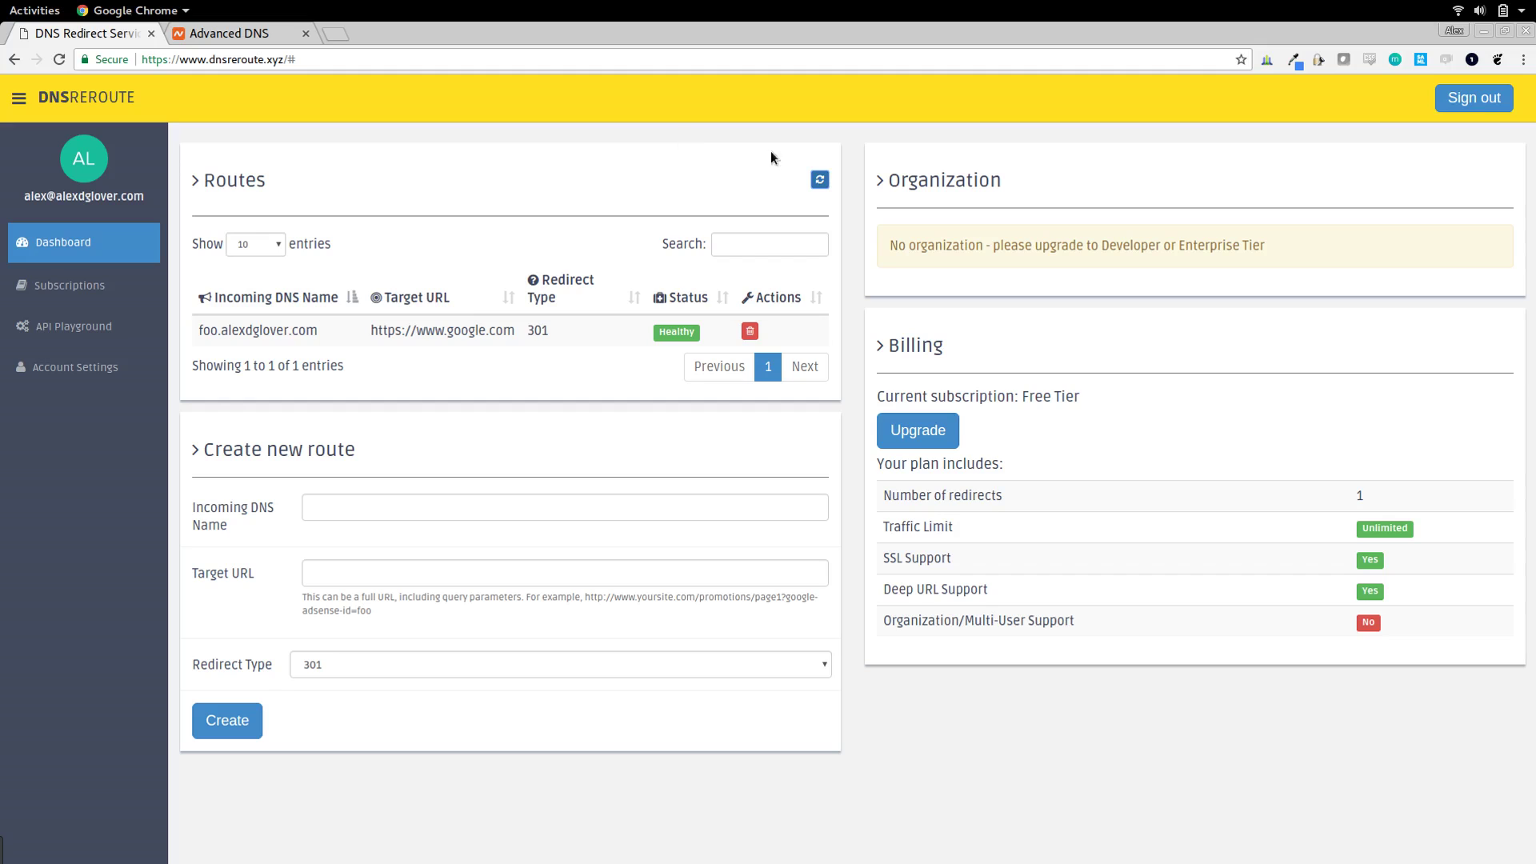
pyautogui.click(811, 175)
pyautogui.click(773, 242)
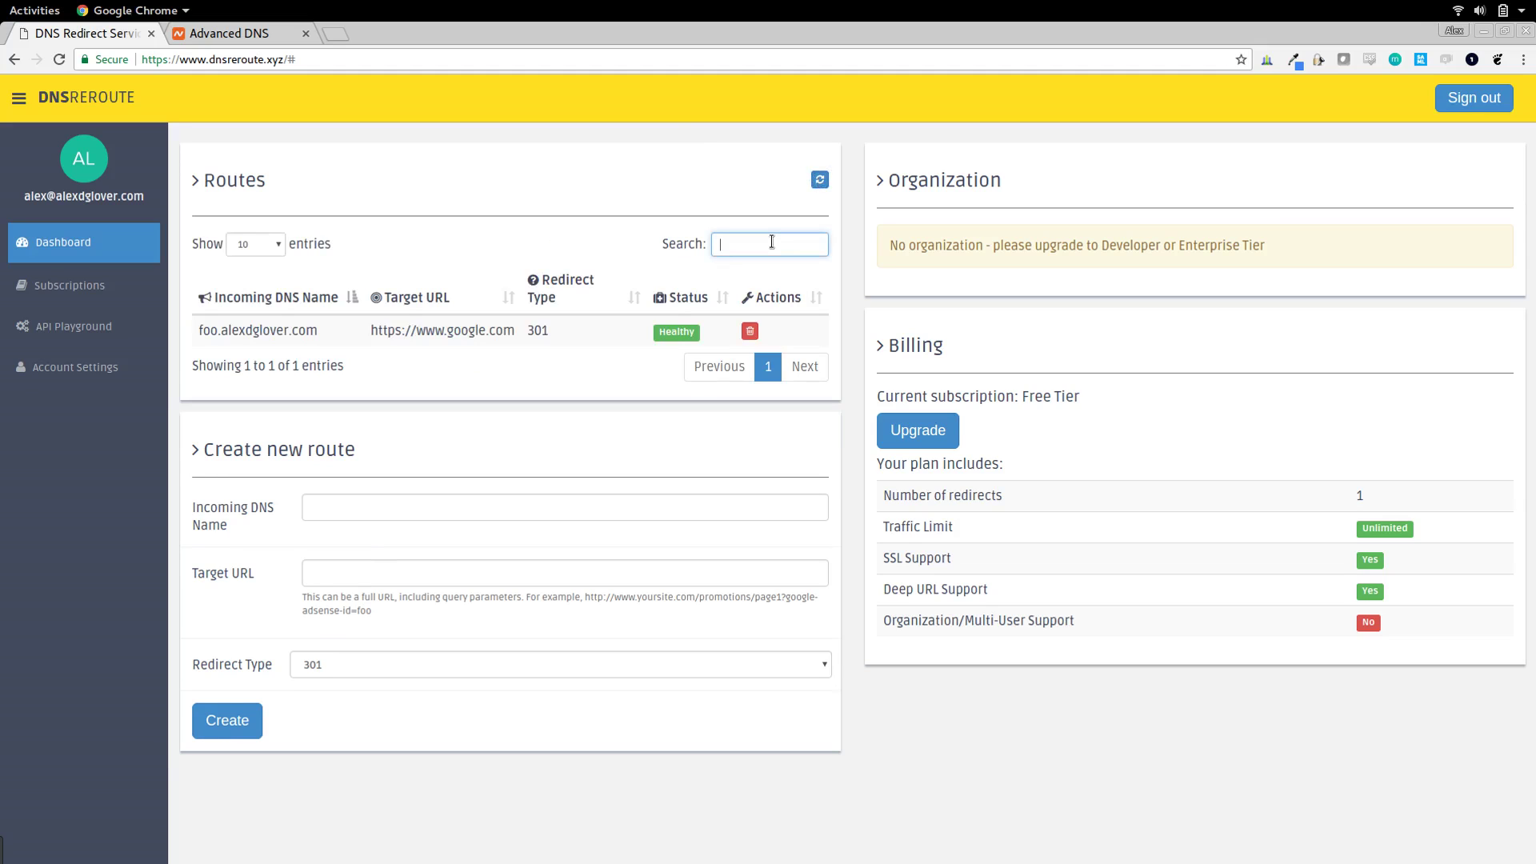
pyautogui.write('alexdgo')
pyautogui.press('BackSpace')
pyautogui.press('BackSpace')
pyautogui.press('BackSpace')
pyautogui.press('BackSpace')
pyautogui.press('BackSpace')
pyautogui.write('bar')
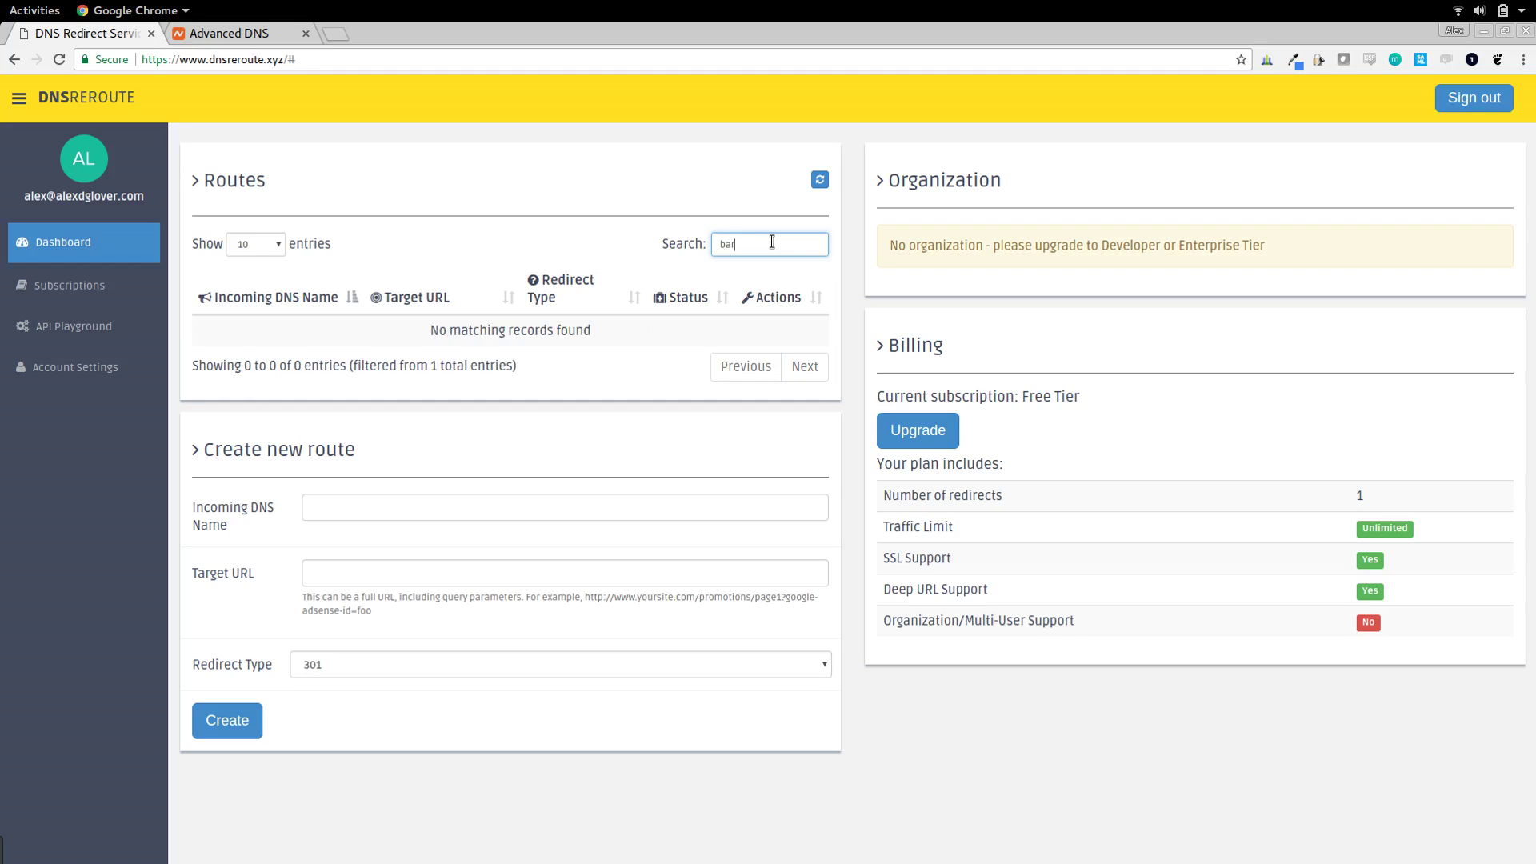
pyautogui.press('BackSpace')
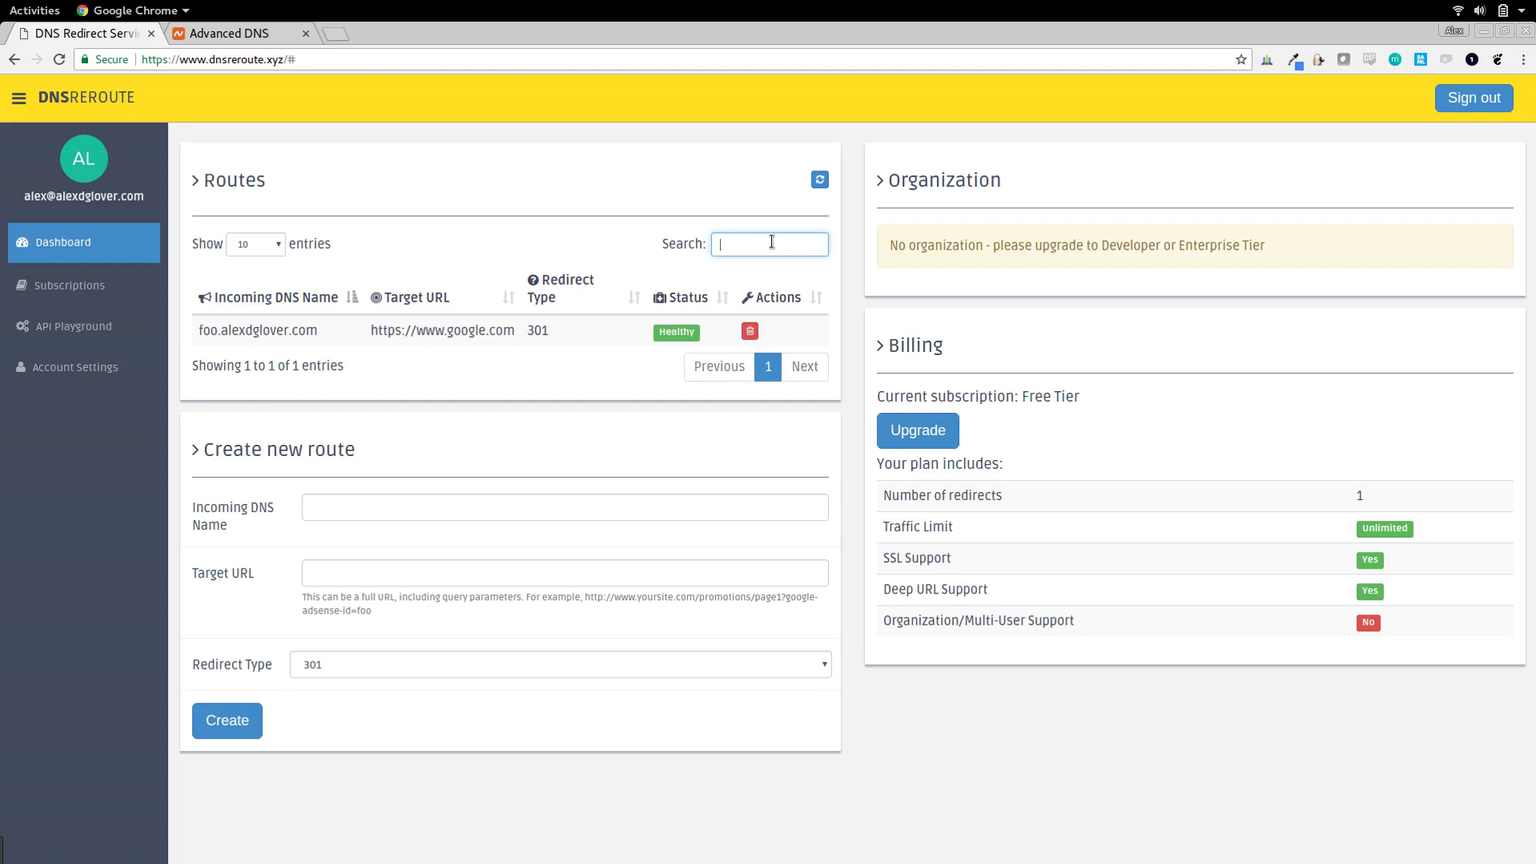
pyautogui.write('bar')
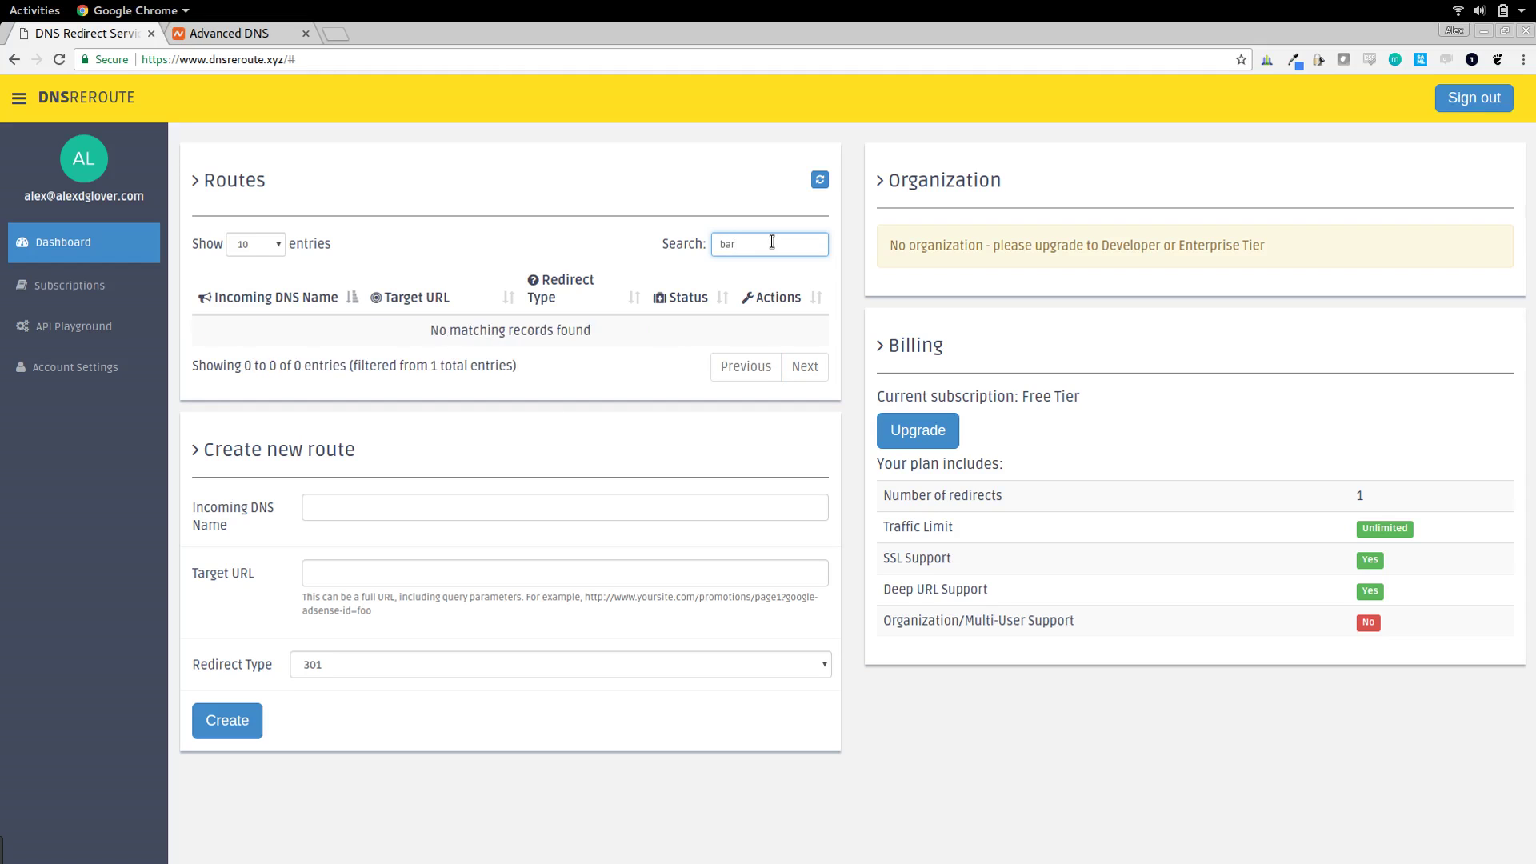
pyautogui.press('BackSpace')
pyautogui.press('BackSpace')
pyautogui.press('BackSpace')
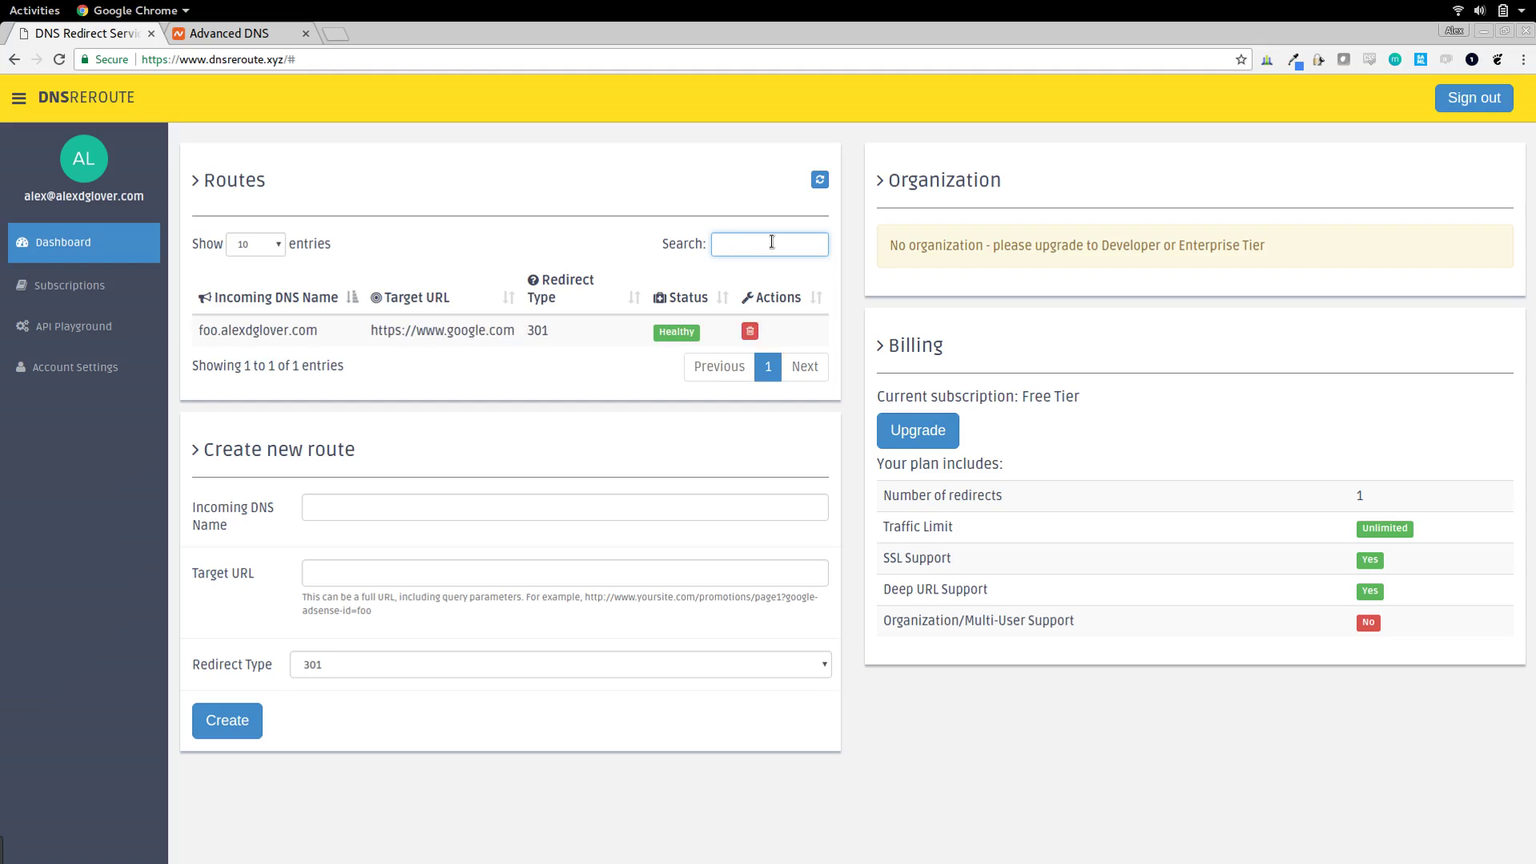
pyautogui.click(750, 331)
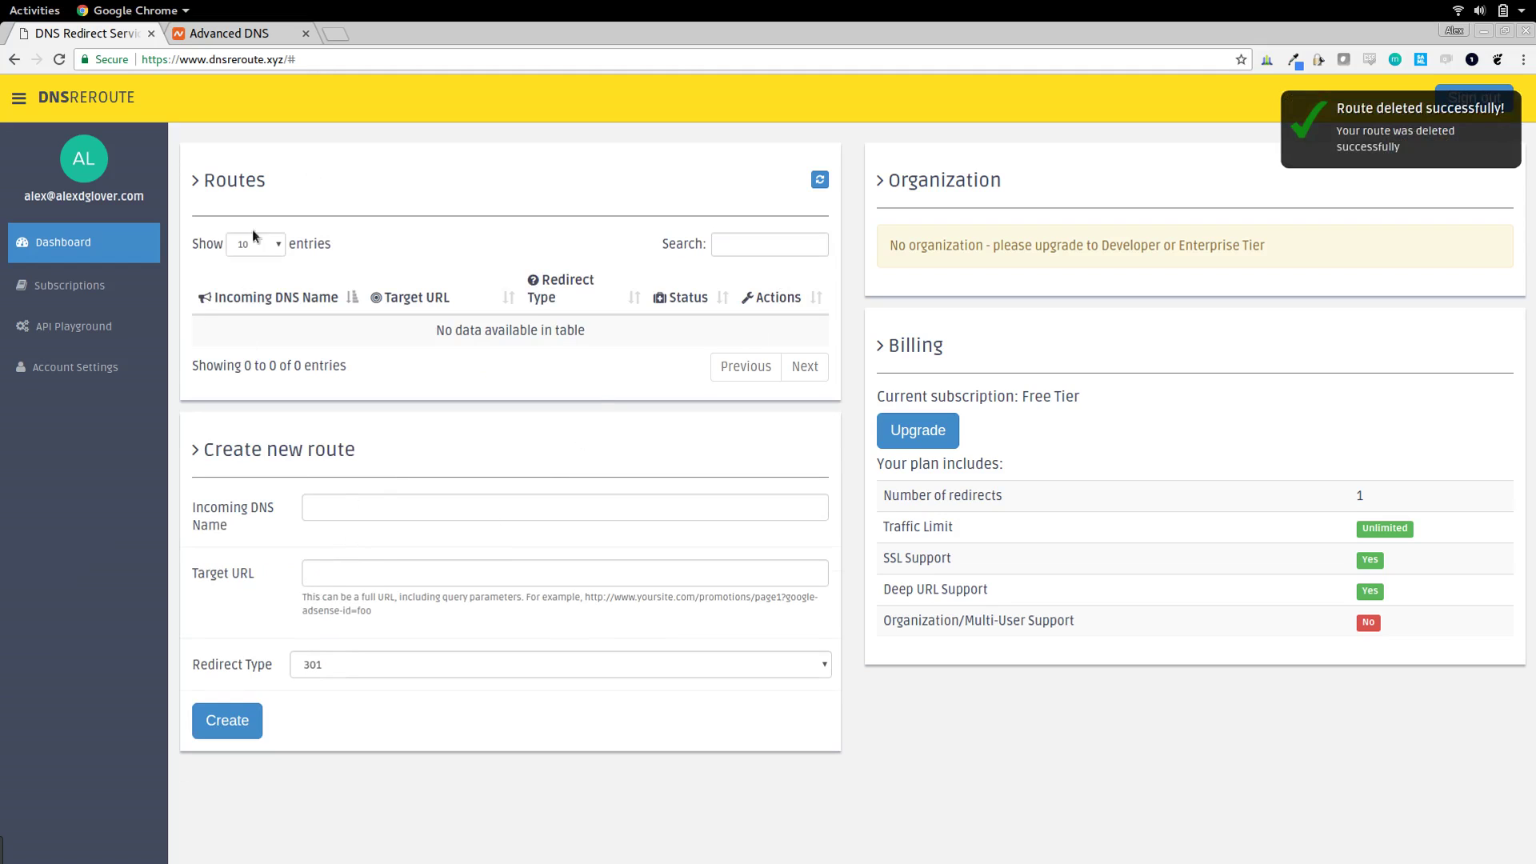
pyautogui.click(328, 503)
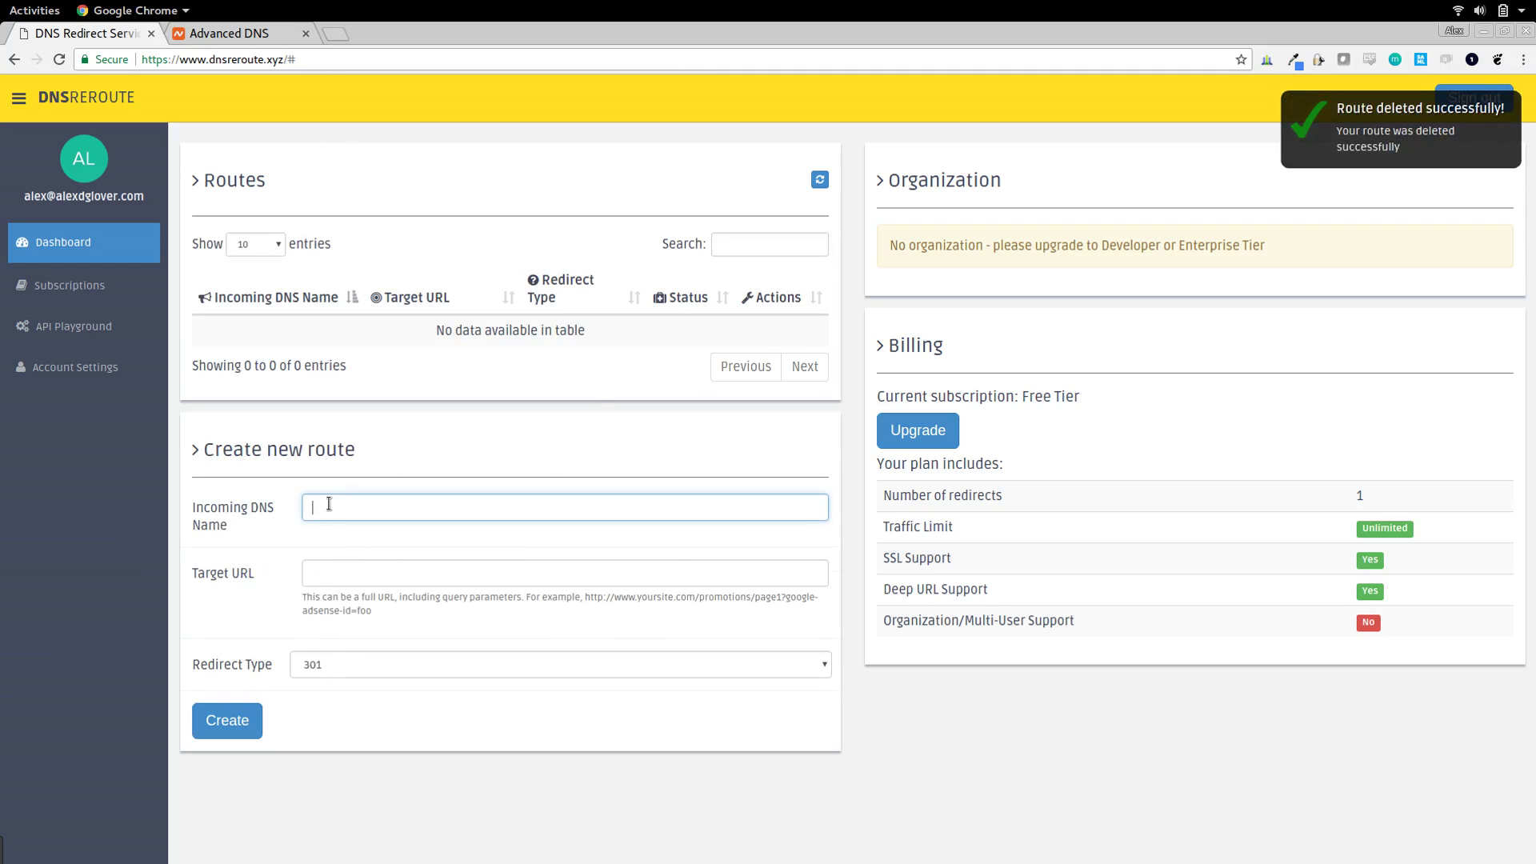
pyautogui.write('foo.alexdglov')
pyautogui.write('om')
pyautogui.press('Tab')
pyautogui.write('https://www.google.com')
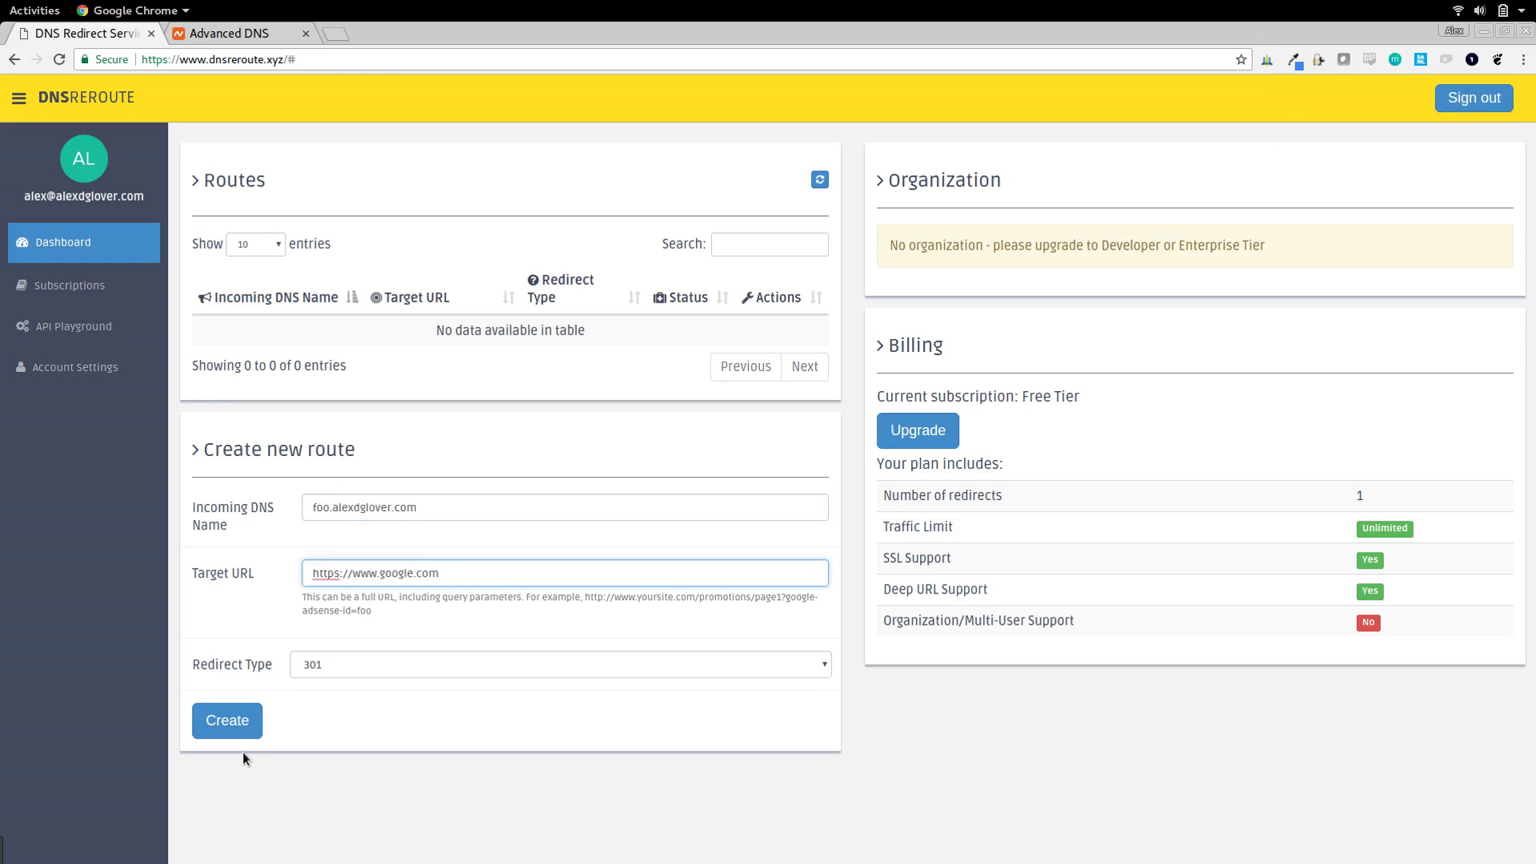
pyautogui.click(226, 720)
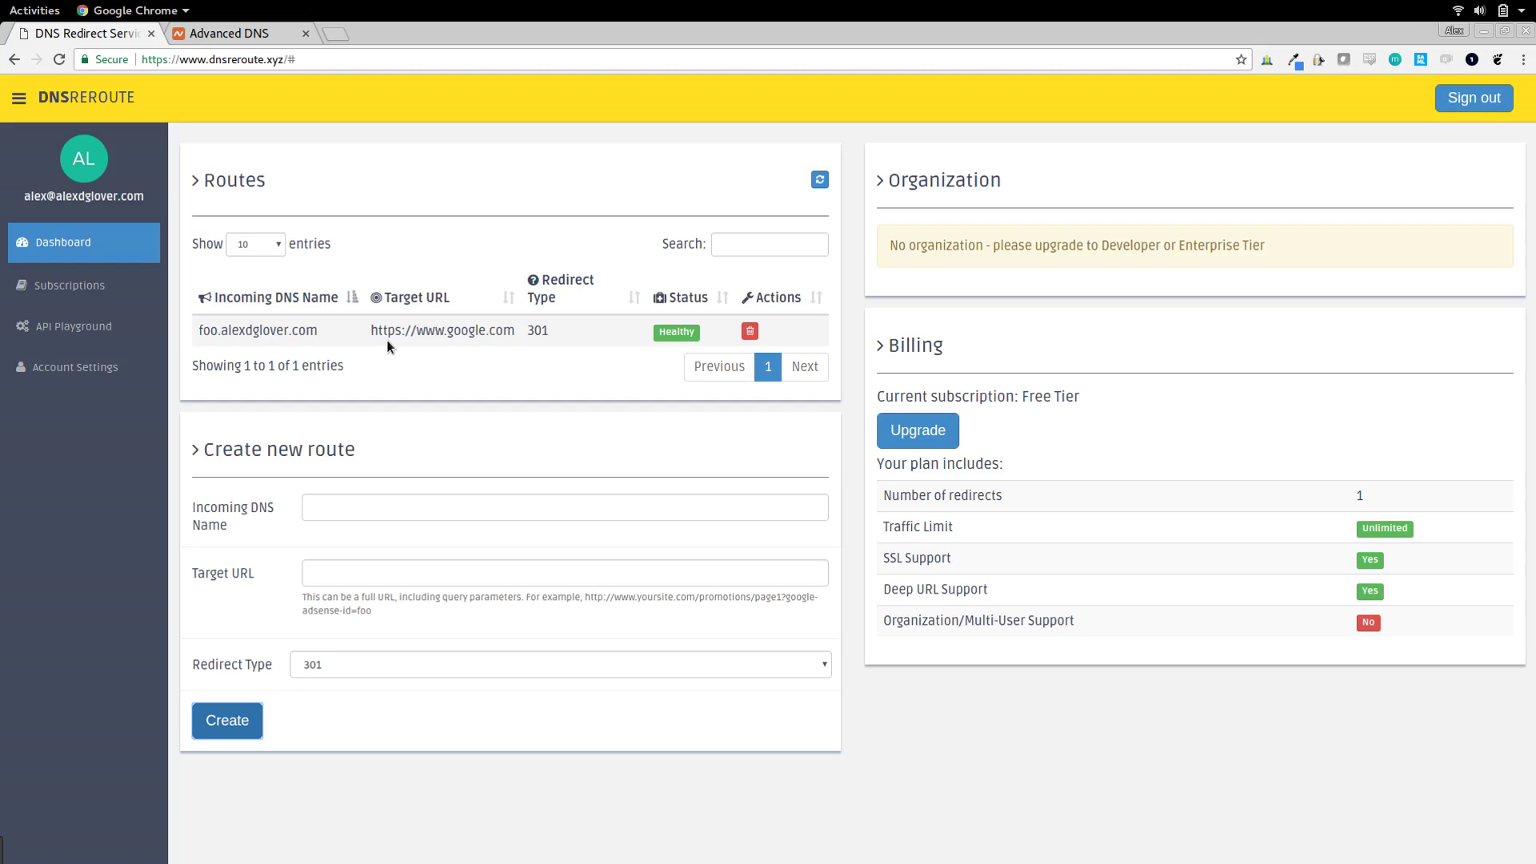
pyautogui.moveTo(199, 331); pyautogui.dragTo(324, 335)
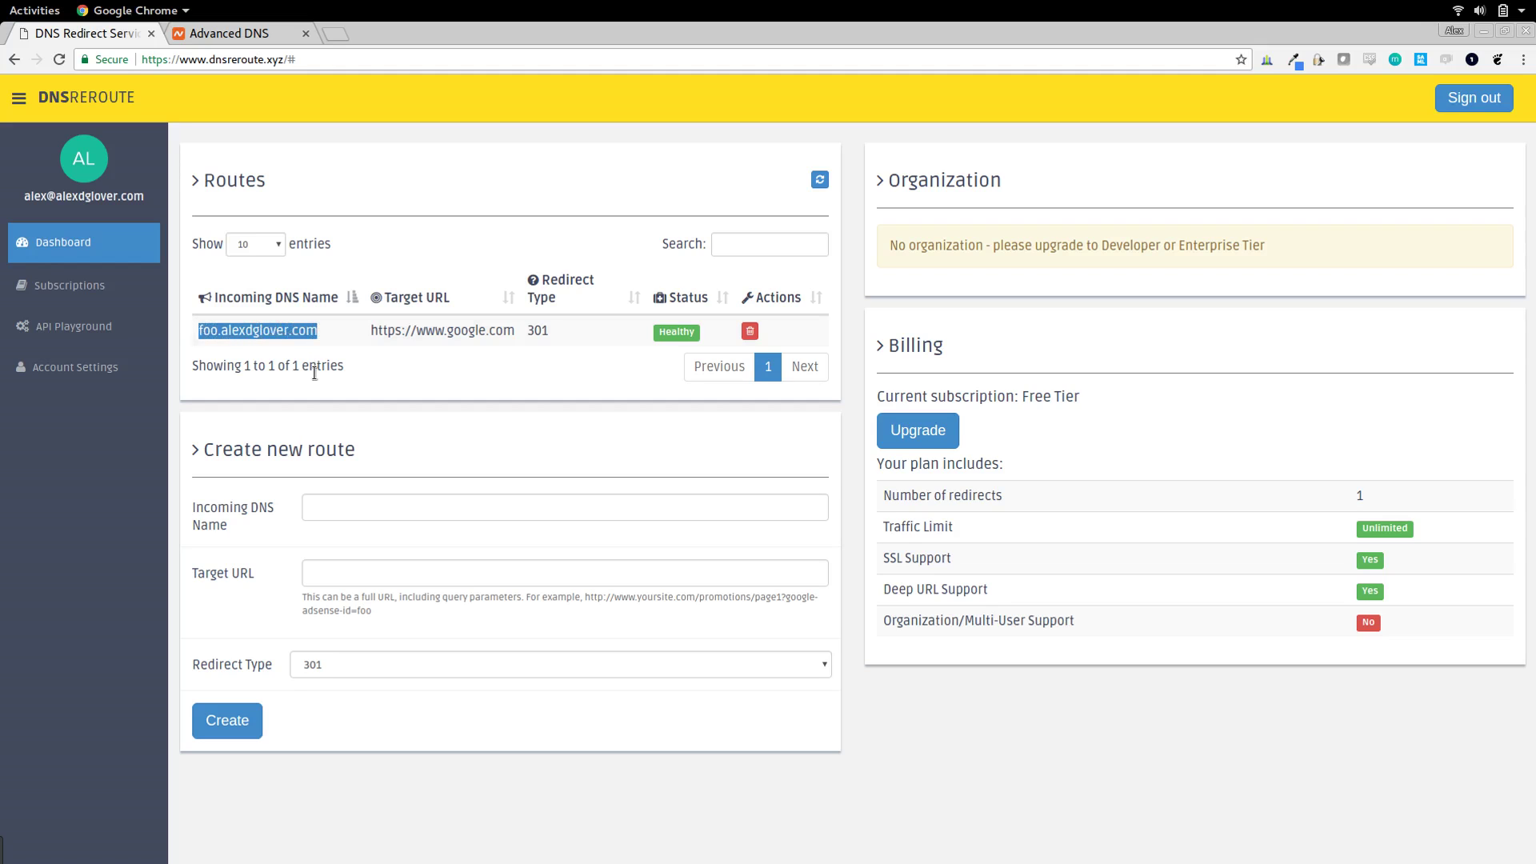
# - Add a Namecheap CNAME record with host foo targeting service.dnsreroute.xyz
pyautogui.click(251, 32)
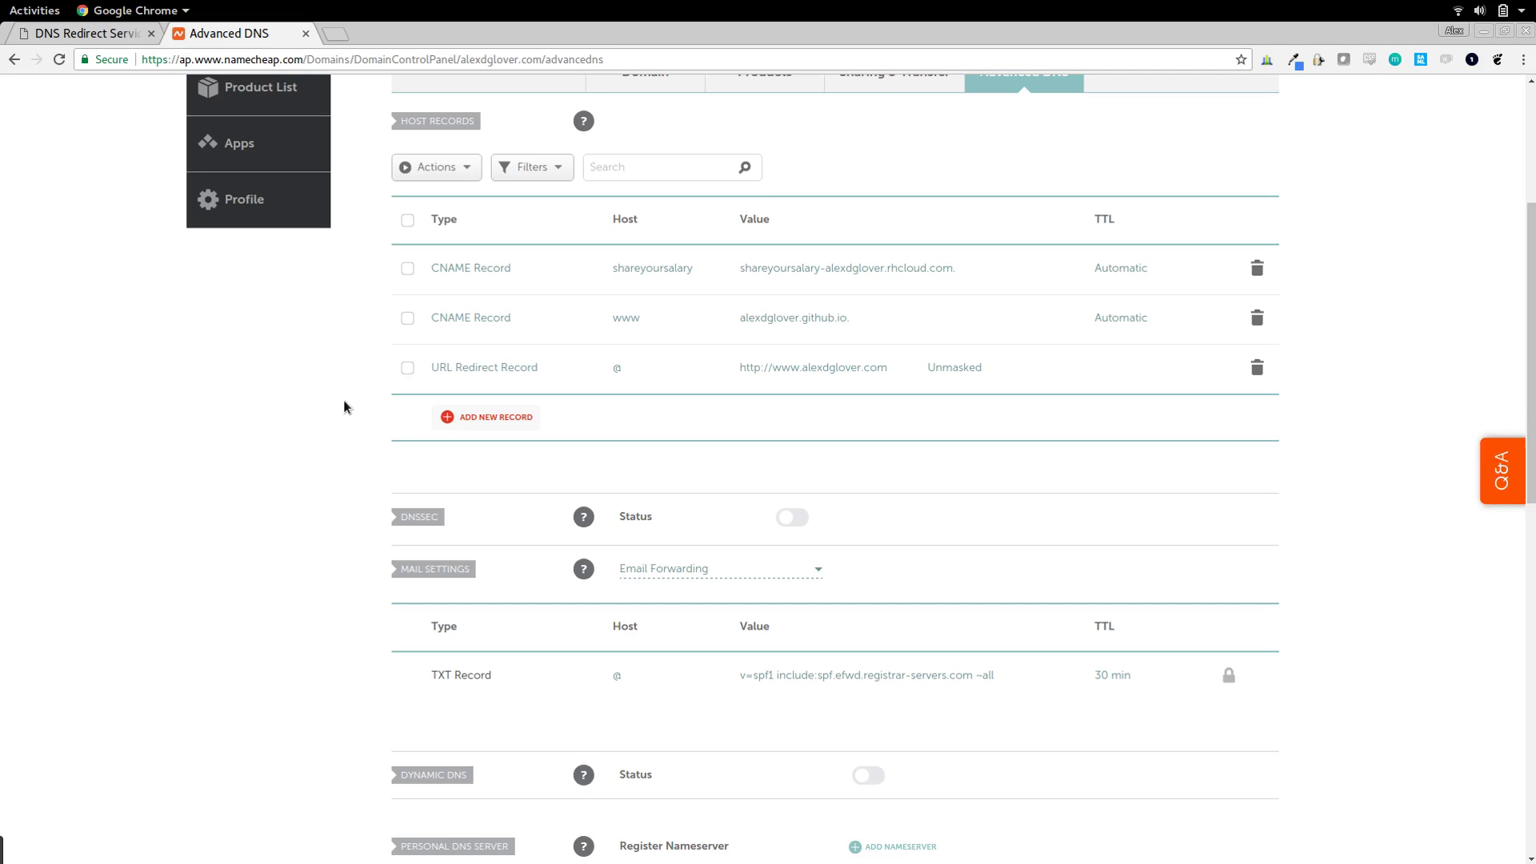
pyautogui.click(495, 418)
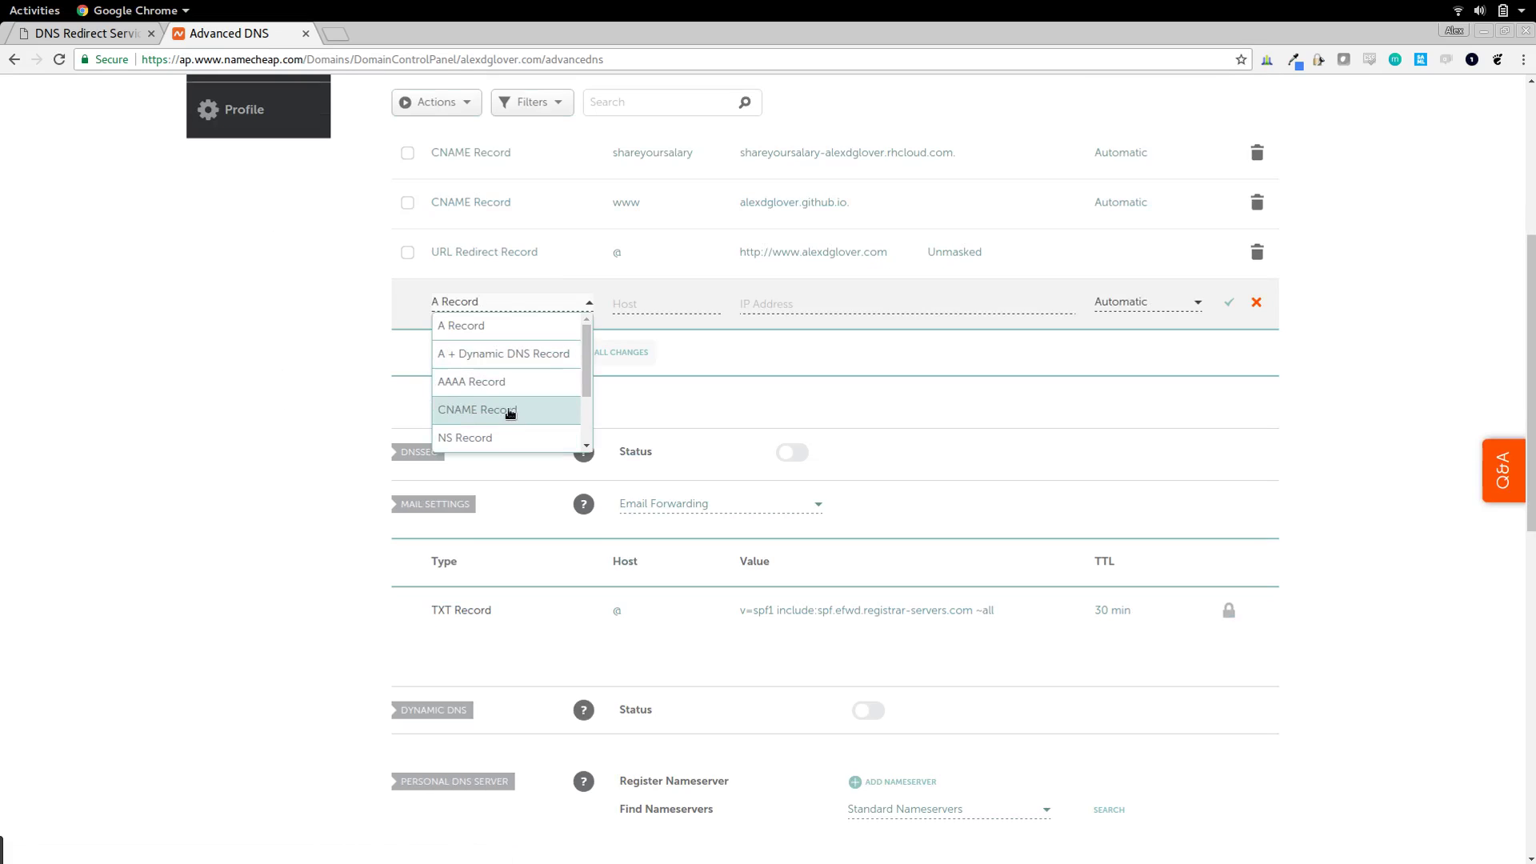
pyautogui.click(509, 411)
pyautogui.click(642, 302)
pyautogui.write('foo')
pyautogui.click(811, 301)
pyautogui.write('ser')
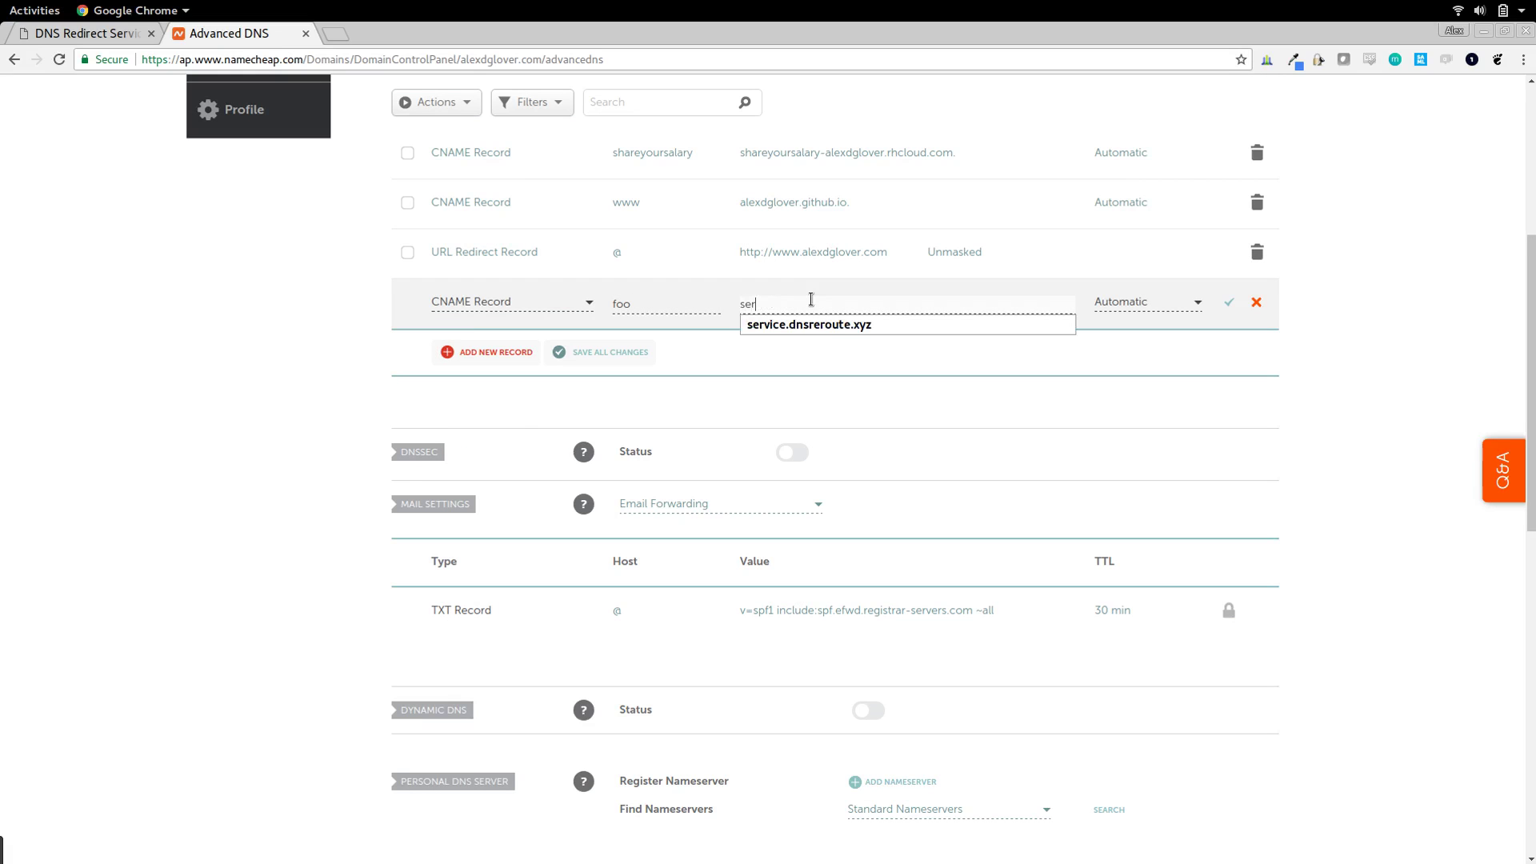
pyautogui.press('Down')
pyautogui.press('Return')
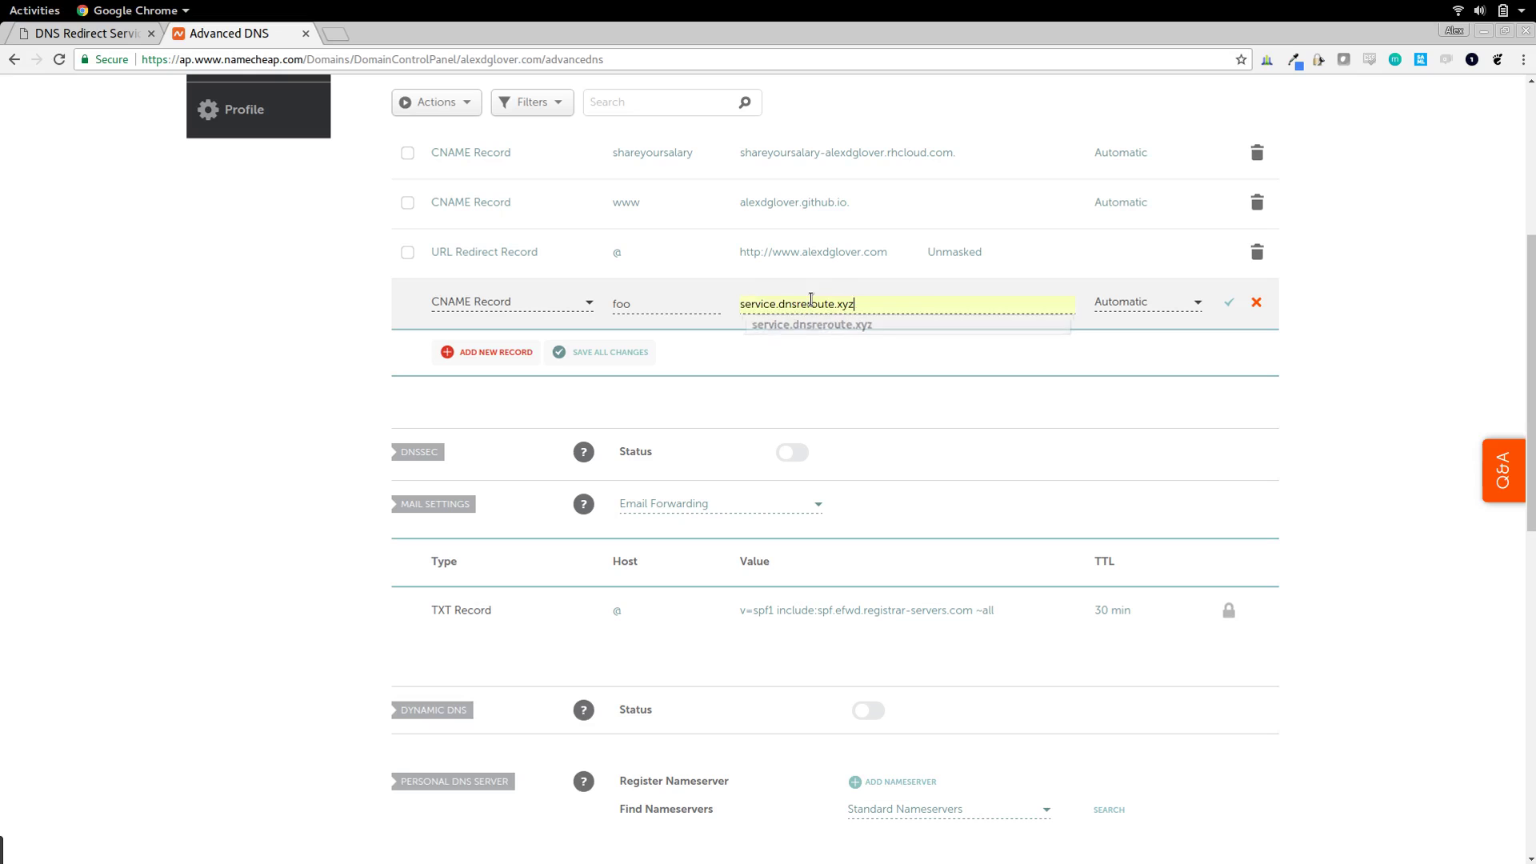
pyautogui.click(1229, 302)
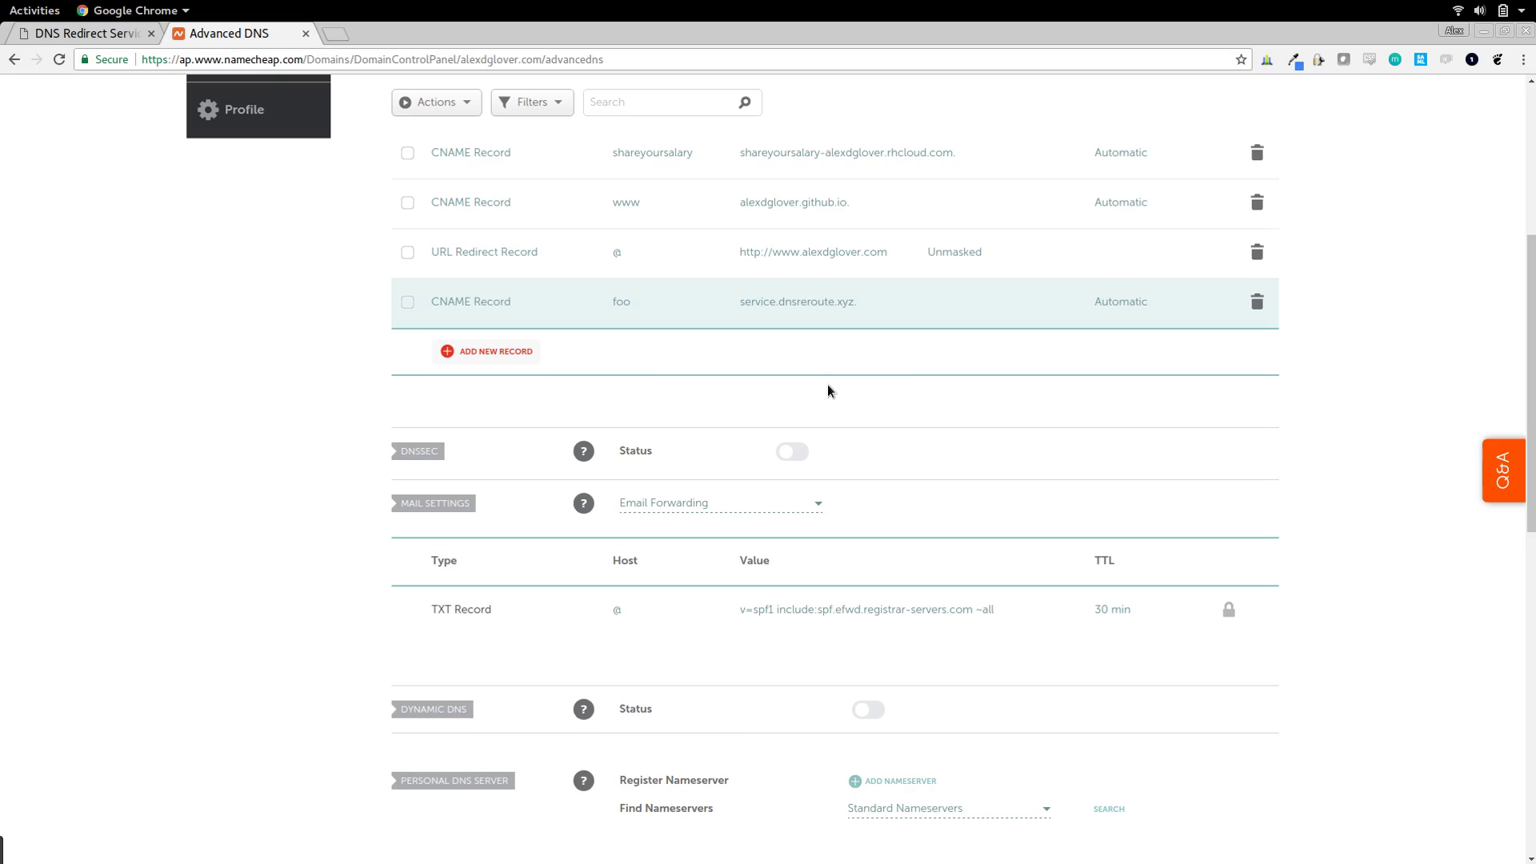
# - Test the foo subdomain in a new tab, confirm it reaches Google, then go back to DNSReRoute
pyautogui.hotkey('ctrl', 't')
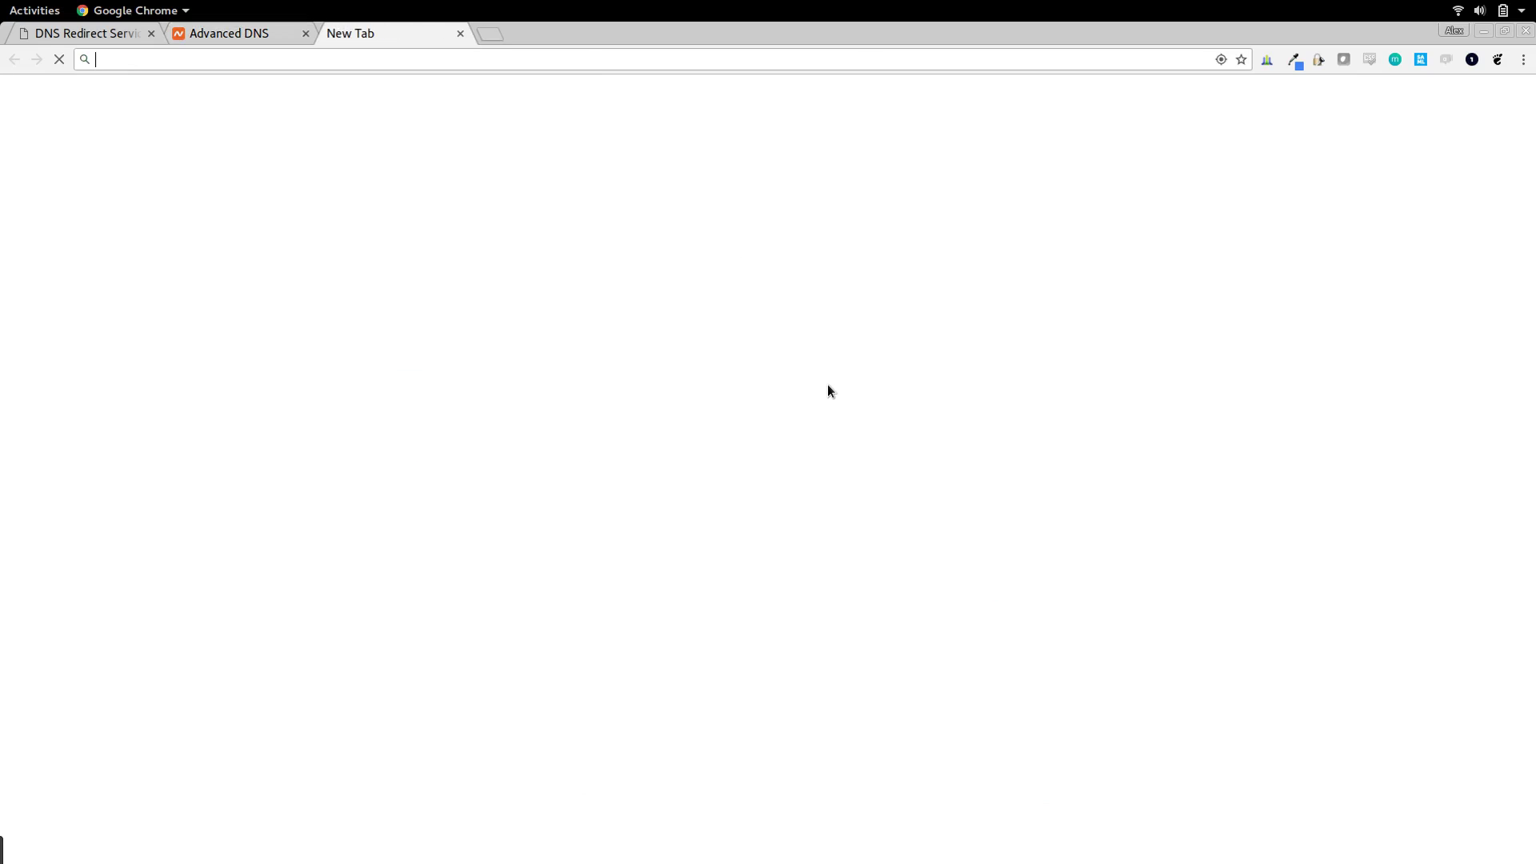
pyautogui.write('foo')
pyautogui.press('Return')
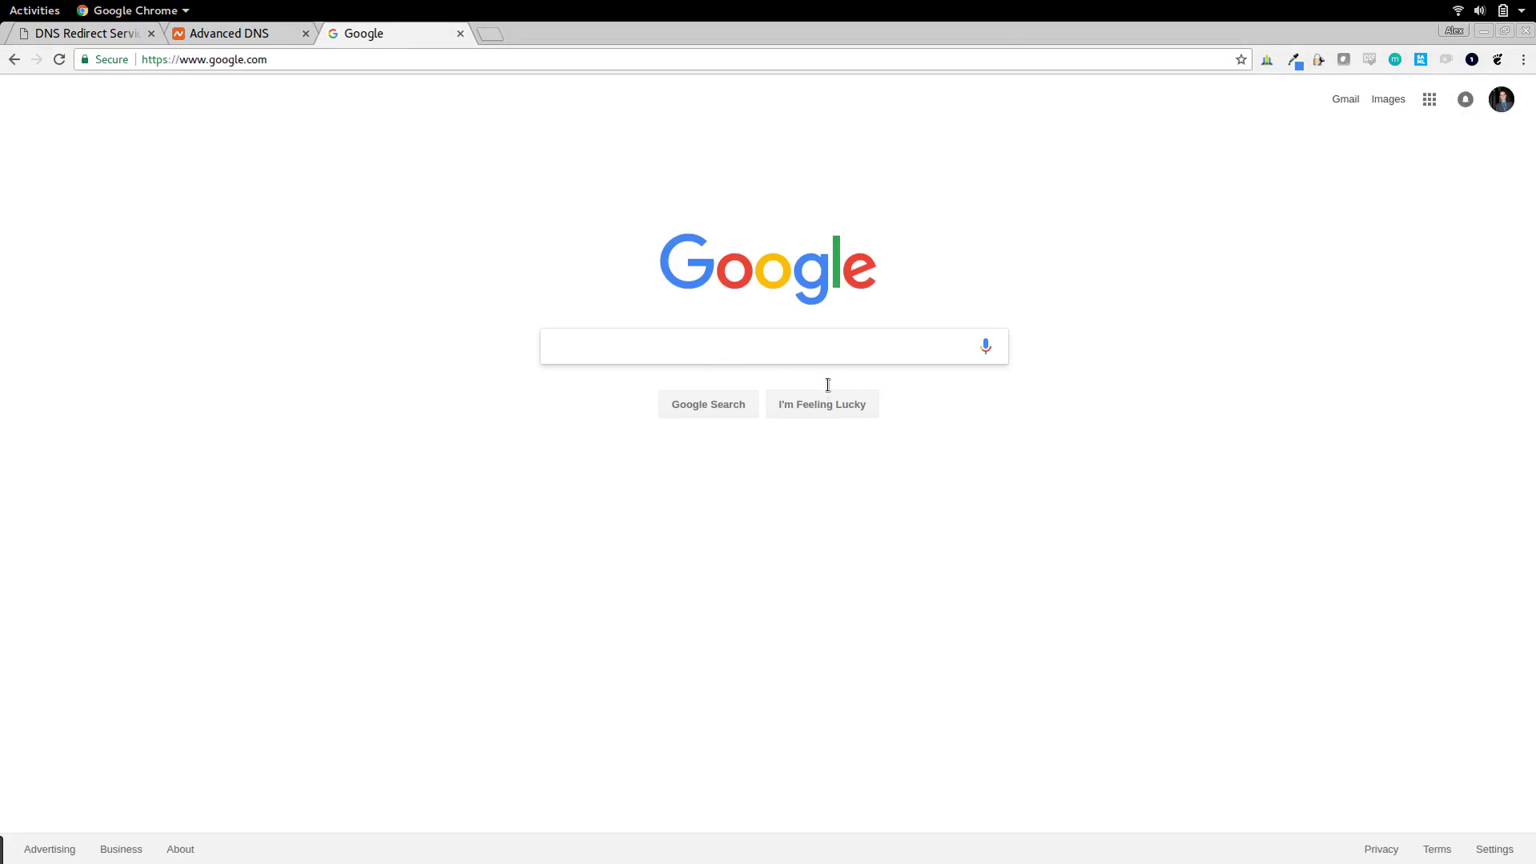
pyautogui.hotkey('ctrl', 'Tab')
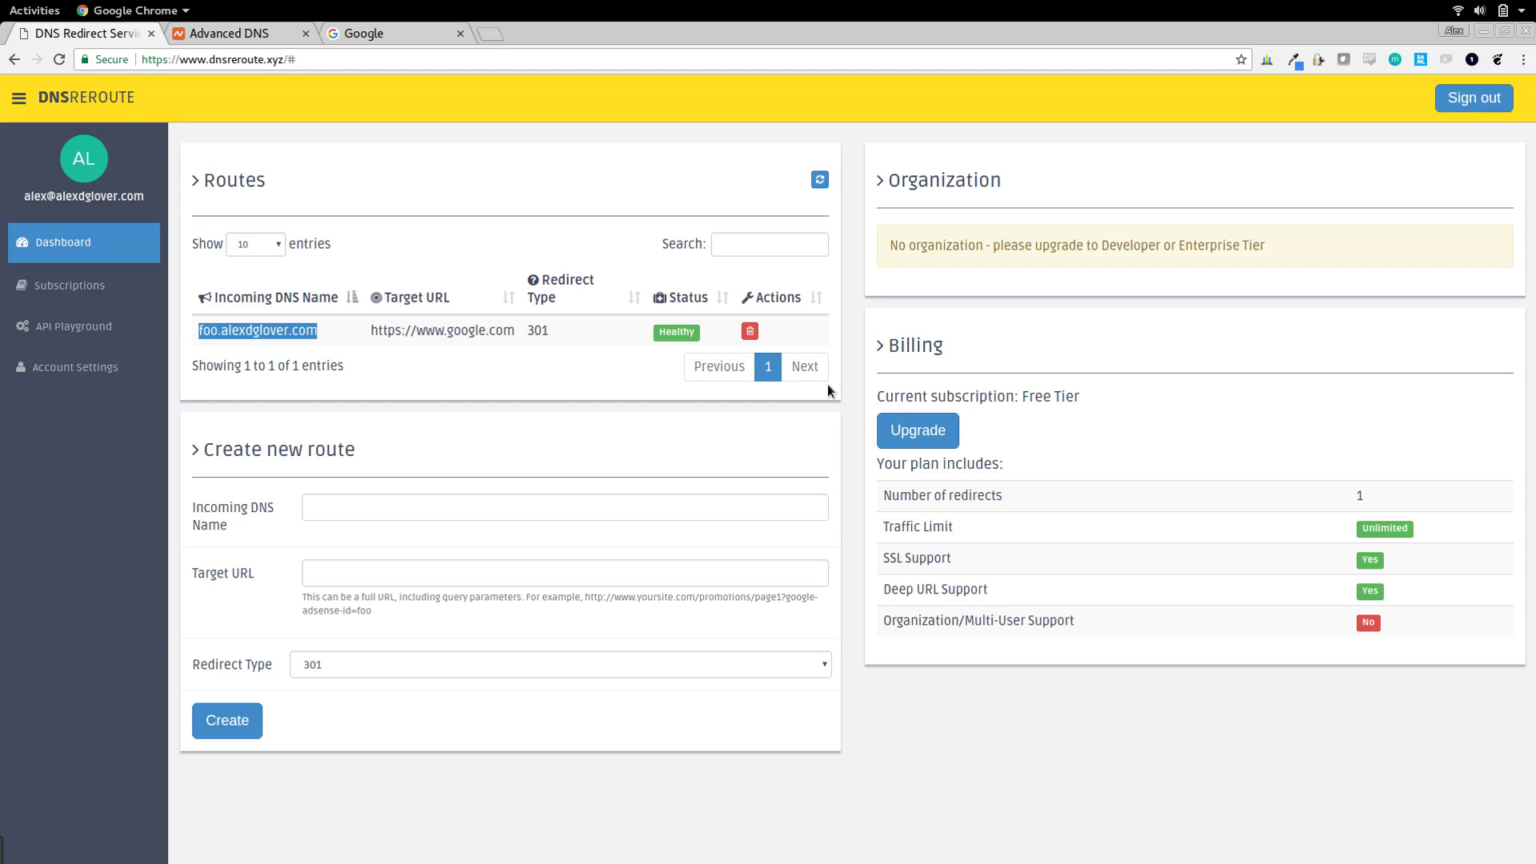
pyautogui.click(415, 508)
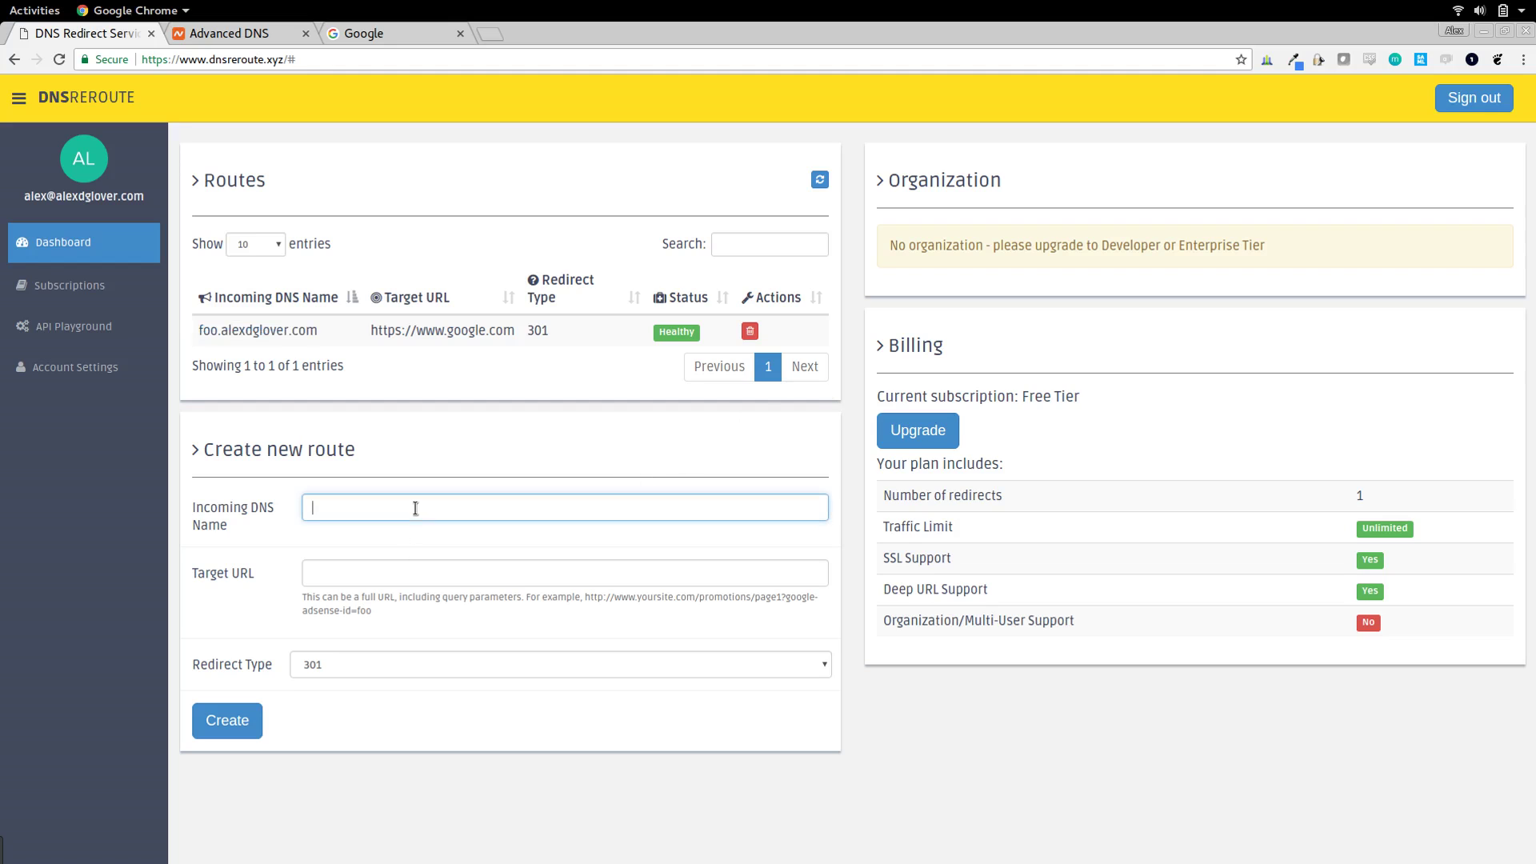
pyautogui.write('bar.alexdglover.com')
pyautogui.press('Tab')
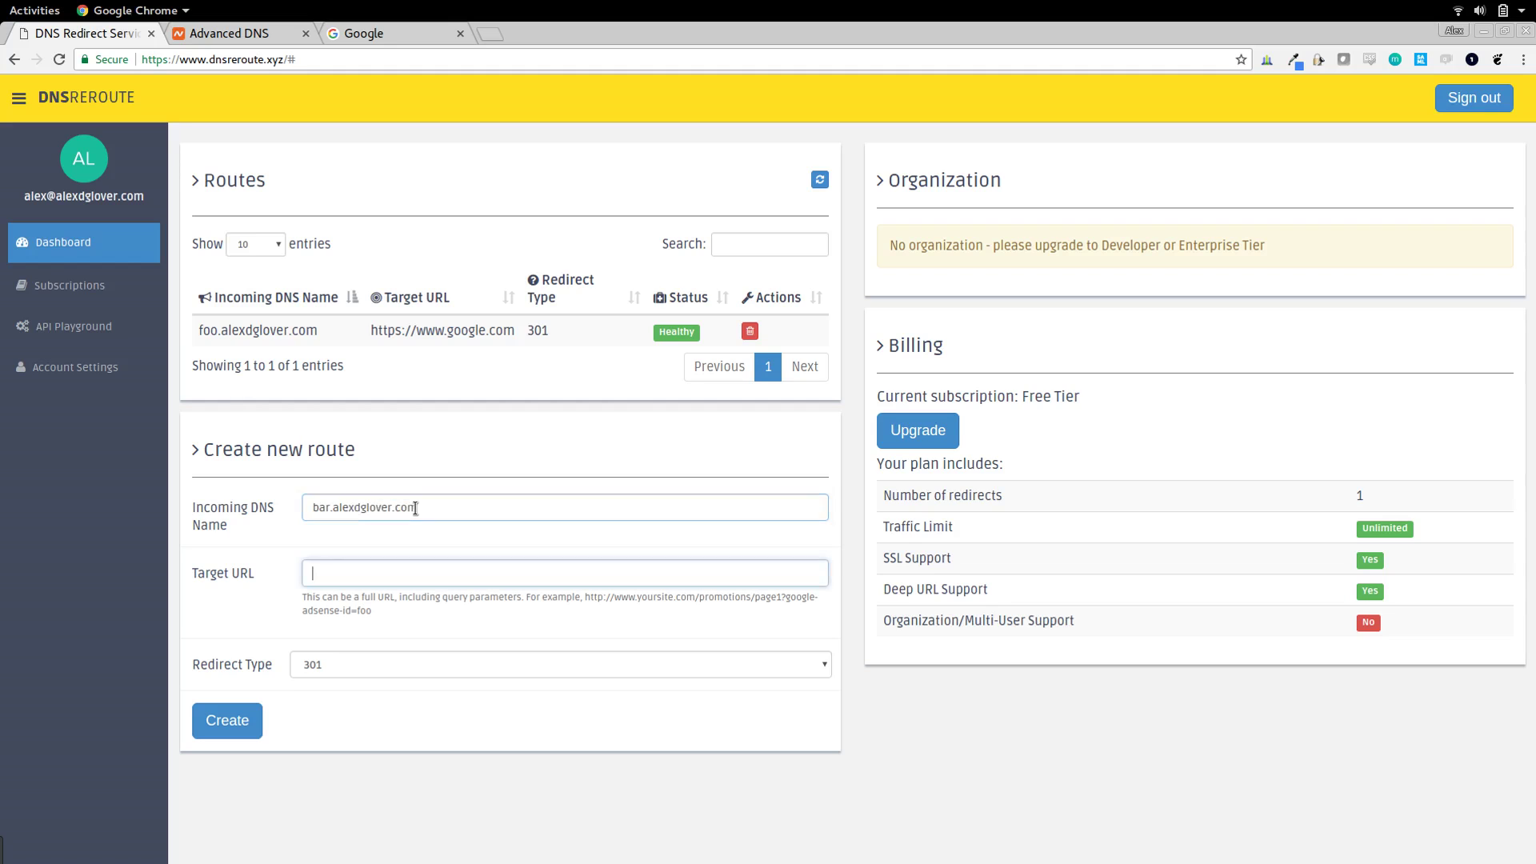
pyautogui.write('www.goo')
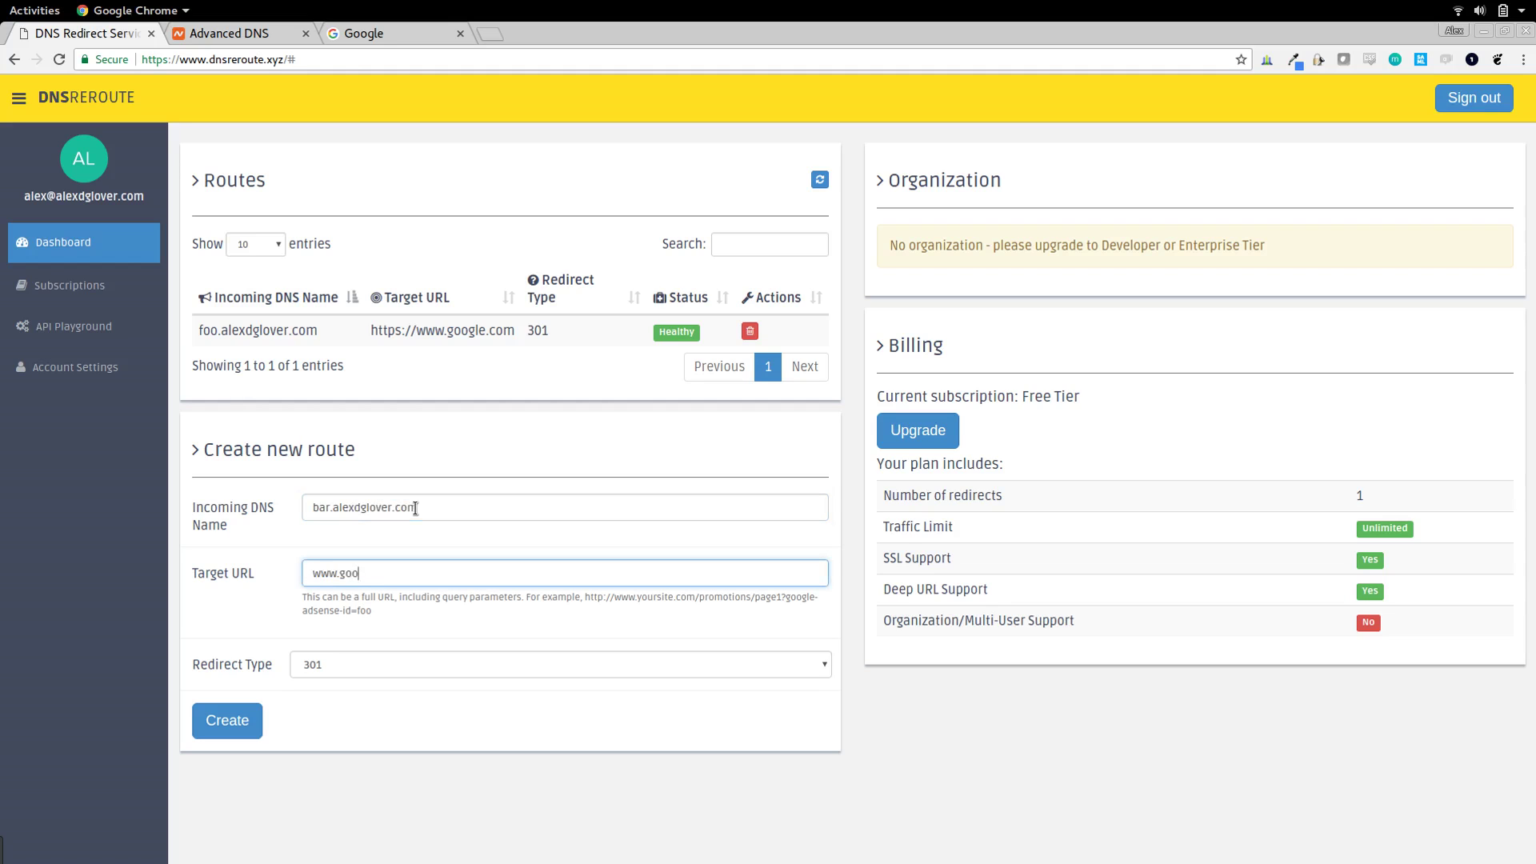
pyautogui.write('gle.comhttps://')
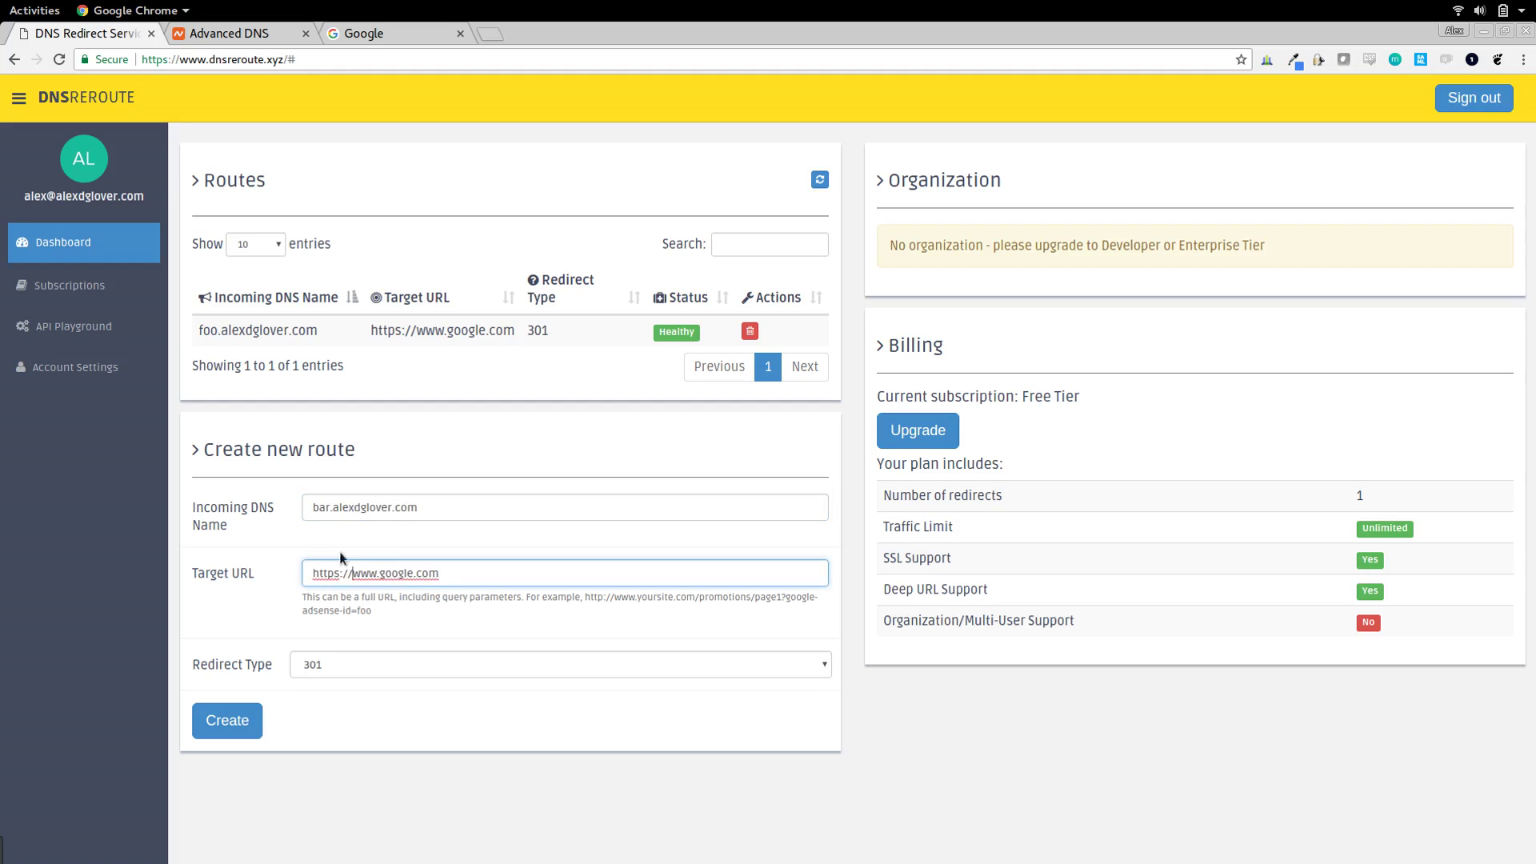
pyautogui.click(227, 723)
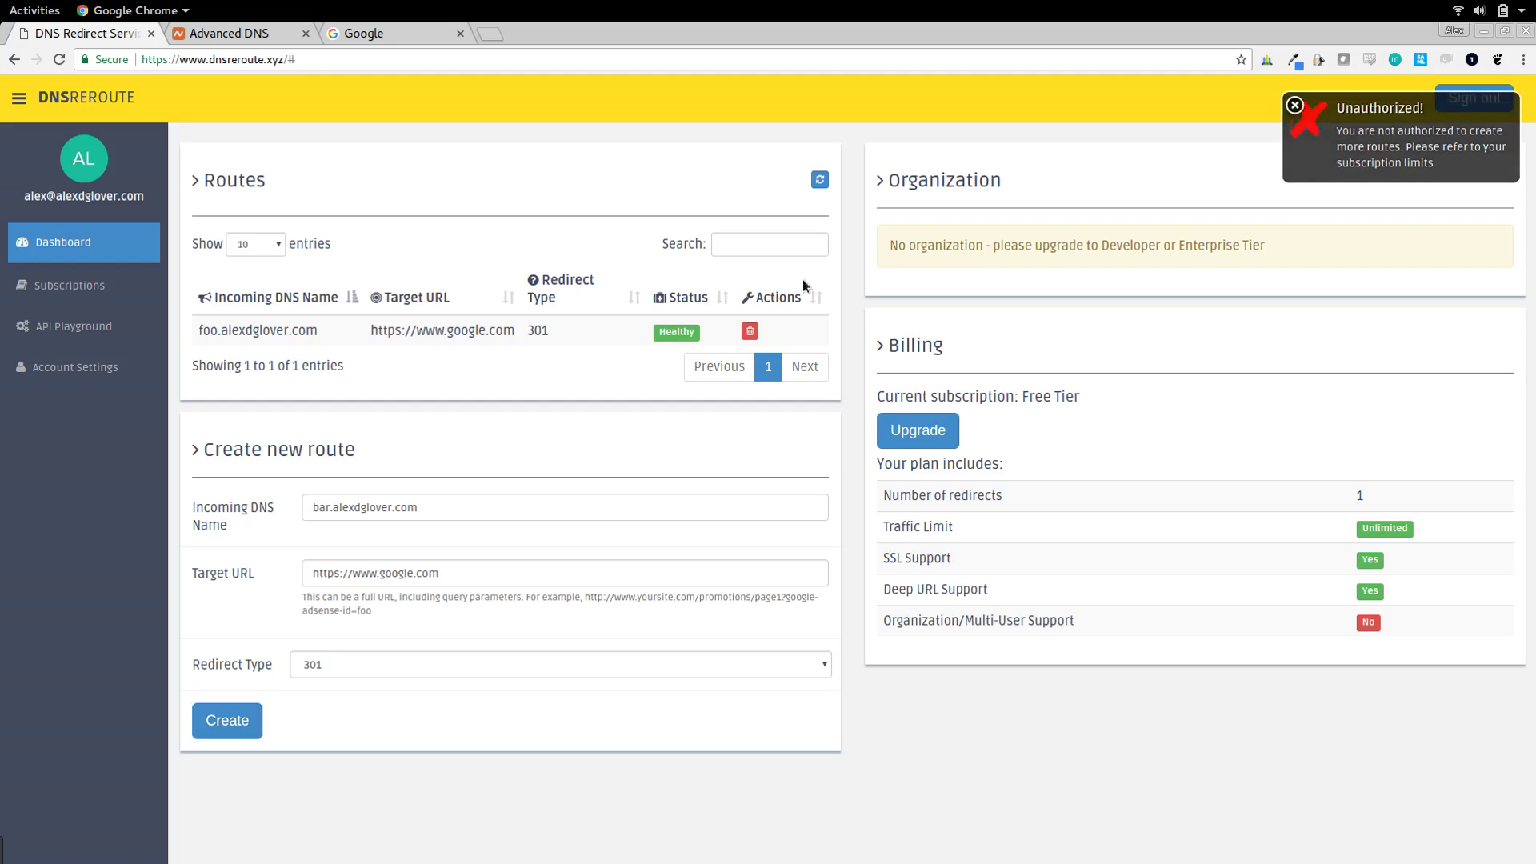
pyautogui.click(82, 370)
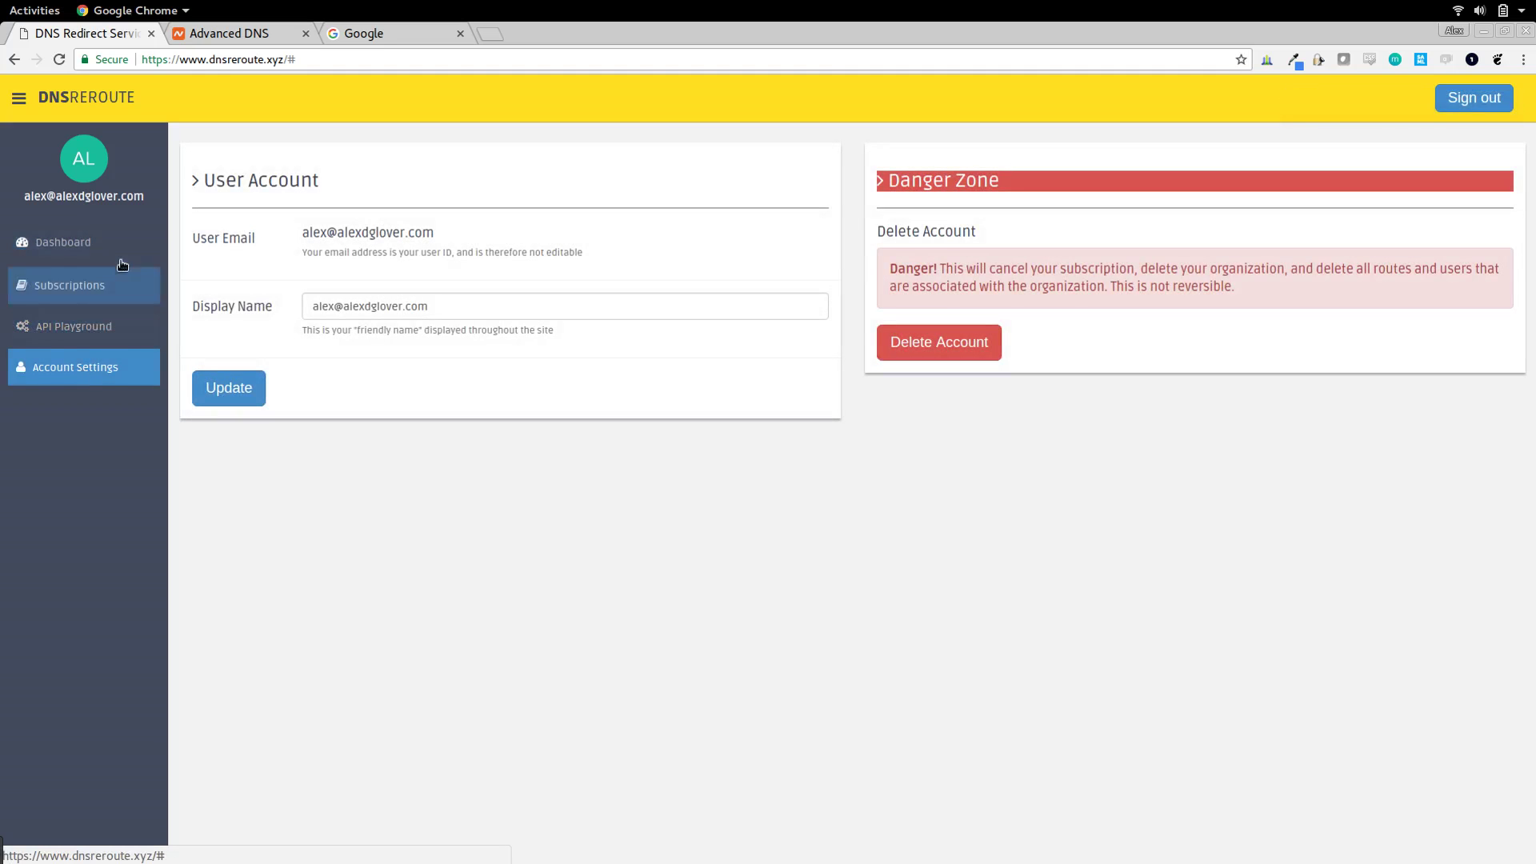
# - Replace the display name with the user's full name and save it
pyautogui.moveTo(456, 309); pyautogui.dragTo(314, 308)
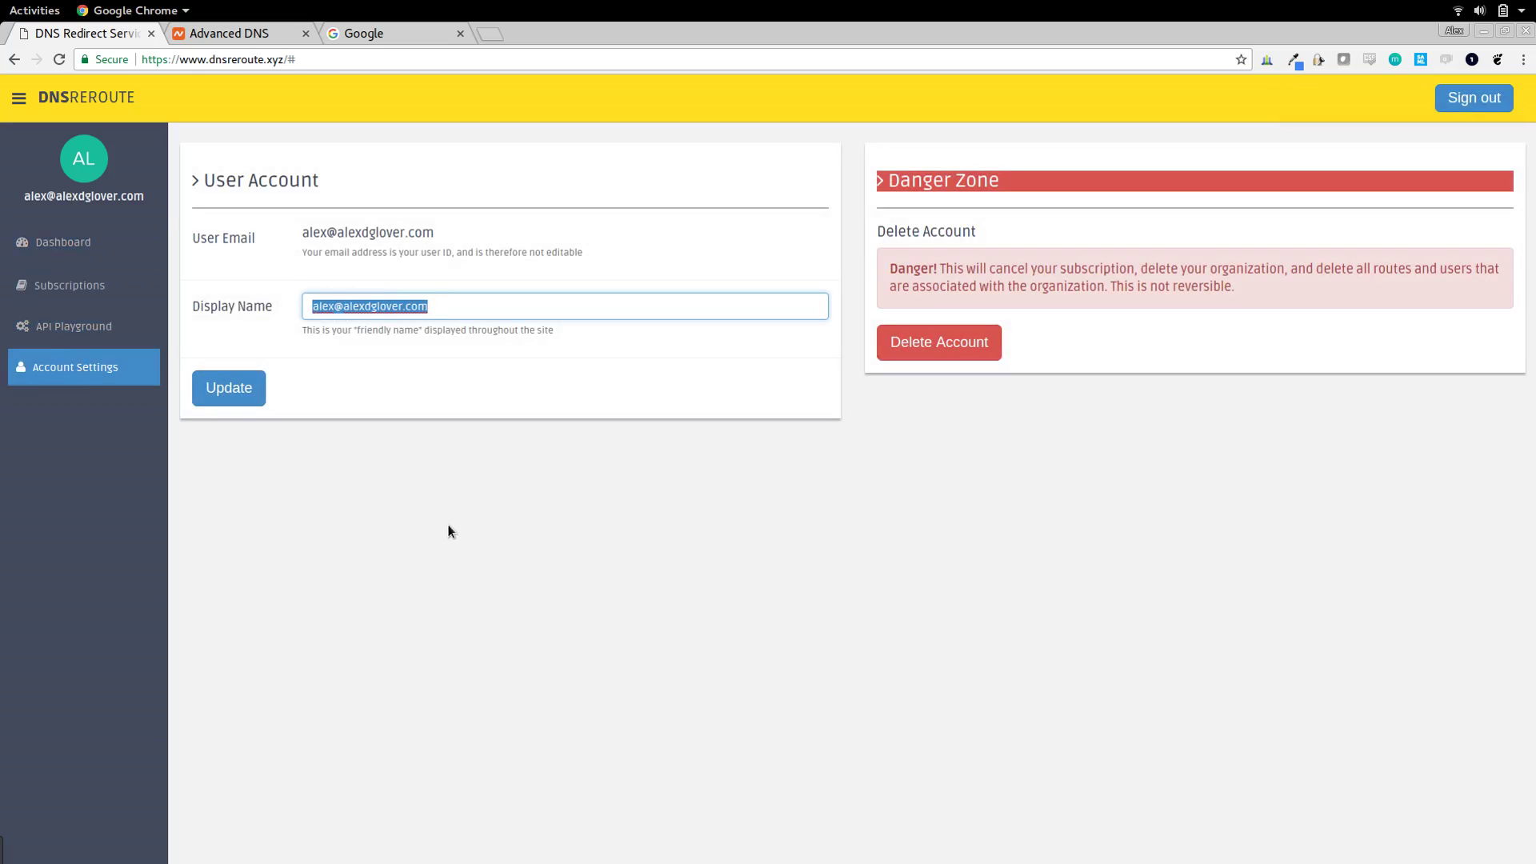
pyautogui.write('Alex Glover')
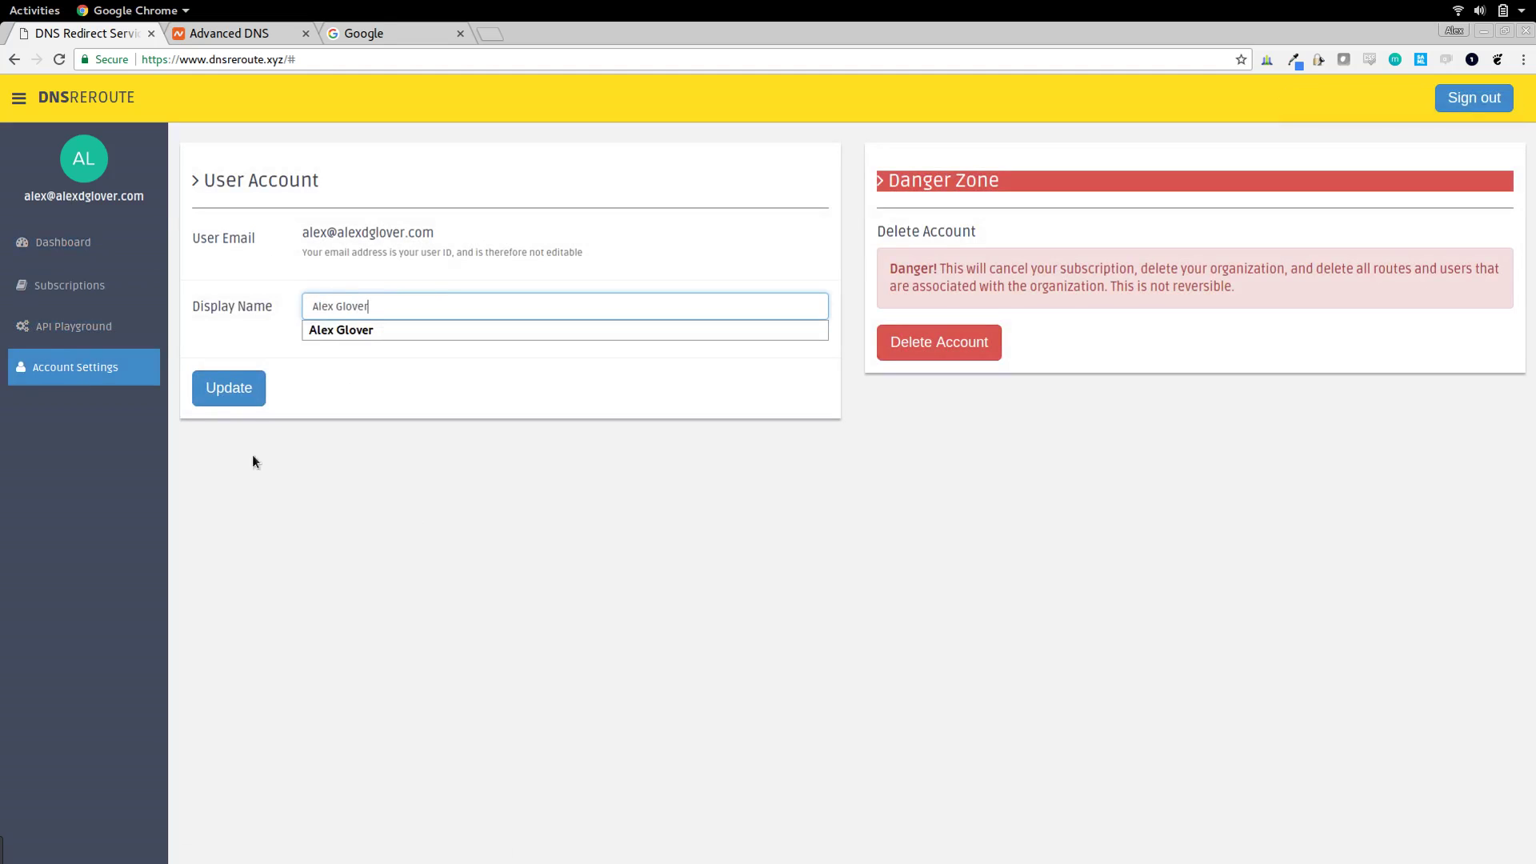
pyautogui.click(211, 398)
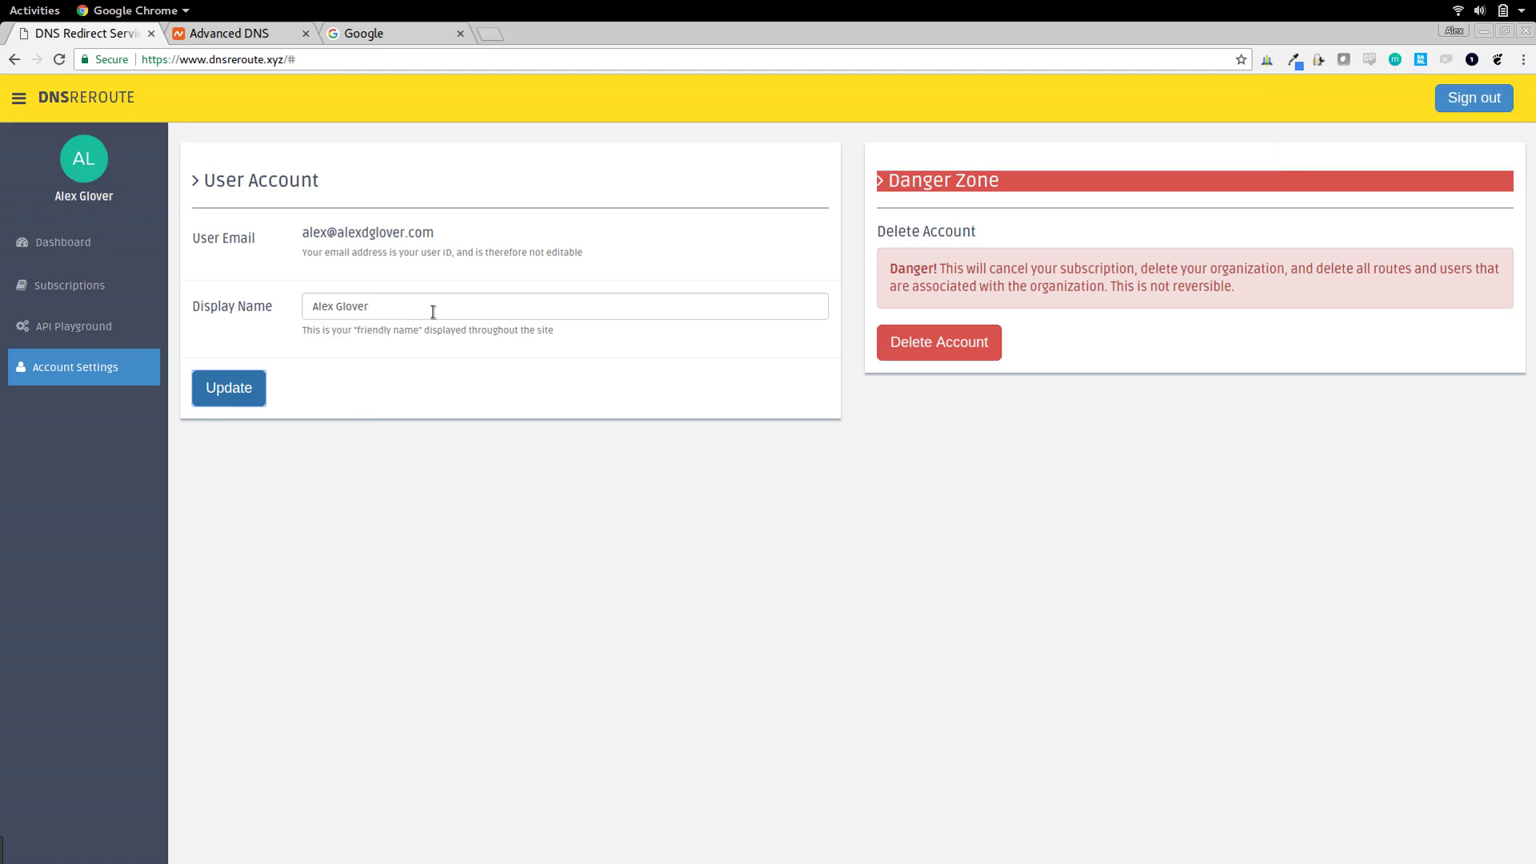
# - Change the display name to 'Up to the user' and return to the dashboard
pyautogui.moveTo(433, 312); pyautogui.dragTo(151, 305)
pyautogui.write('Up to the user')
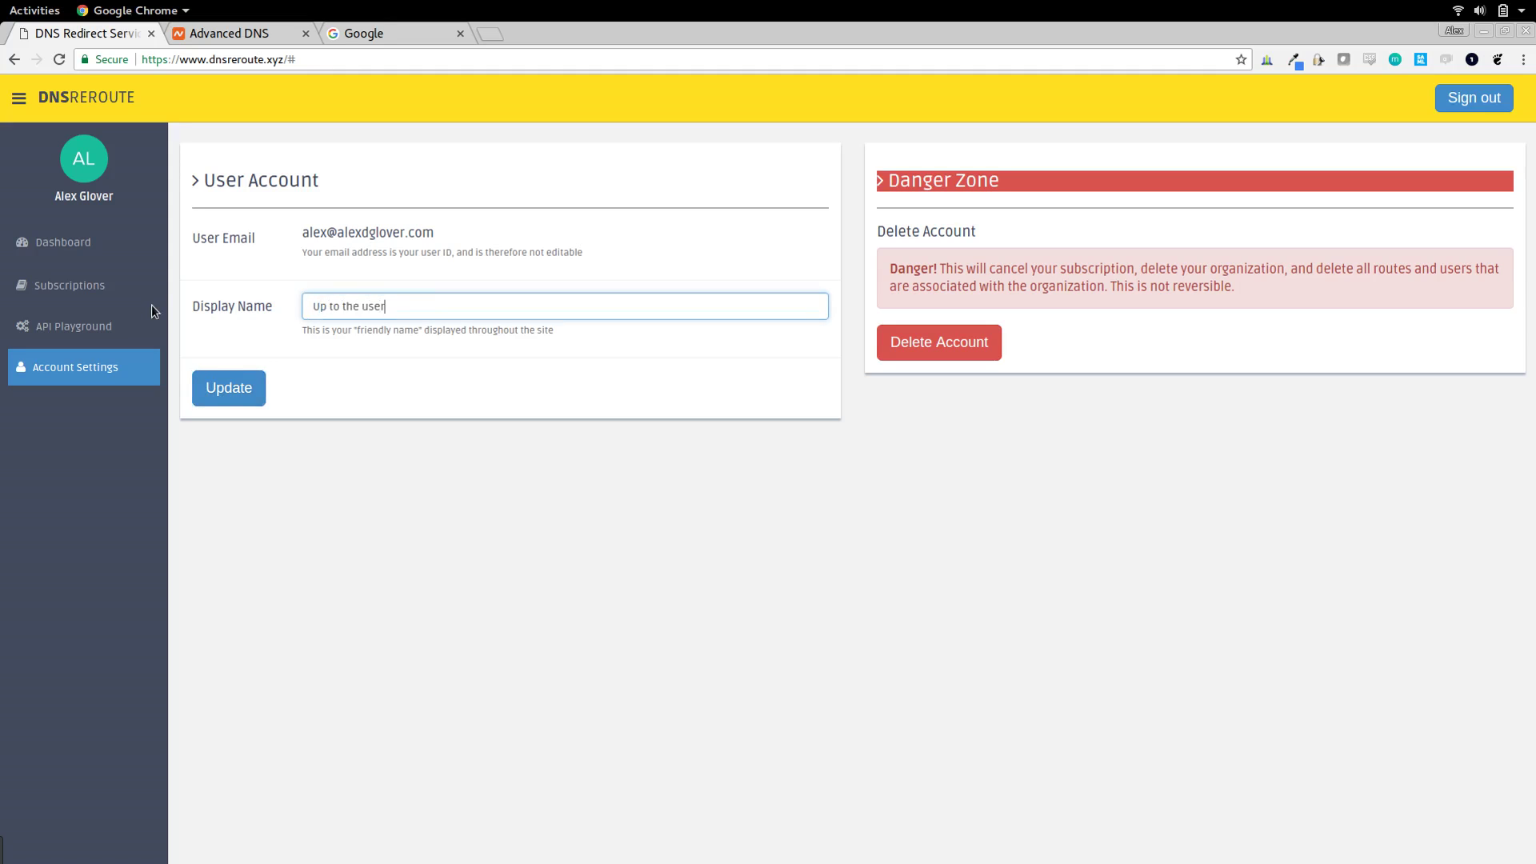
pyautogui.press('Return')
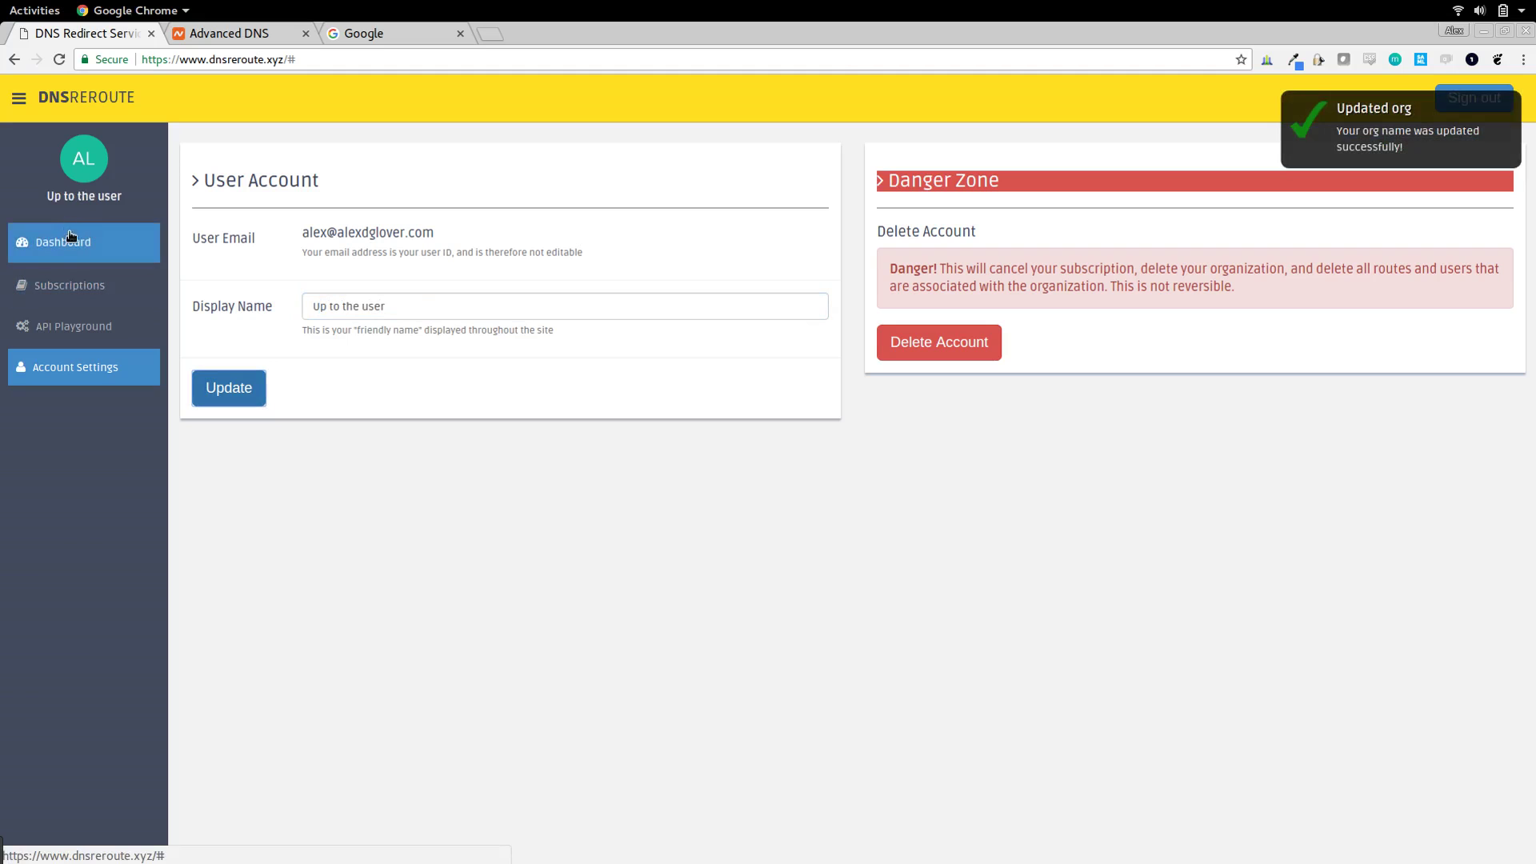
pyautogui.click(74, 240)
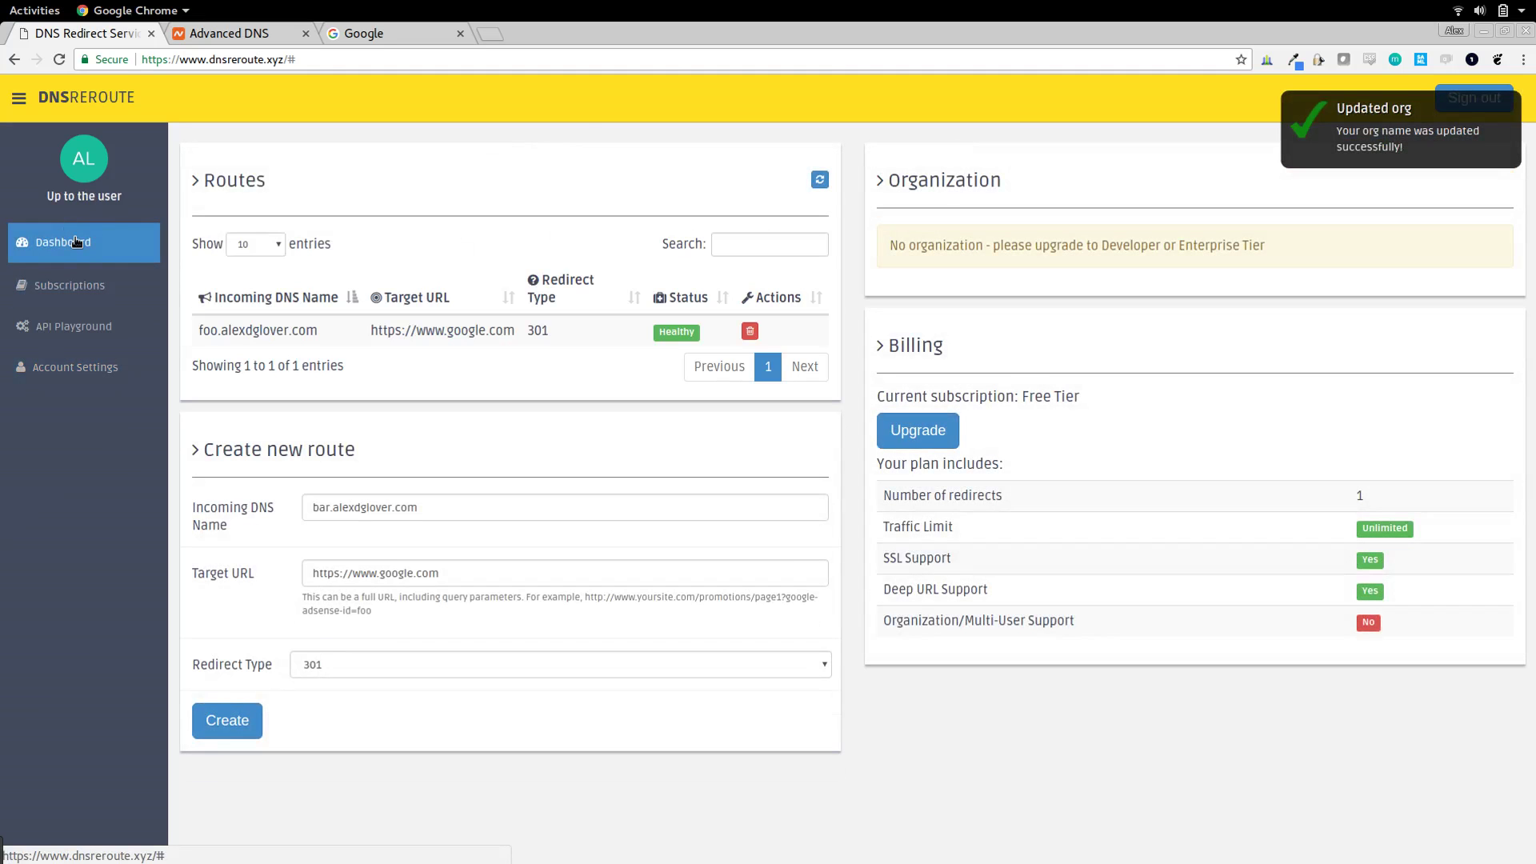
# - Go back to the Account Settings page from the sidebar
pyautogui.click(74, 367)
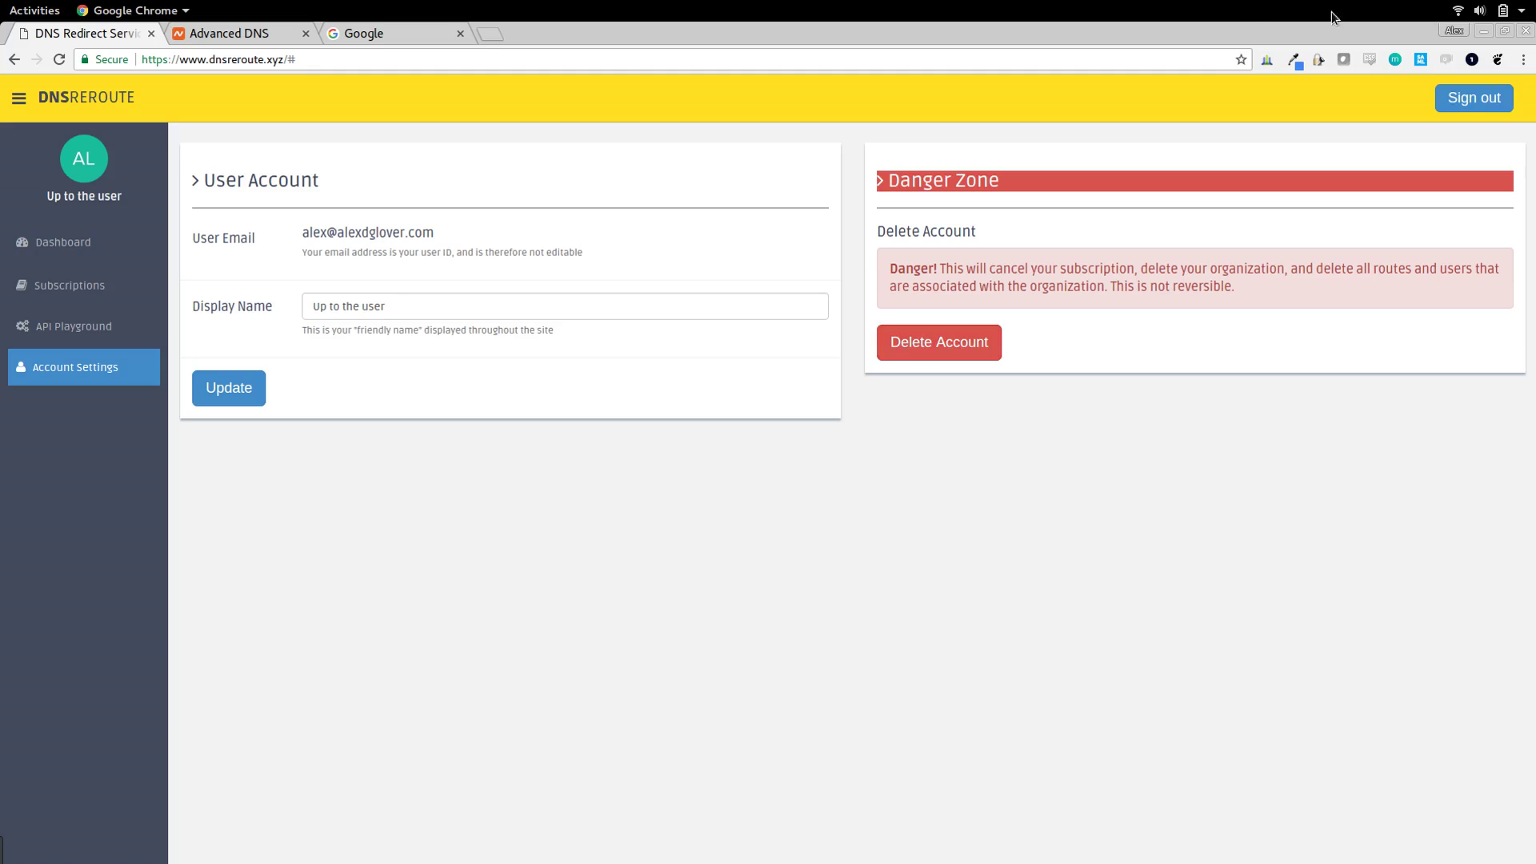
# - Sign out and sign back in with a different Google account
pyautogui.click(1463, 98)
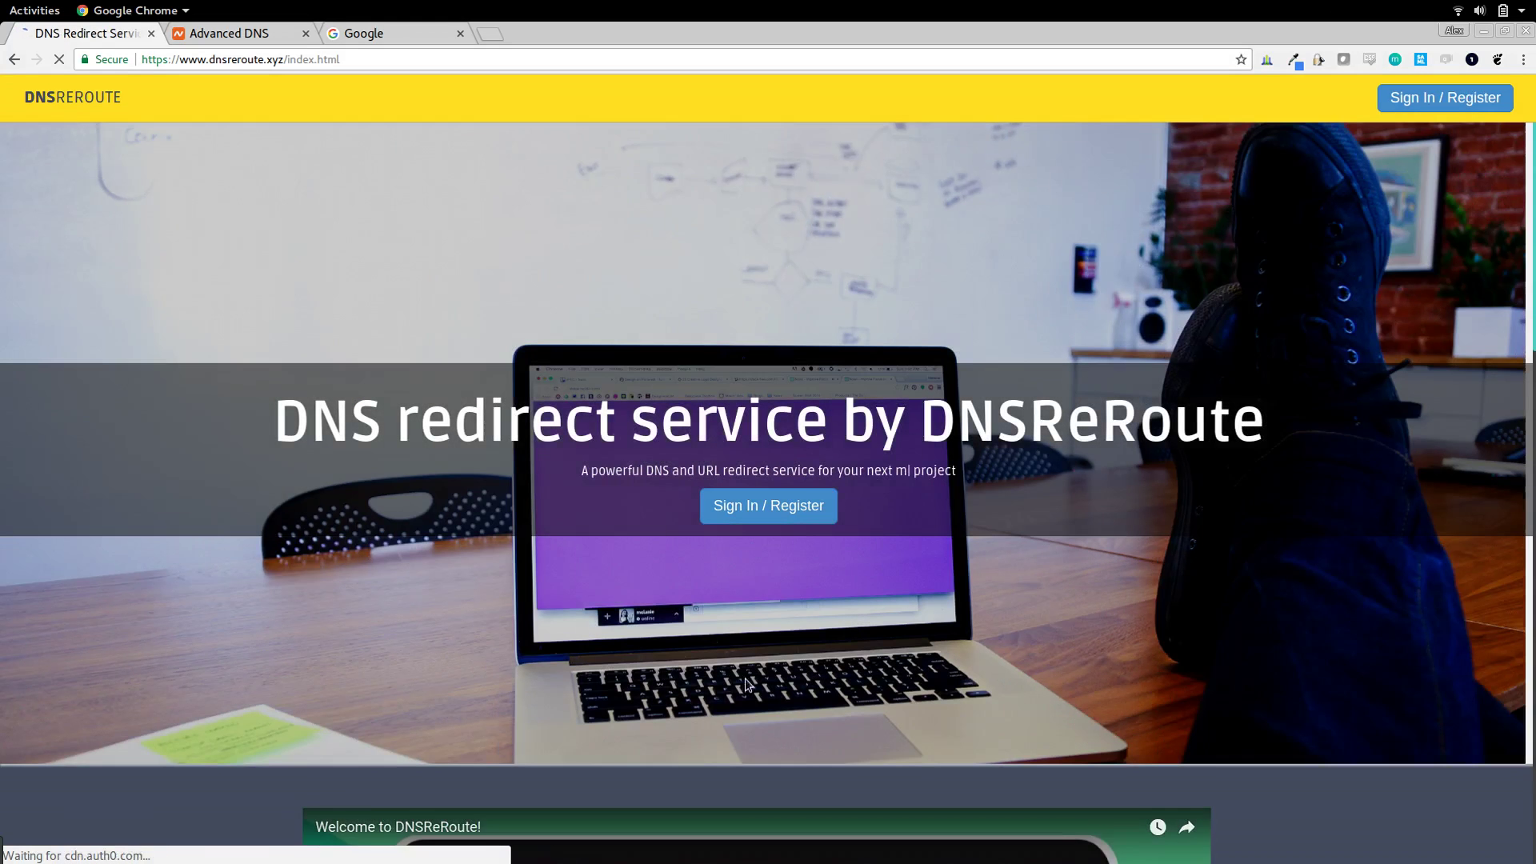
pyautogui.click(794, 504)
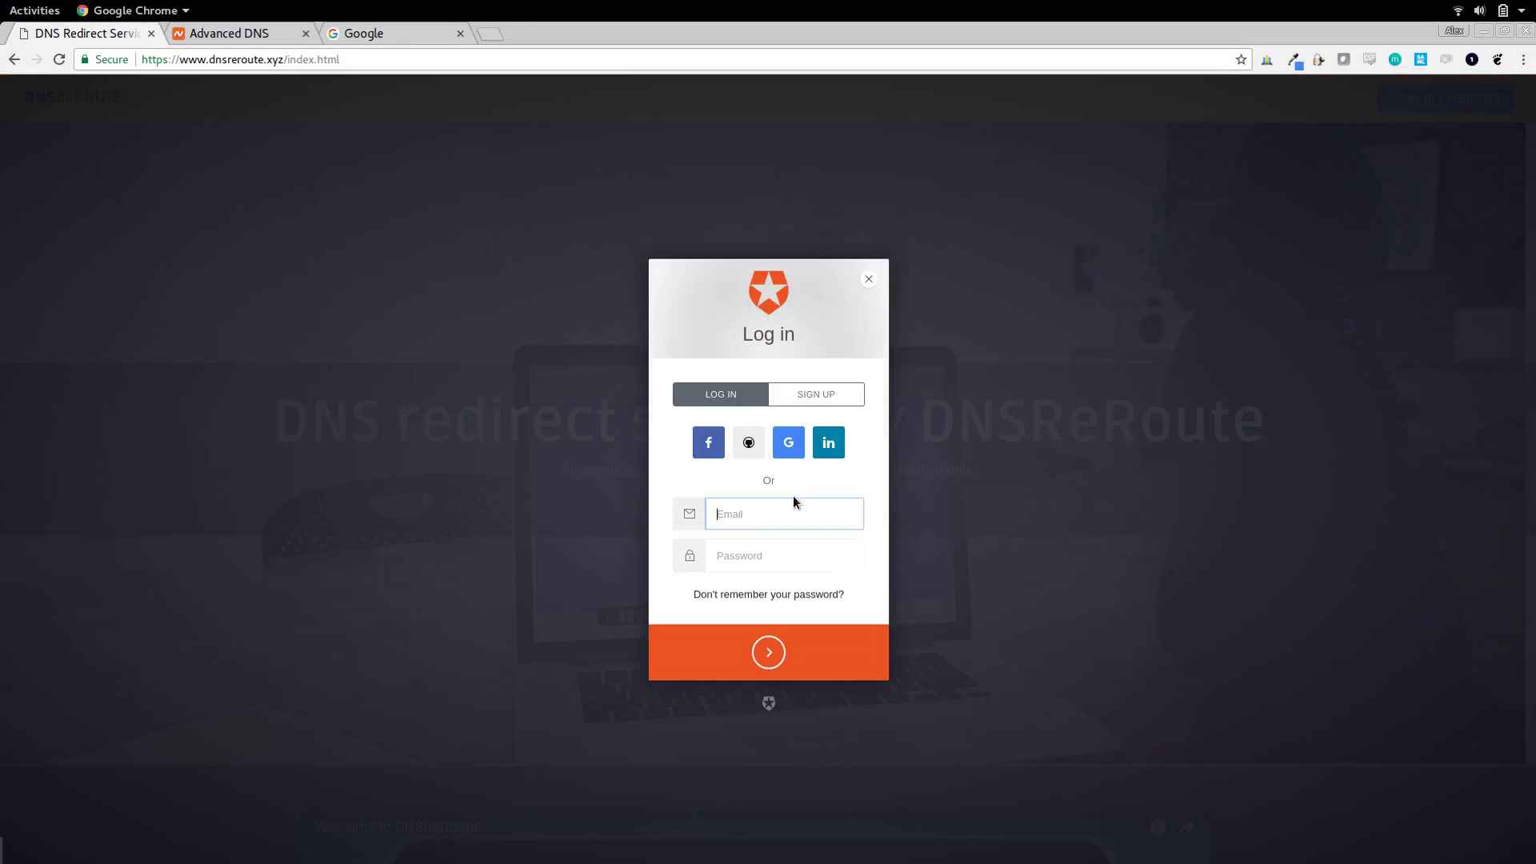
pyautogui.click(786, 447)
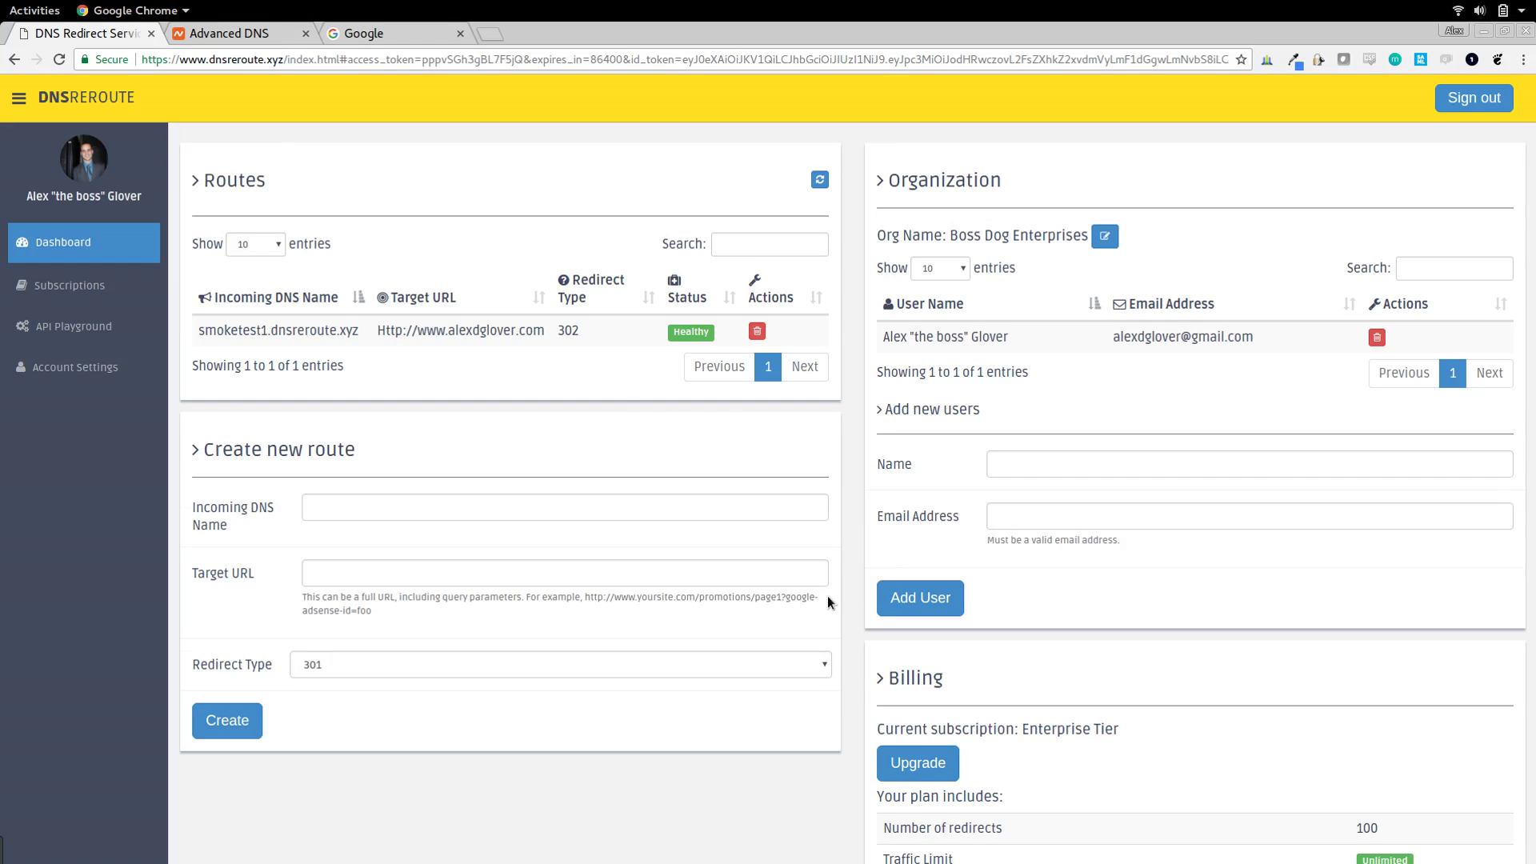
# - Highlight the Enterprise Tier subscription and its 100-redirect plan limit
pyautogui.scroll(-3, 1032, 594)
pyautogui.moveTo(1021, 568); pyautogui.dragTo(1192, 565)
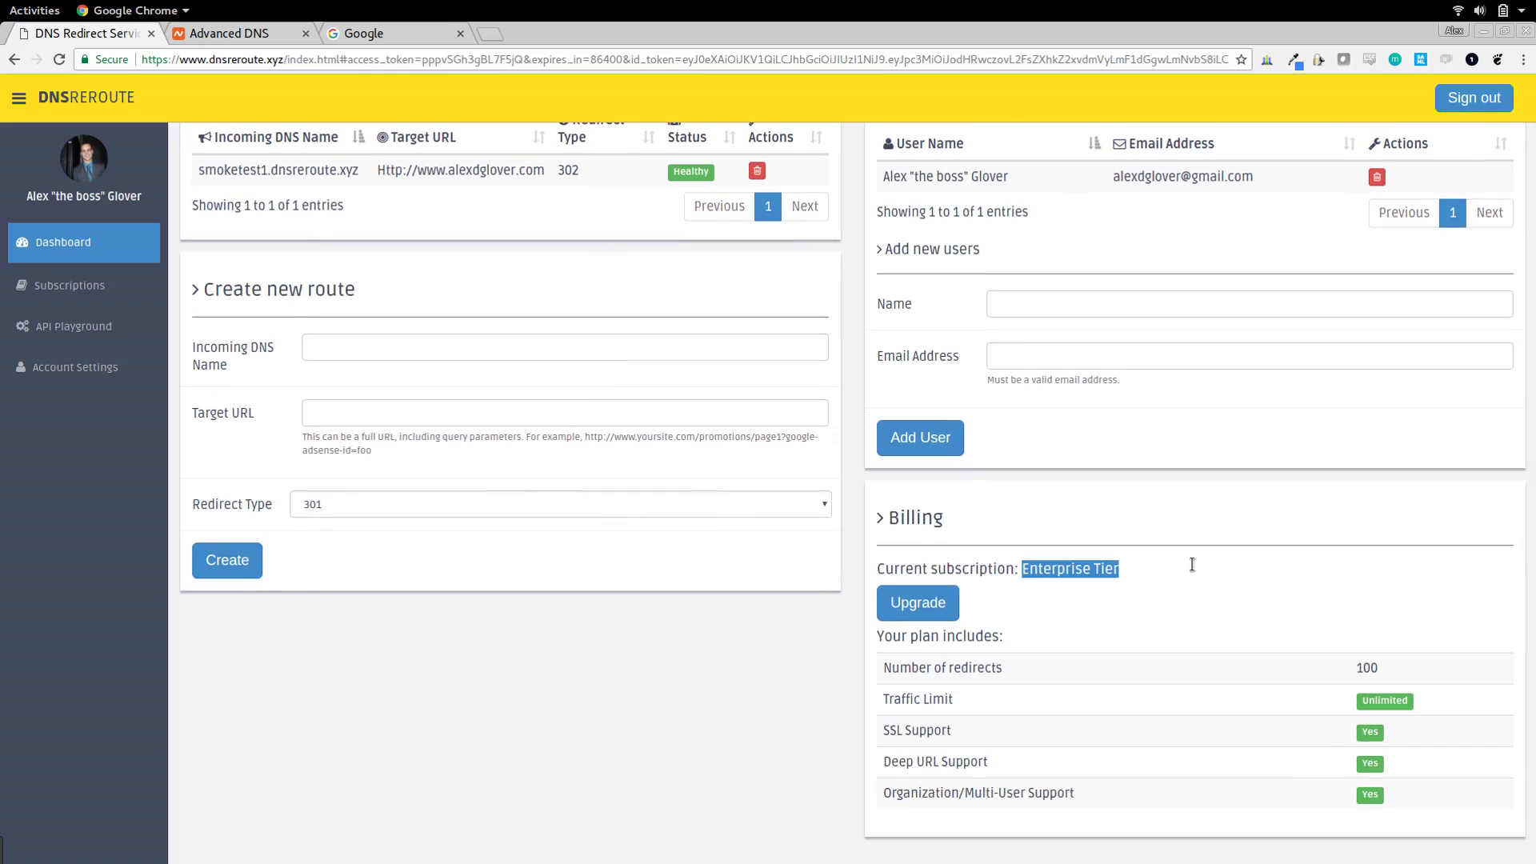
pyautogui.moveTo(1363, 668); pyautogui.dragTo(1416, 675)
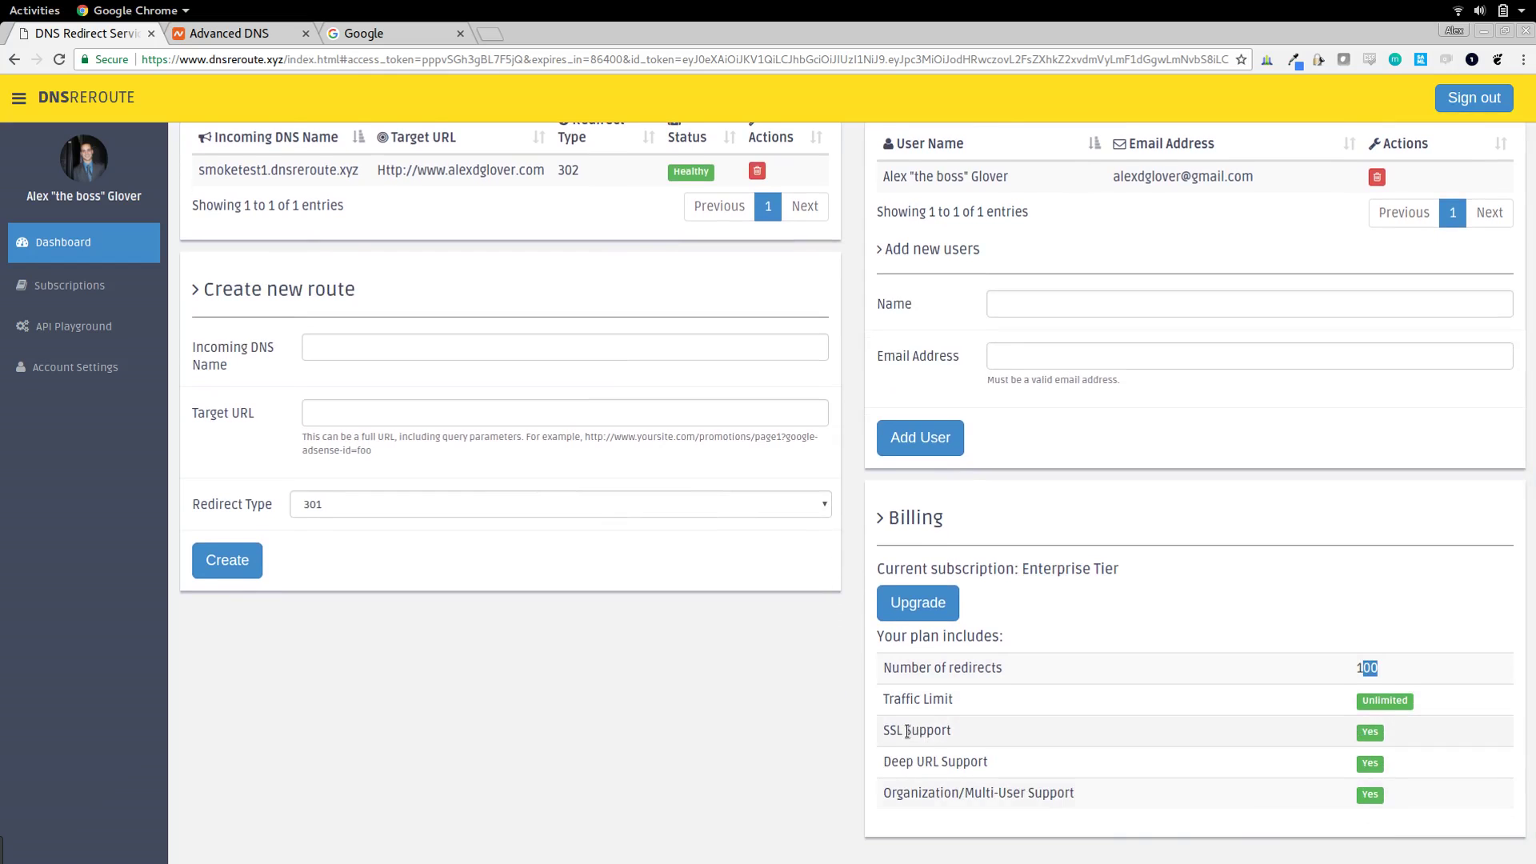
pyautogui.scroll(4, 909, 729)
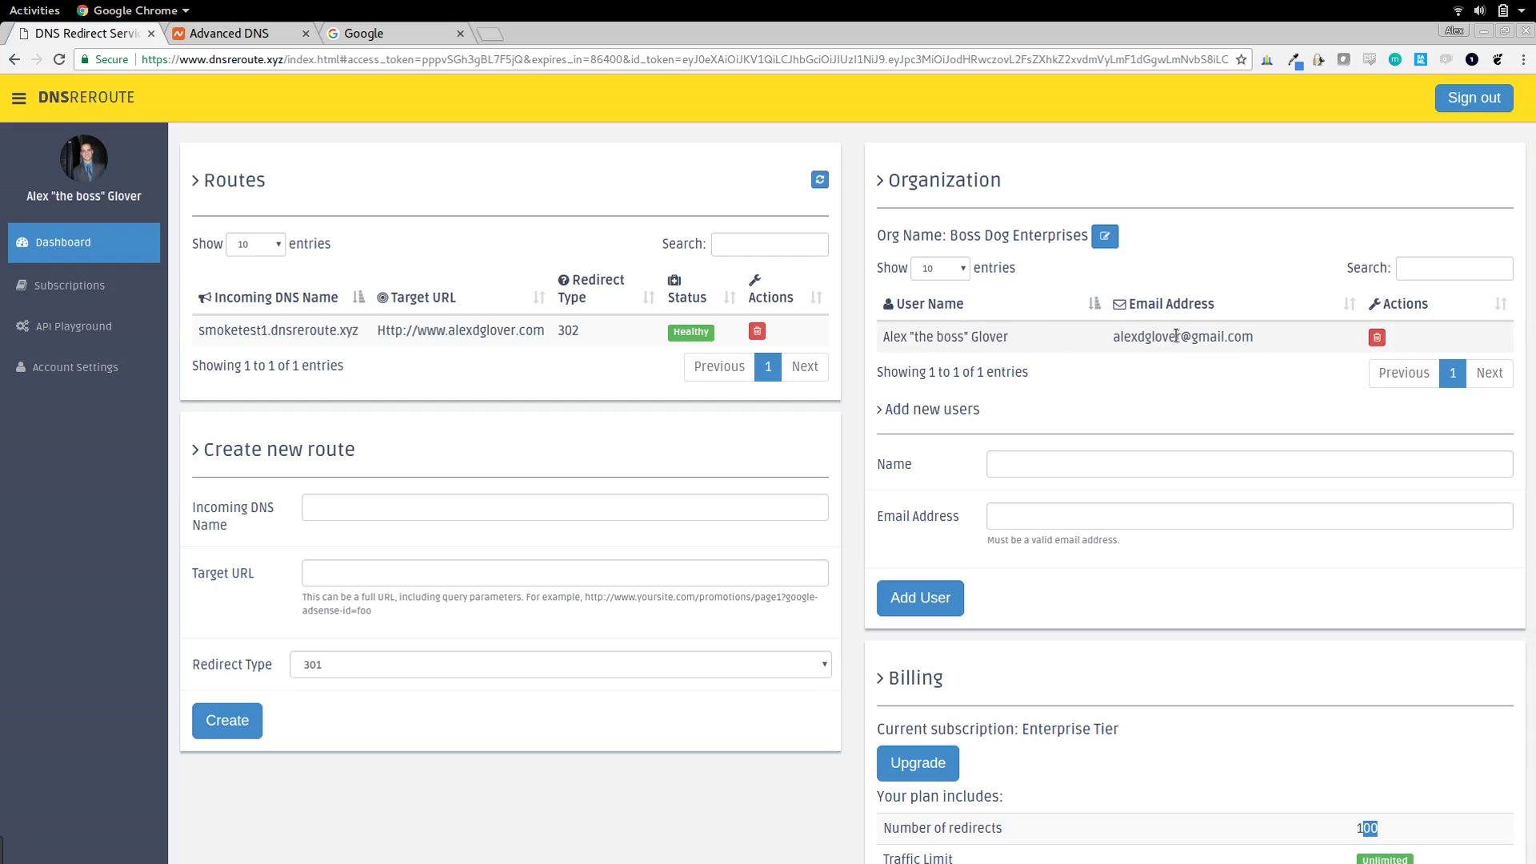
# - Add a new member to the organization, using the member's e-mail address as both name and e-mail
pyautogui.click(1020, 460)
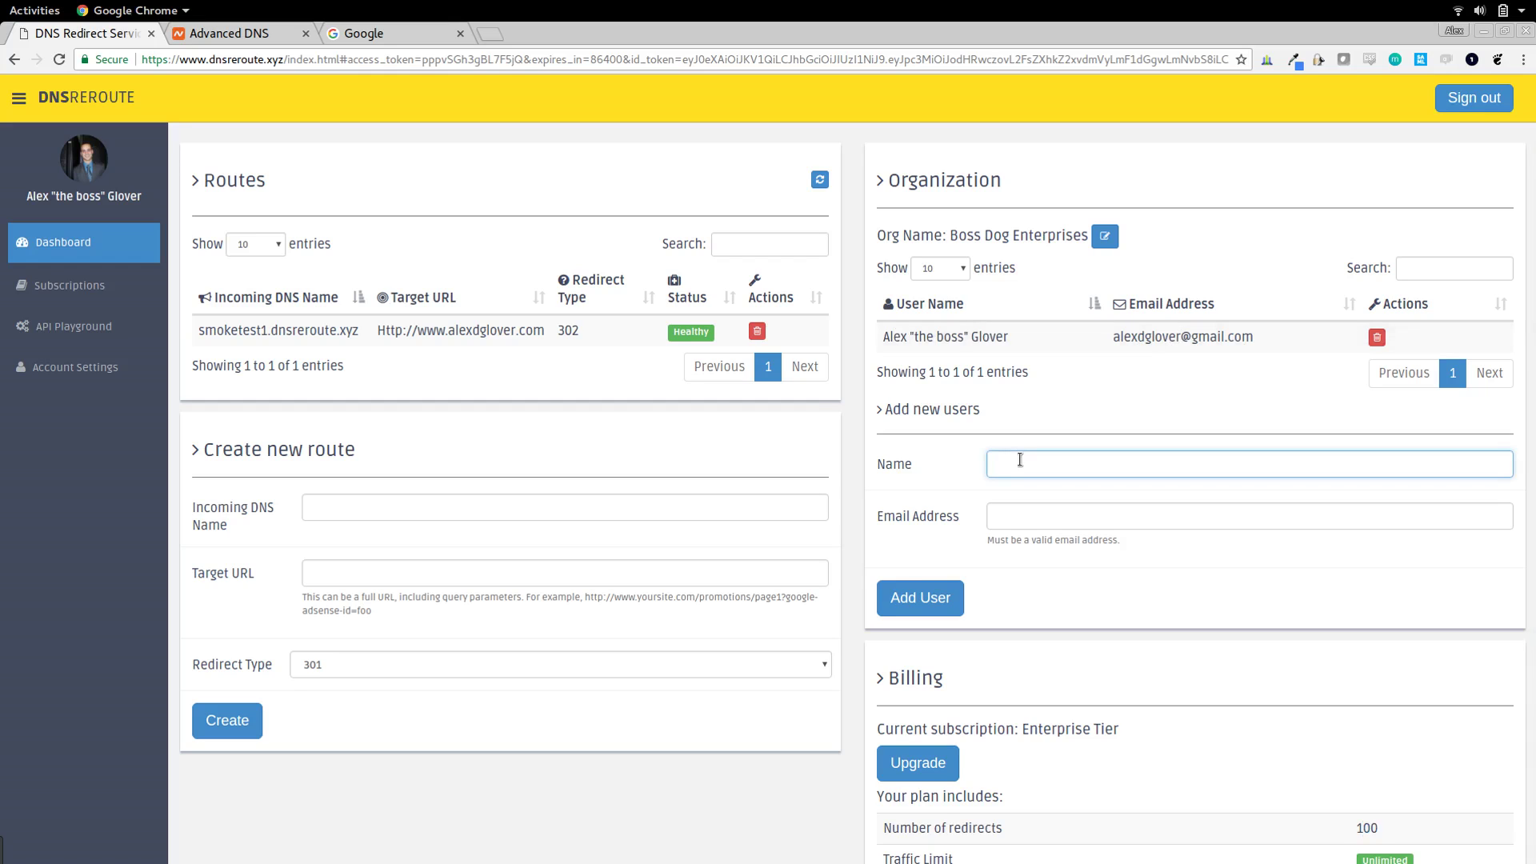
pyautogui.hotkey('ctrl', 'a')
pyautogui.hotkey('ctrl', 'c')
pyautogui.click(1029, 515)
pyautogui.hotkey('ctrl', 'v')
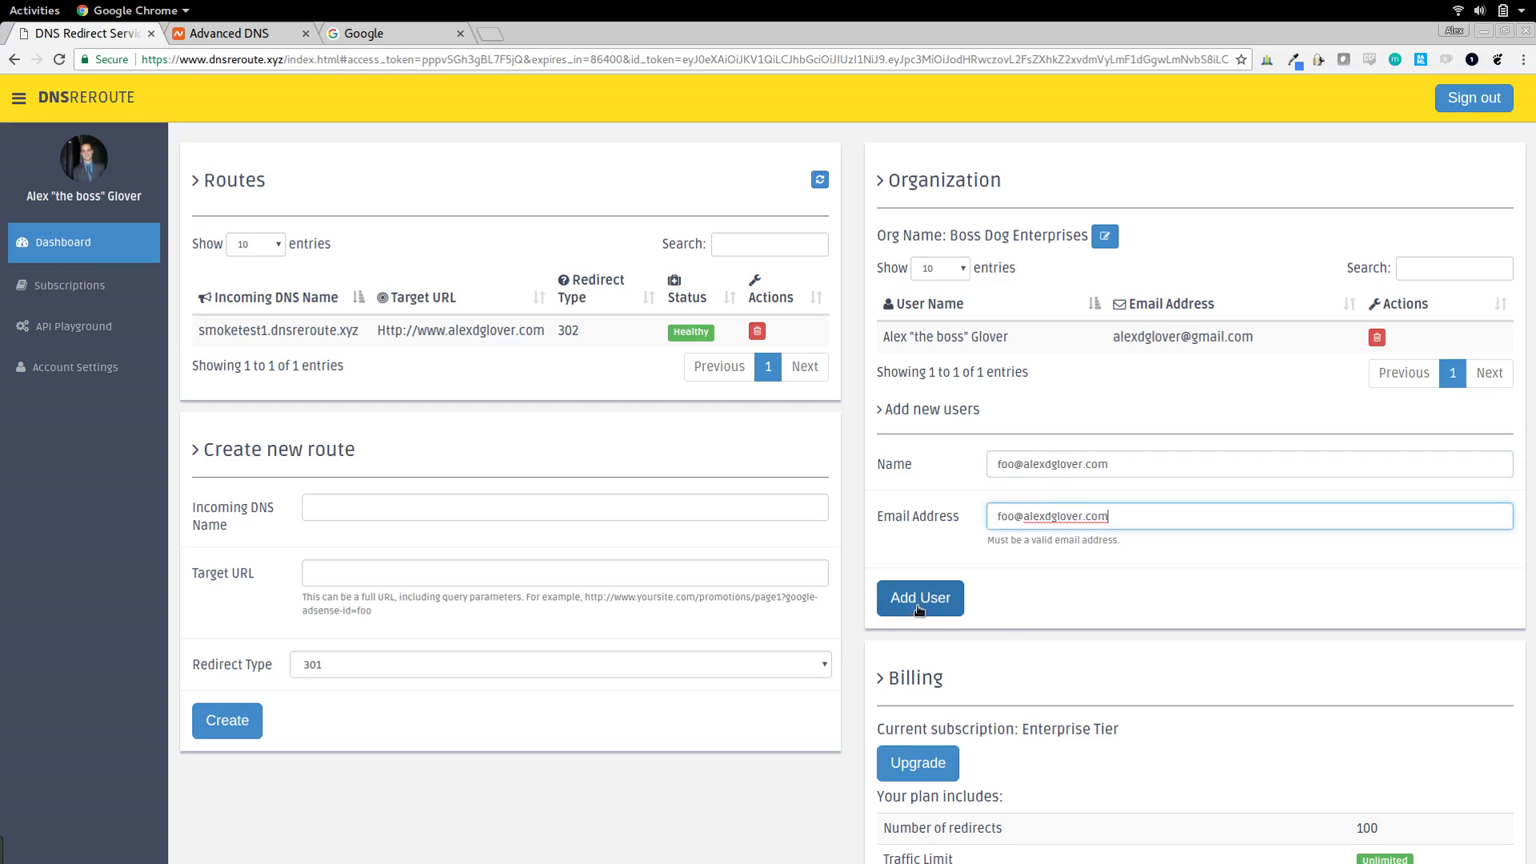
pyautogui.click(918, 608)
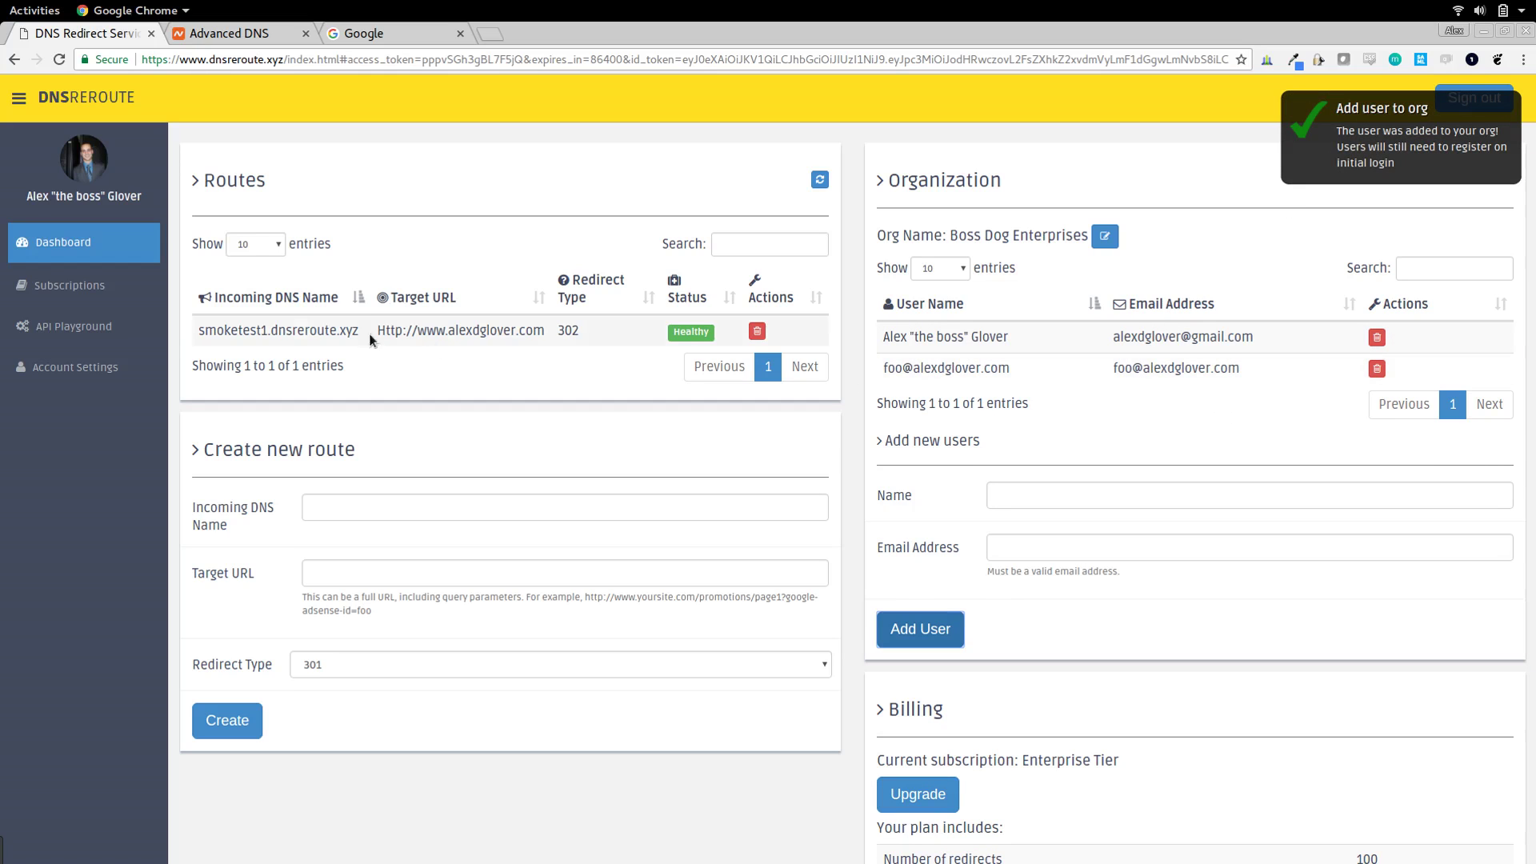
# - Highlight the existing route's DNS name and the organization name Boss Dog Enterprises
pyautogui.moveTo(205, 330); pyautogui.dragTo(345, 366)
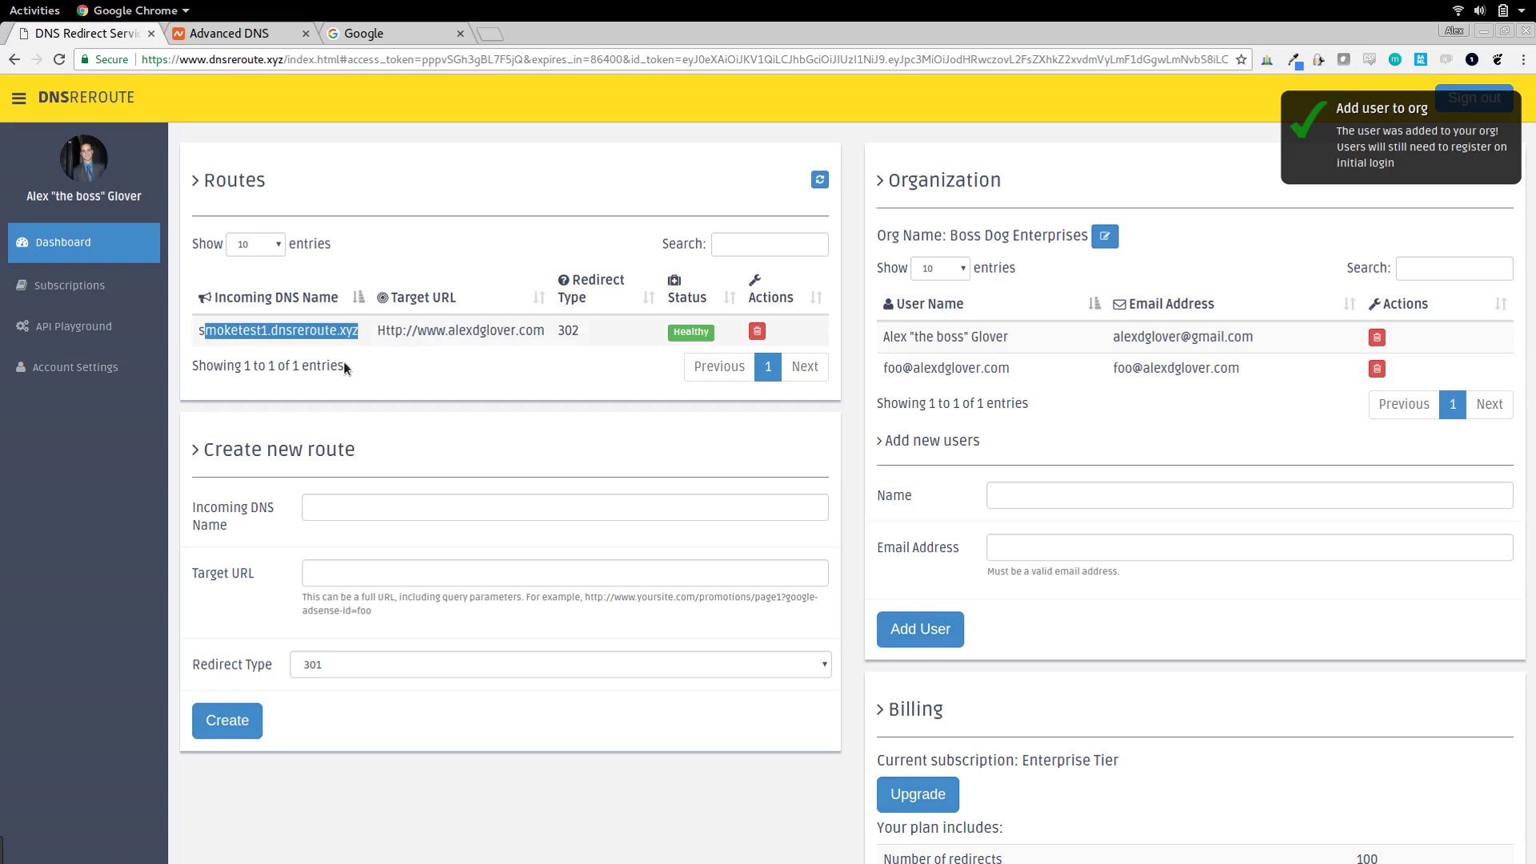
pyautogui.moveTo(947, 235); pyautogui.dragTo(1117, 235)
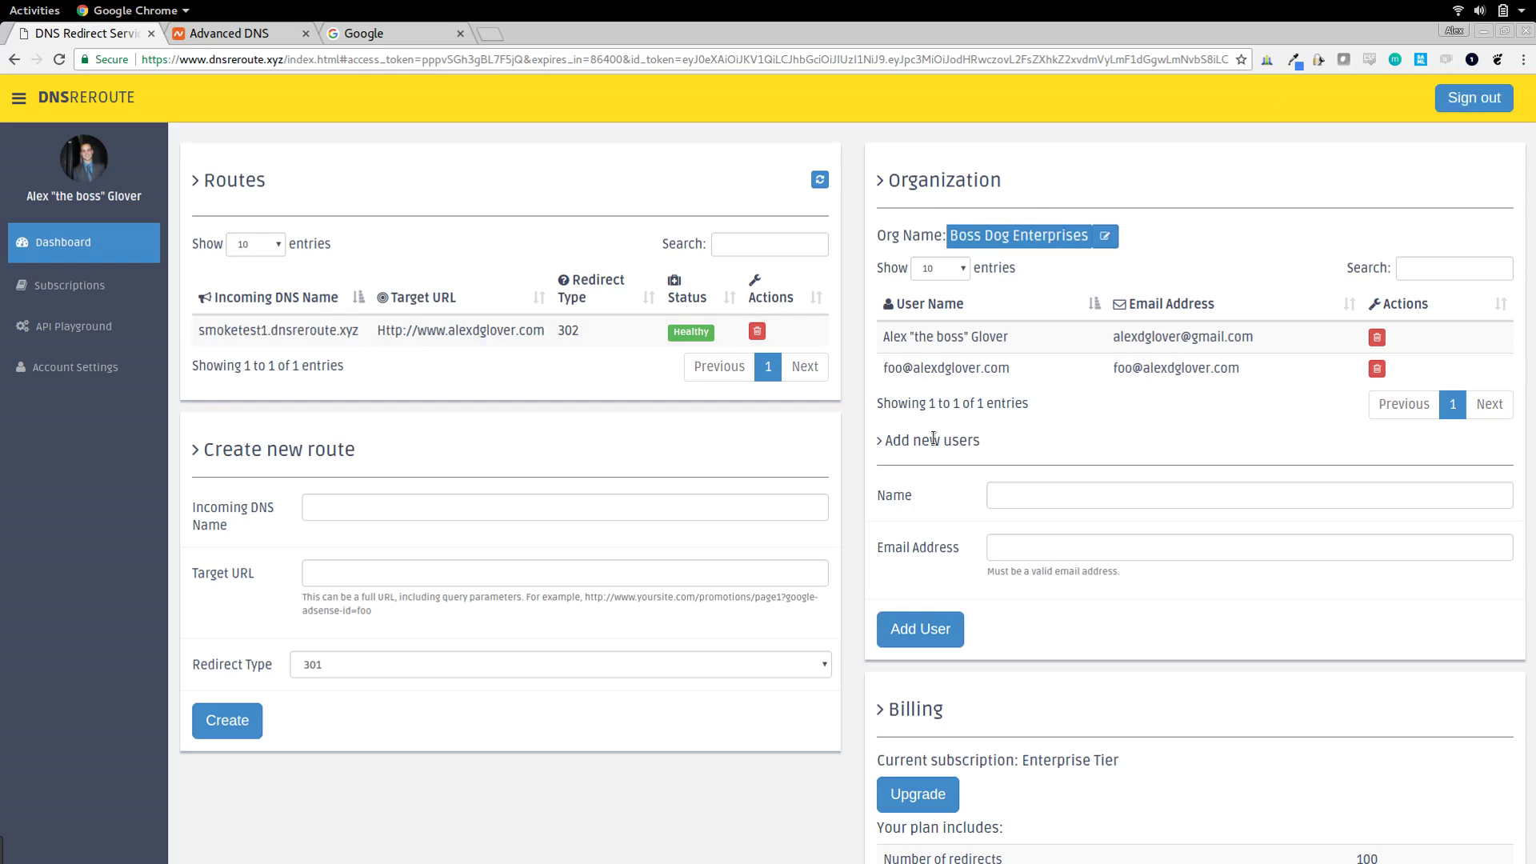
pyautogui.click(851, 389)
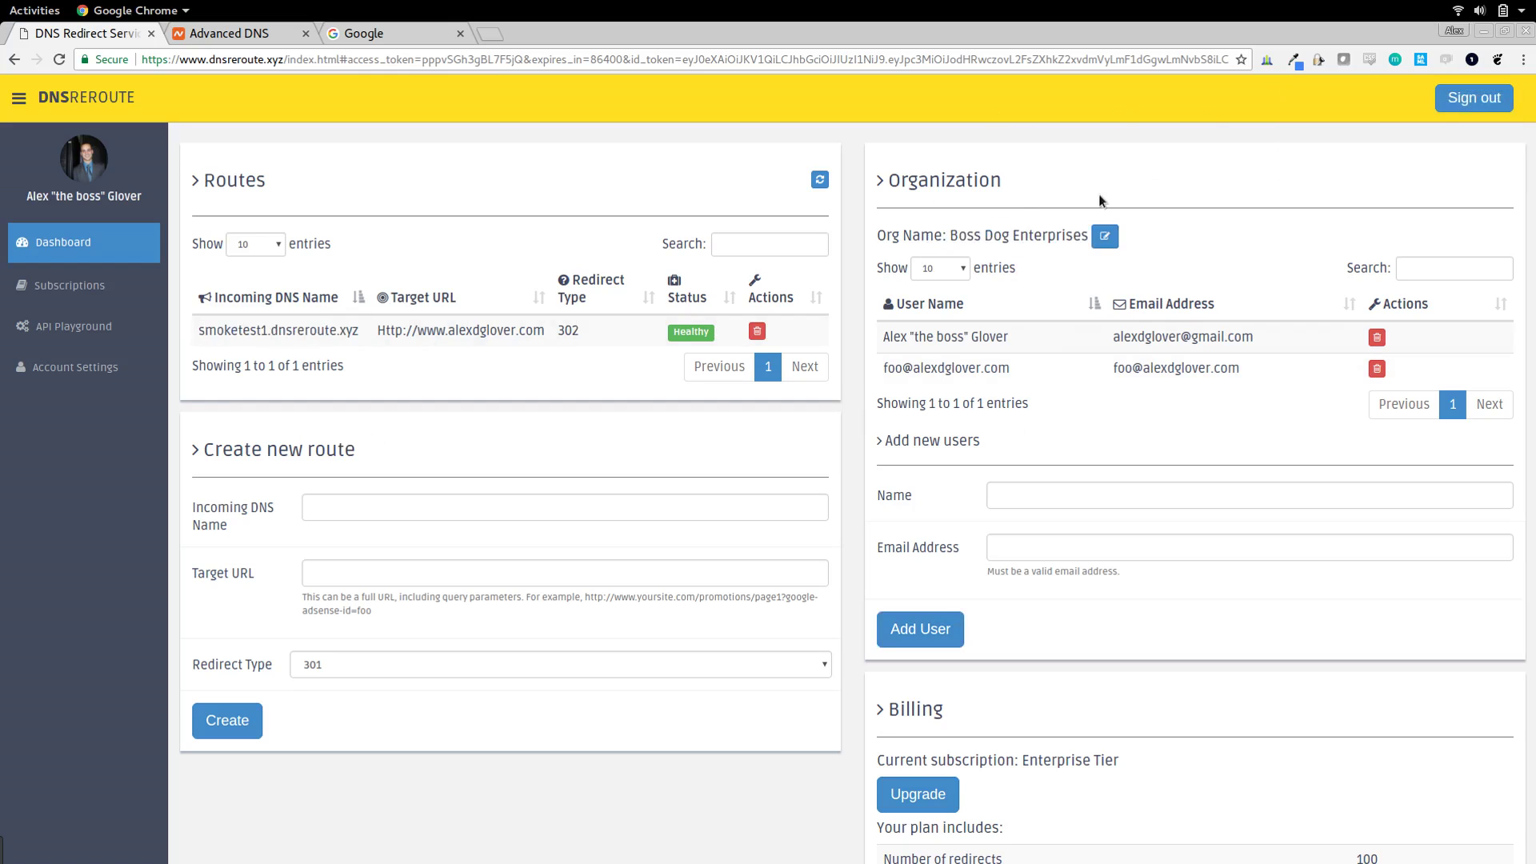
# - Sign out and register a new account with the added member's e-mail and a password
pyautogui.click(1476, 101)
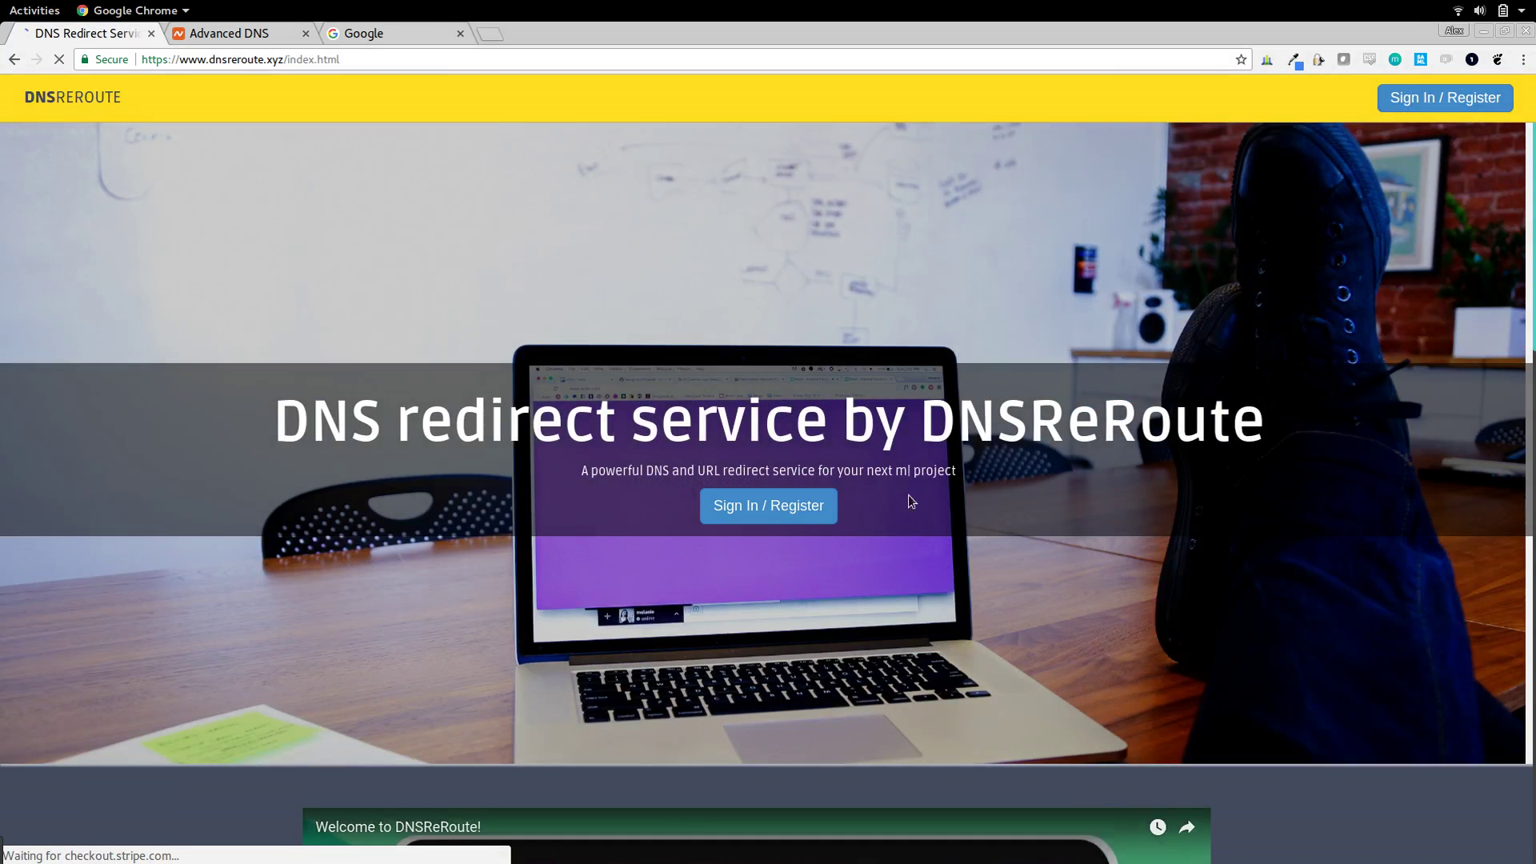
pyautogui.click(776, 512)
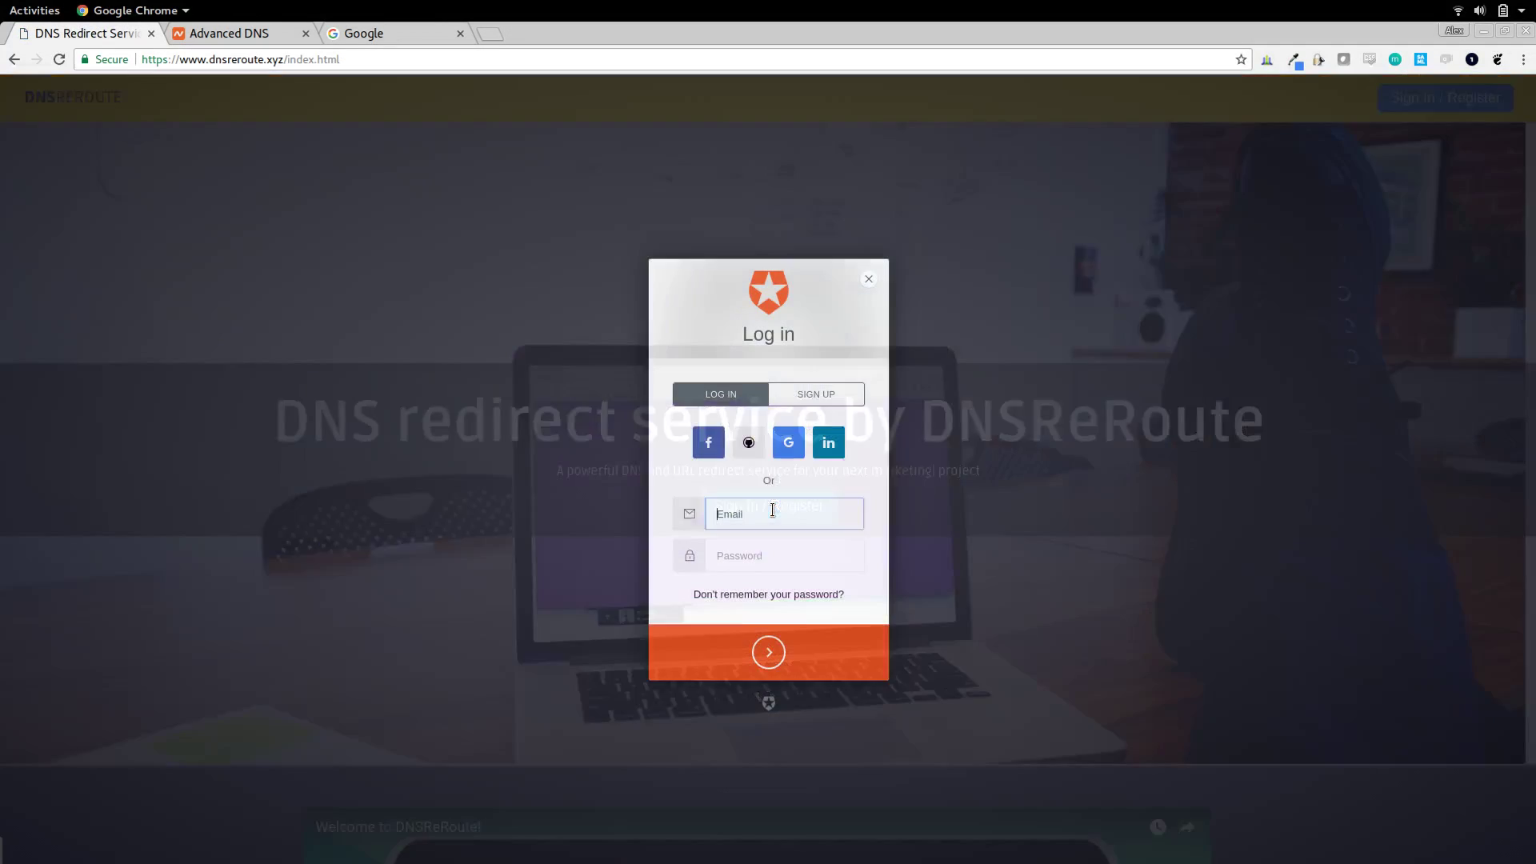
pyautogui.click(826, 384)
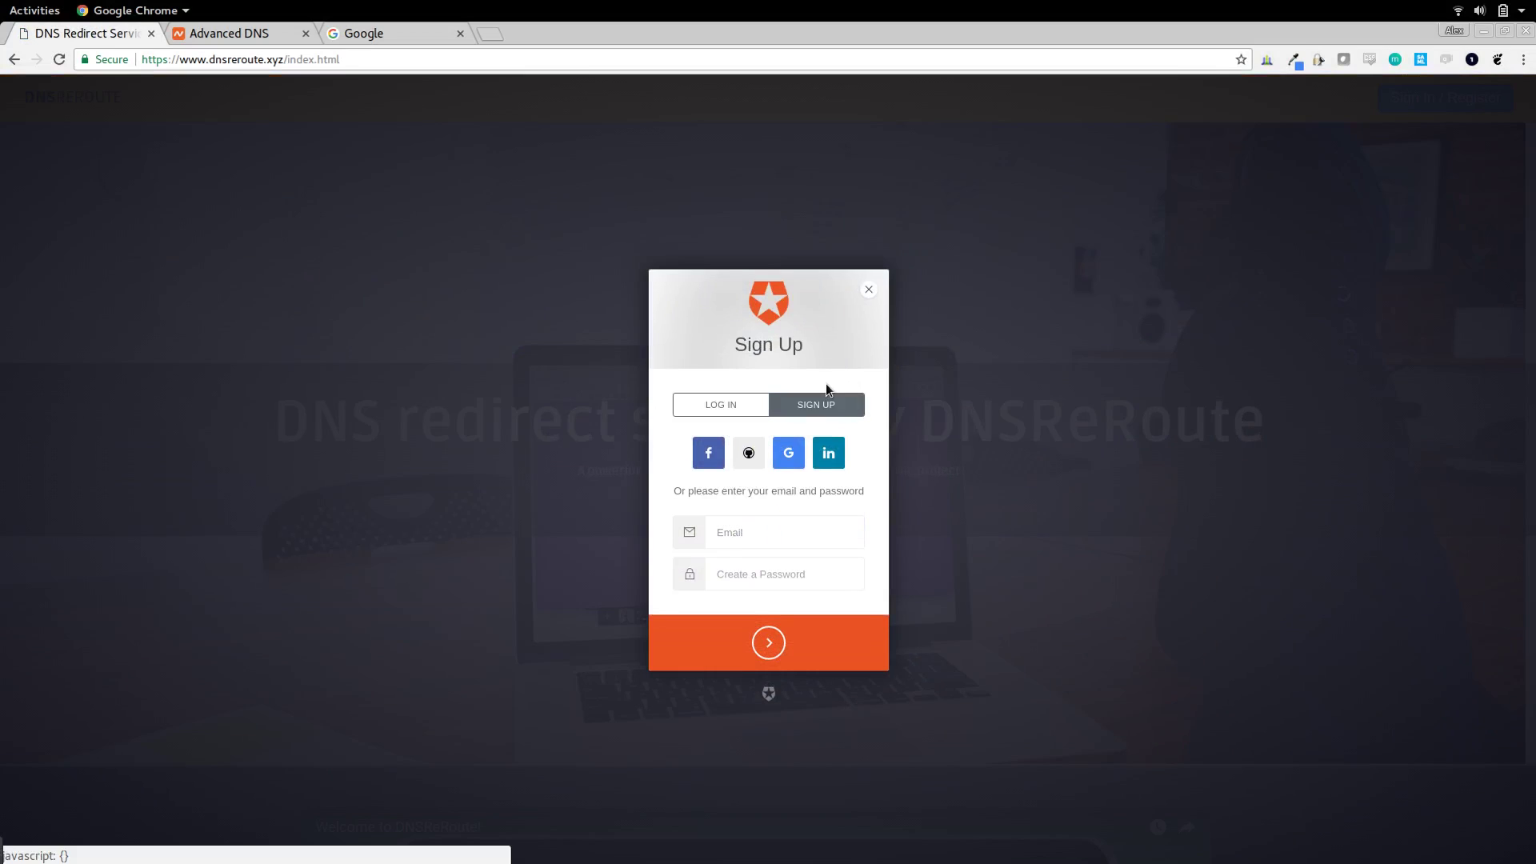
pyautogui.click(719, 532)
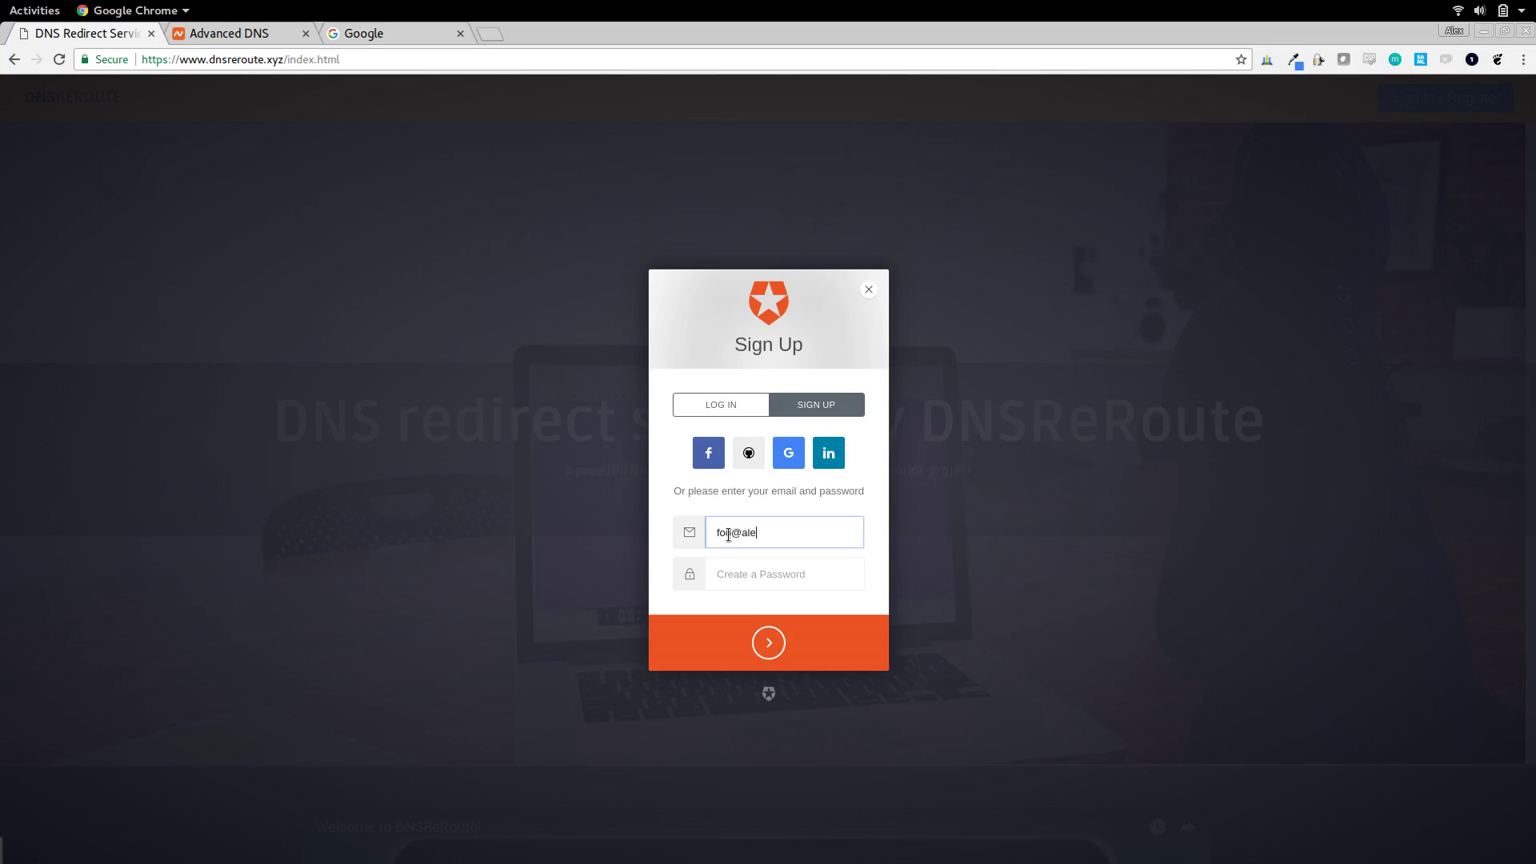
pyautogui.press('Tab')
pyautogui.write('pa')
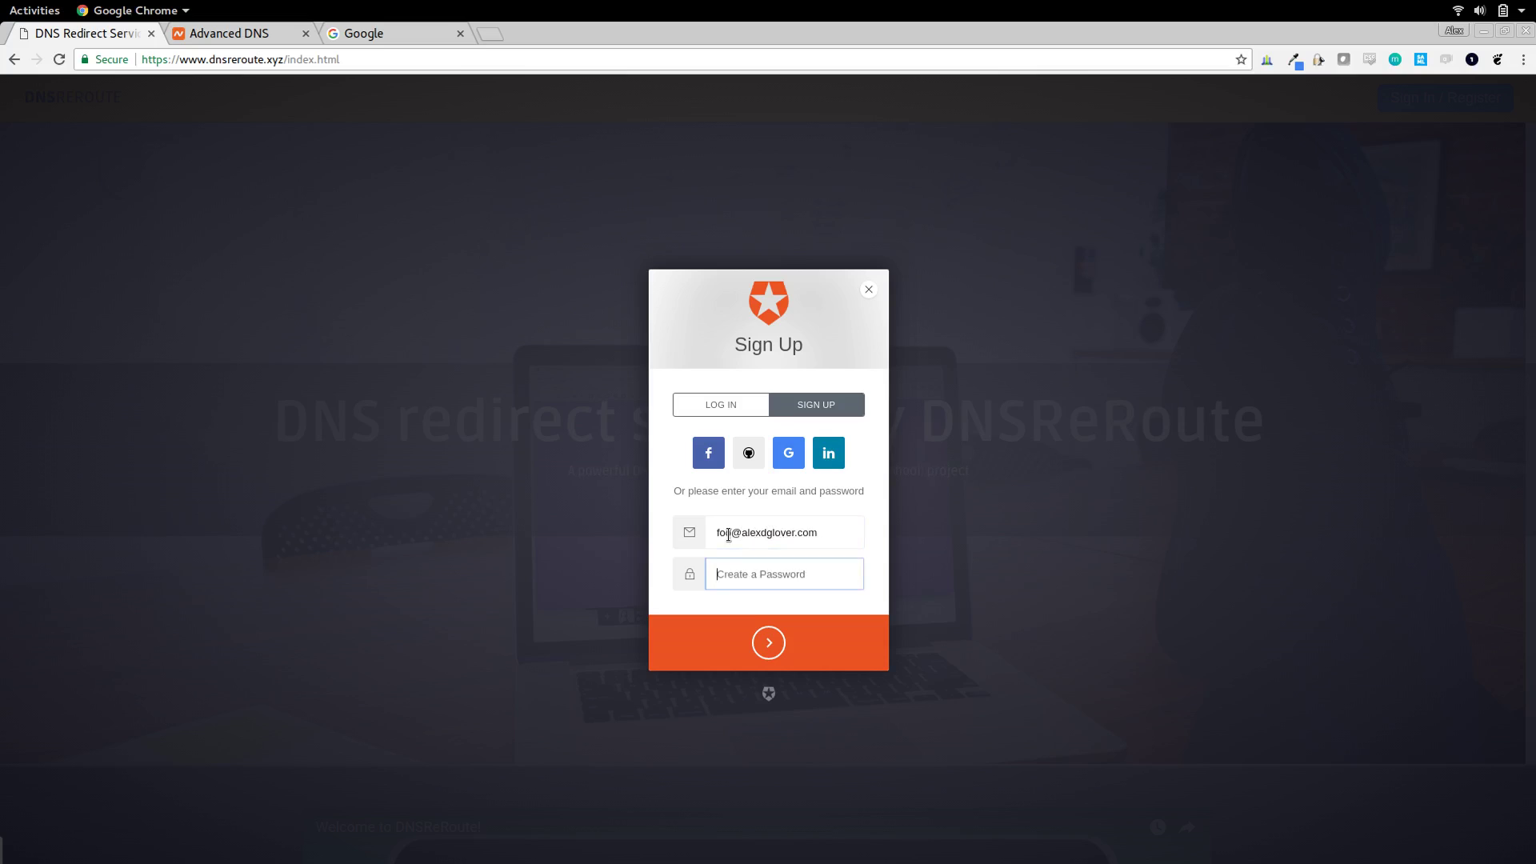
pyautogui.write('ssword')
pyautogui.press('Return')
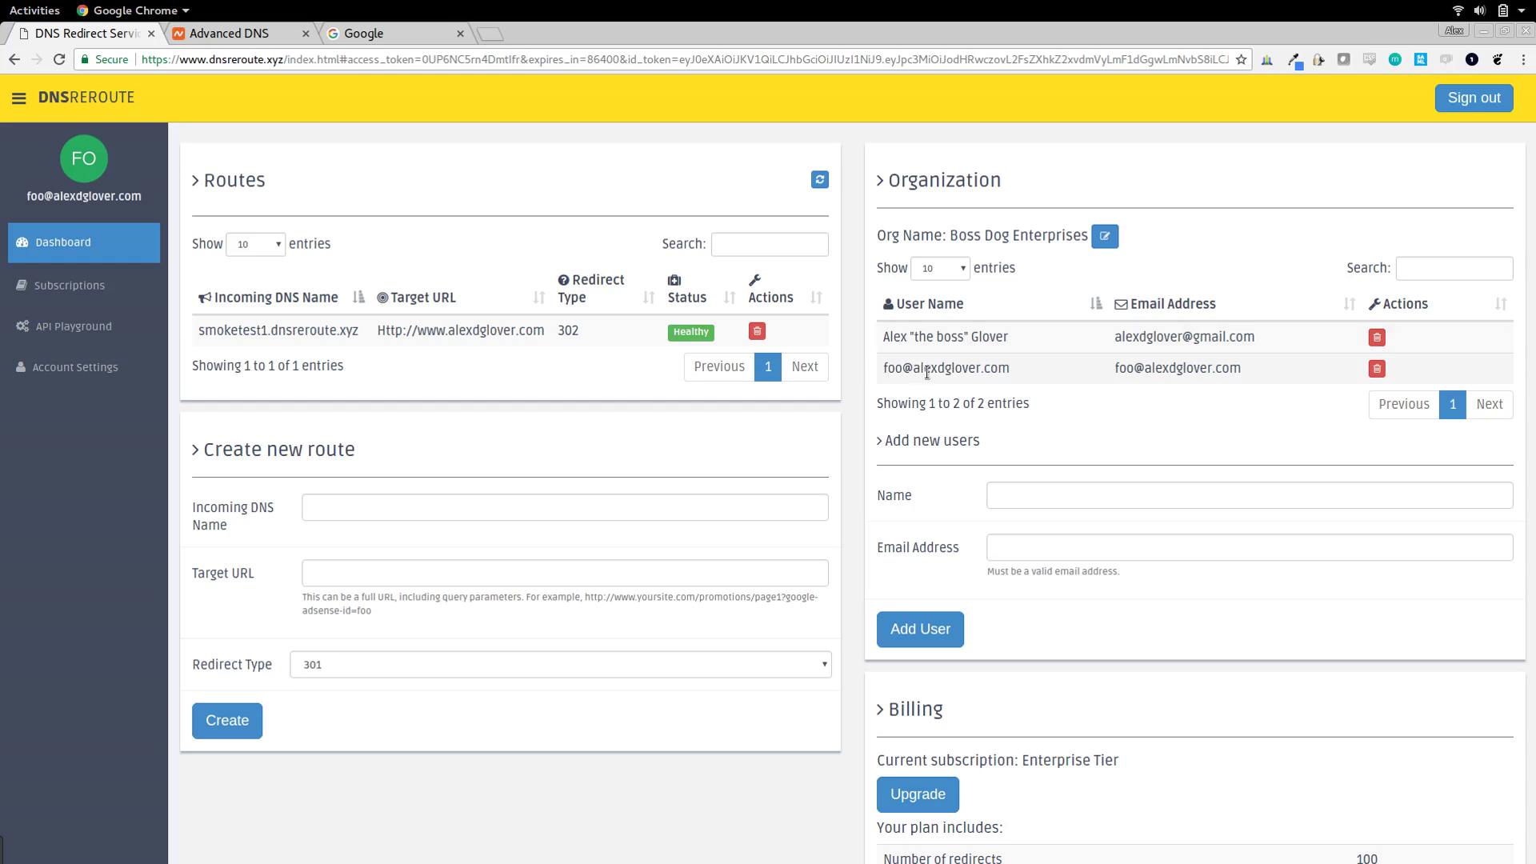
# - Remove the original owner from Boss Dog Enterprises and delete the smoketest1.dnsreroute.xyz route
pyautogui.moveTo(883, 339); pyautogui.dragTo(1011, 339)
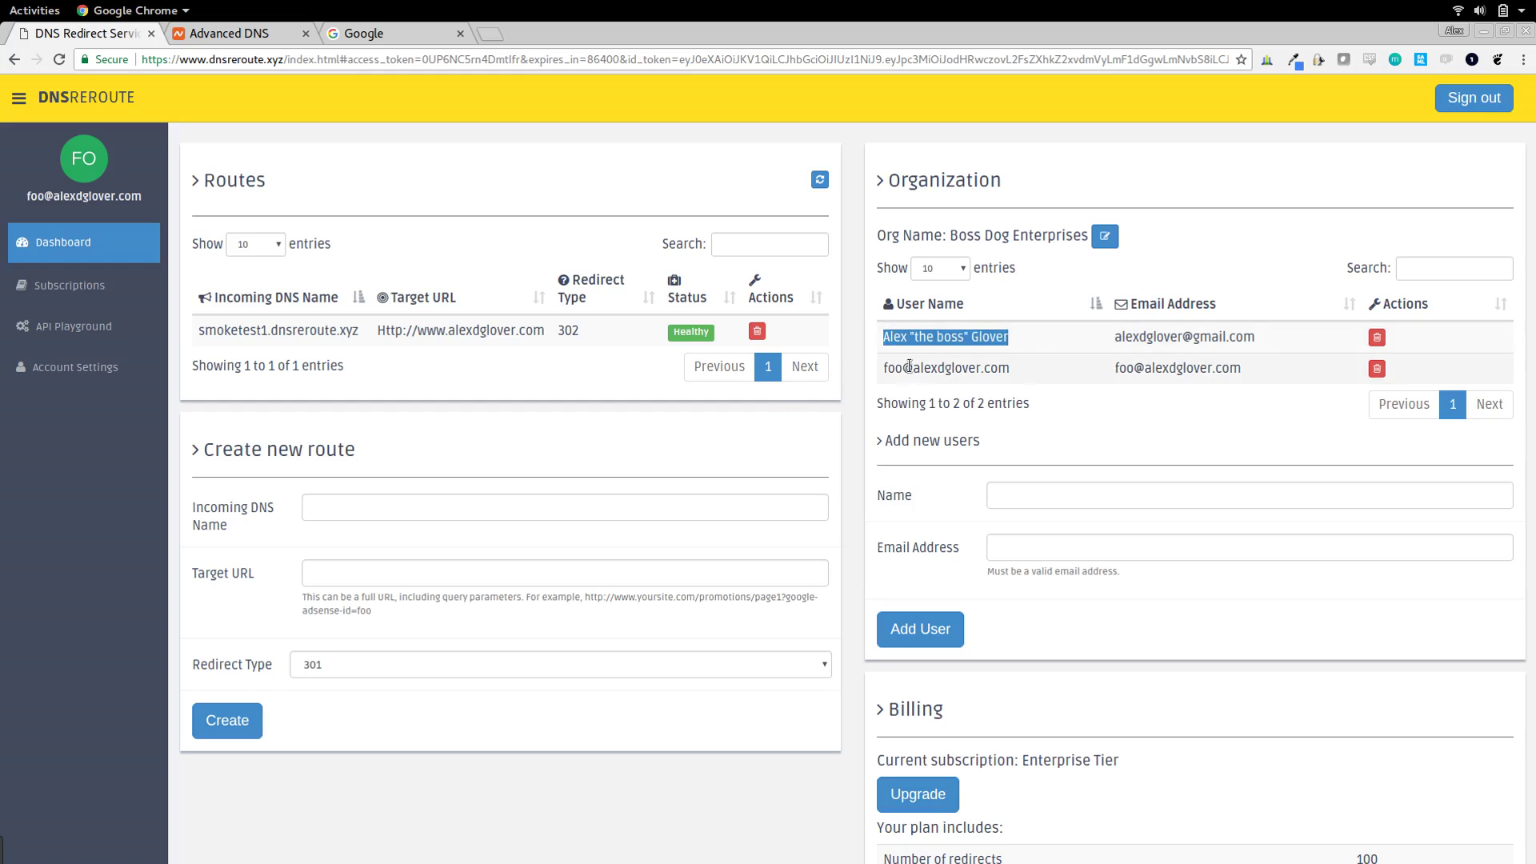
pyautogui.click(1377, 338)
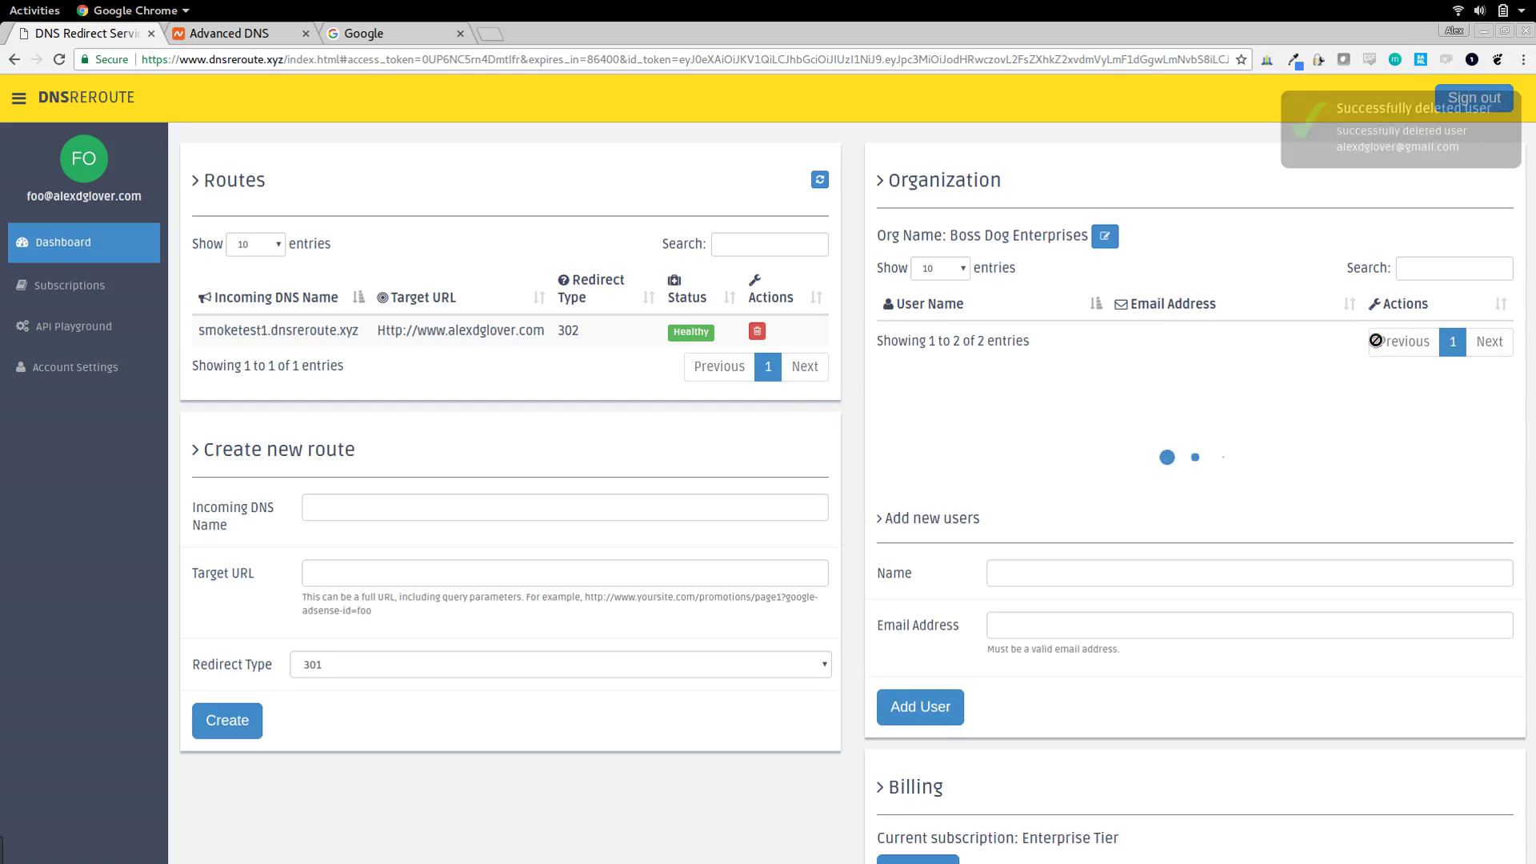
pyautogui.click(756, 332)
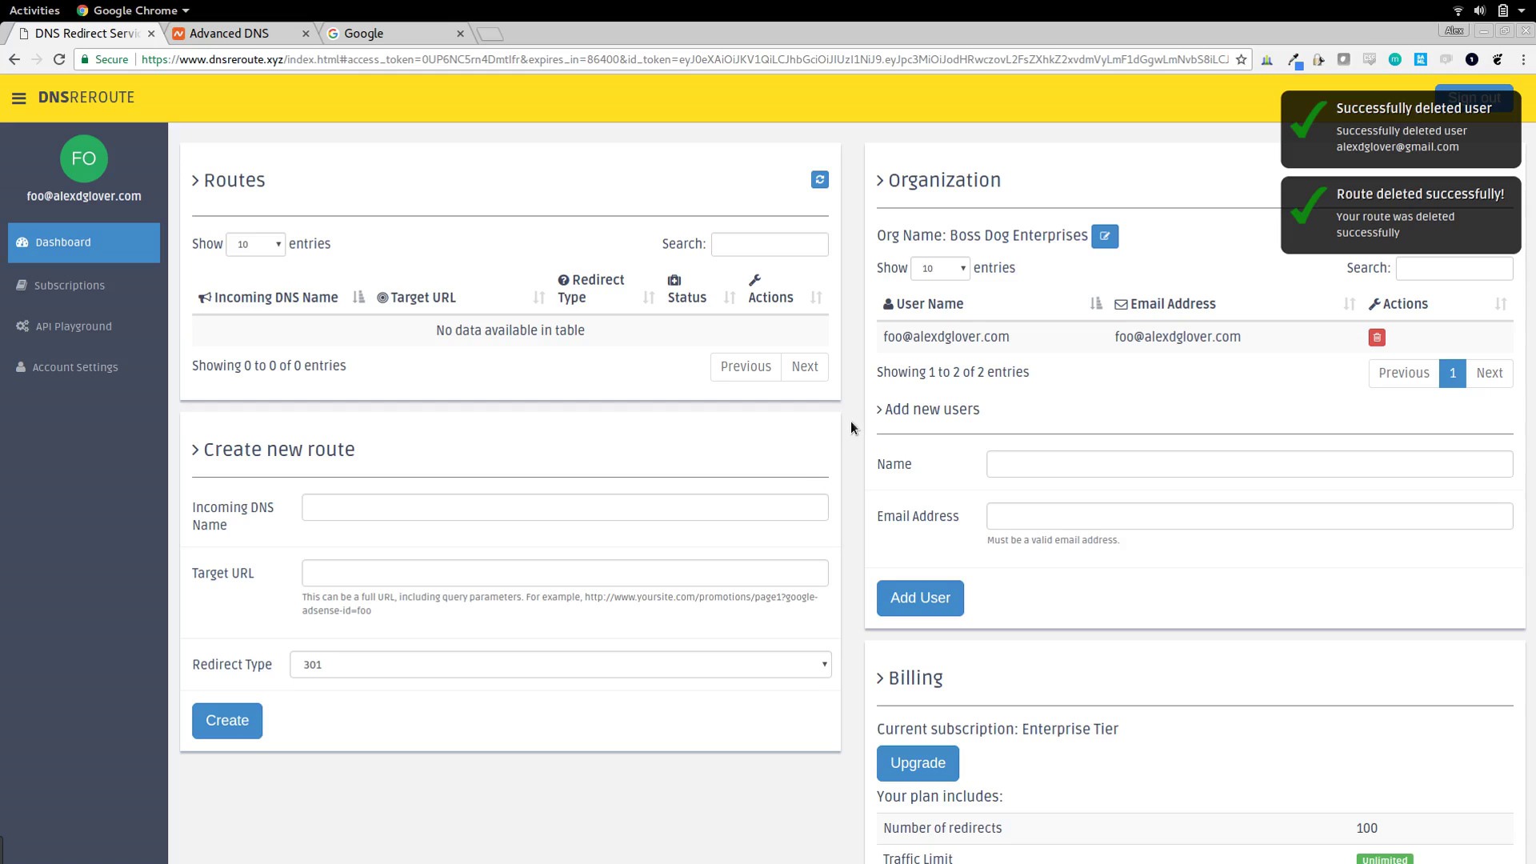